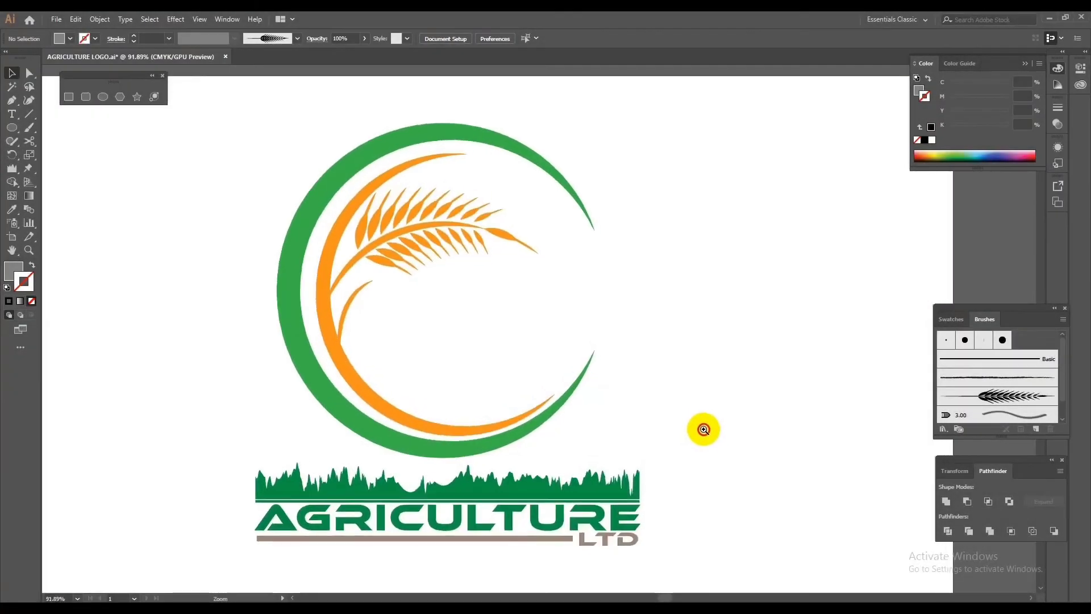
Step: Select the Ellipse tool from the floating shapes toolbar
left_click(103, 96)
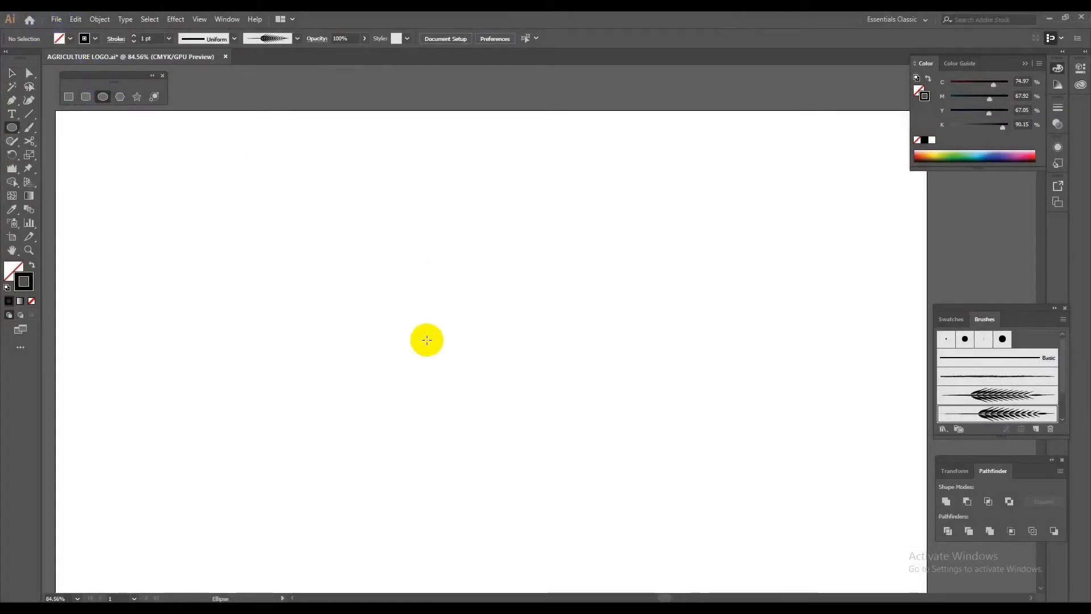
Step: Draw a large circle outline and nudge it slightly down
left_click_drag(437, 340, 663, 492)
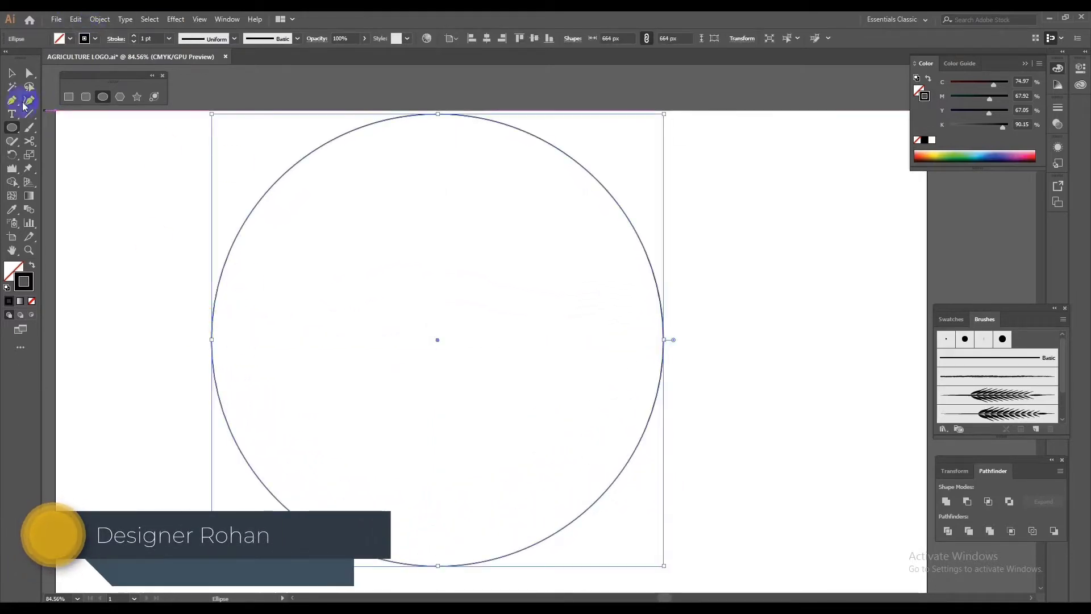
key("v")
left_click_drag(214, 397, 230, 414)
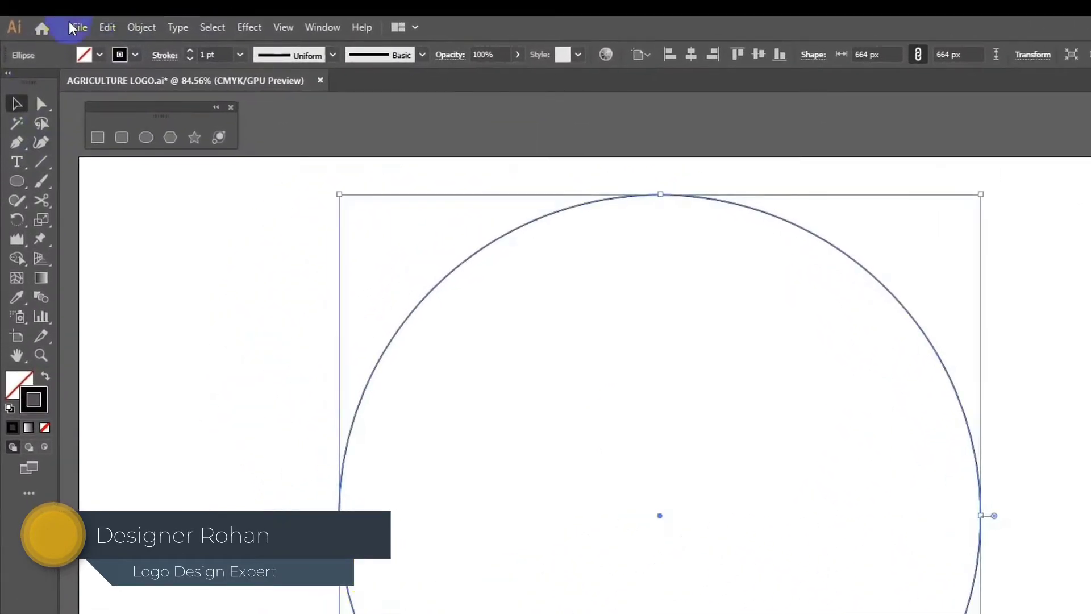
Step: Paste an in-place copy of the circle and scale it down to 432 px
left_click(107, 28)
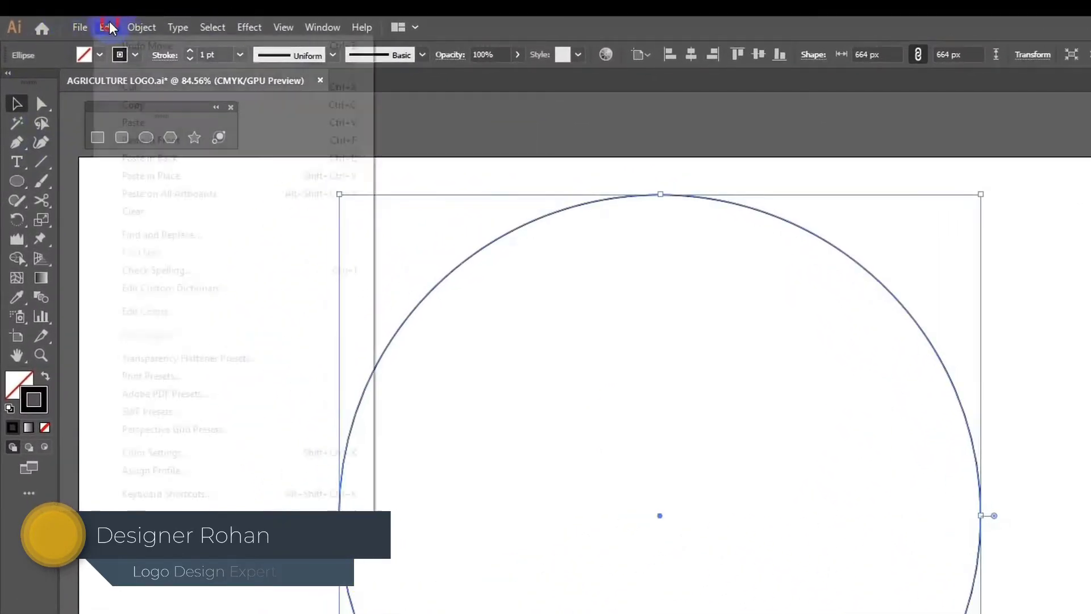
left_click(142, 104)
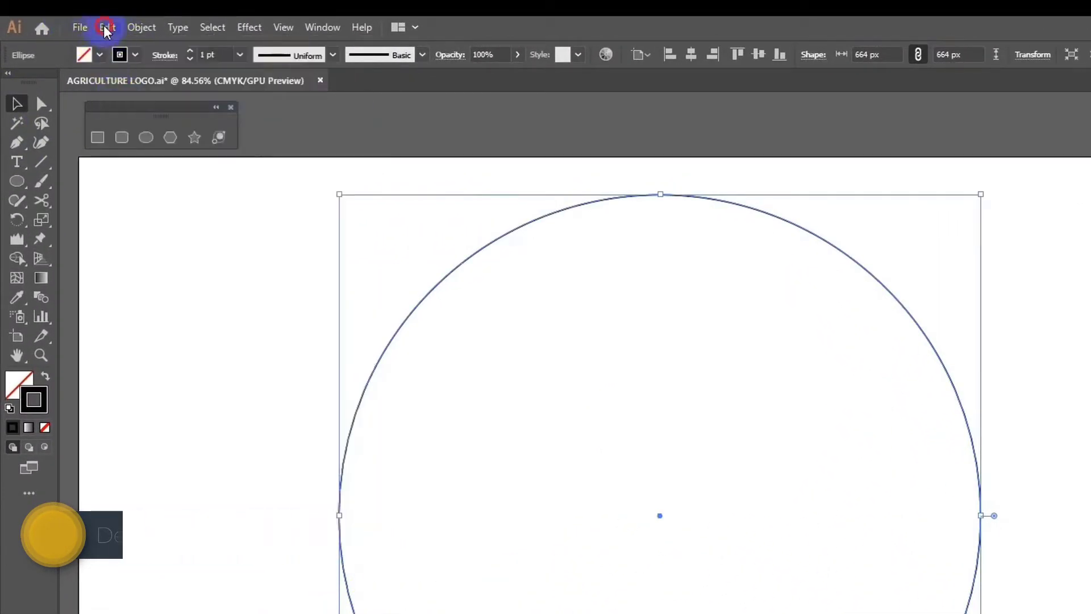
left_click(108, 28)
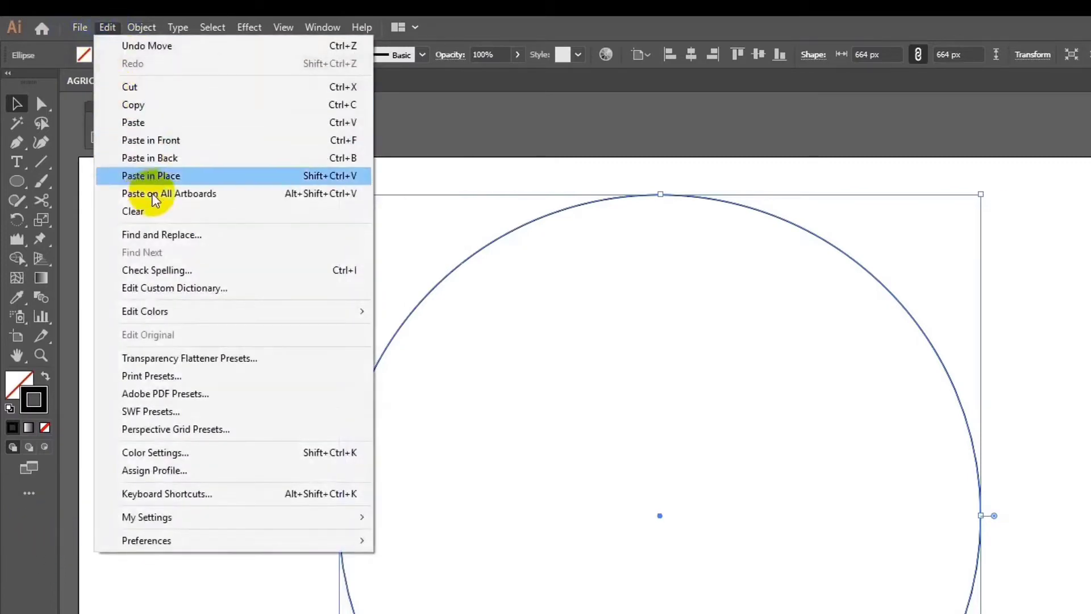
left_click(151, 175)
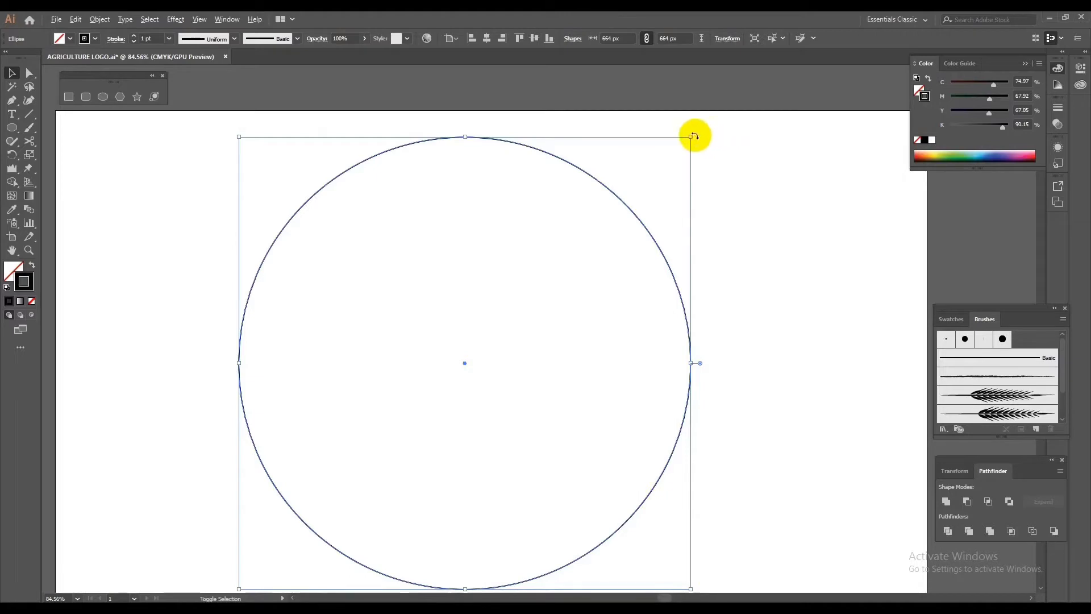
left_click_drag(693, 136, 612, 186)
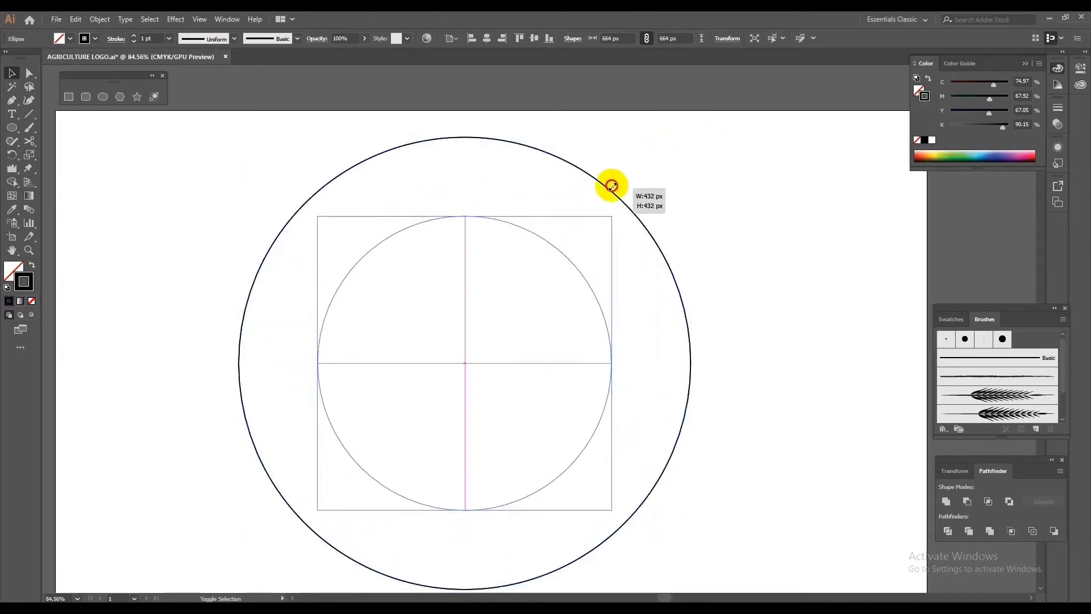
left_click(147, 170)
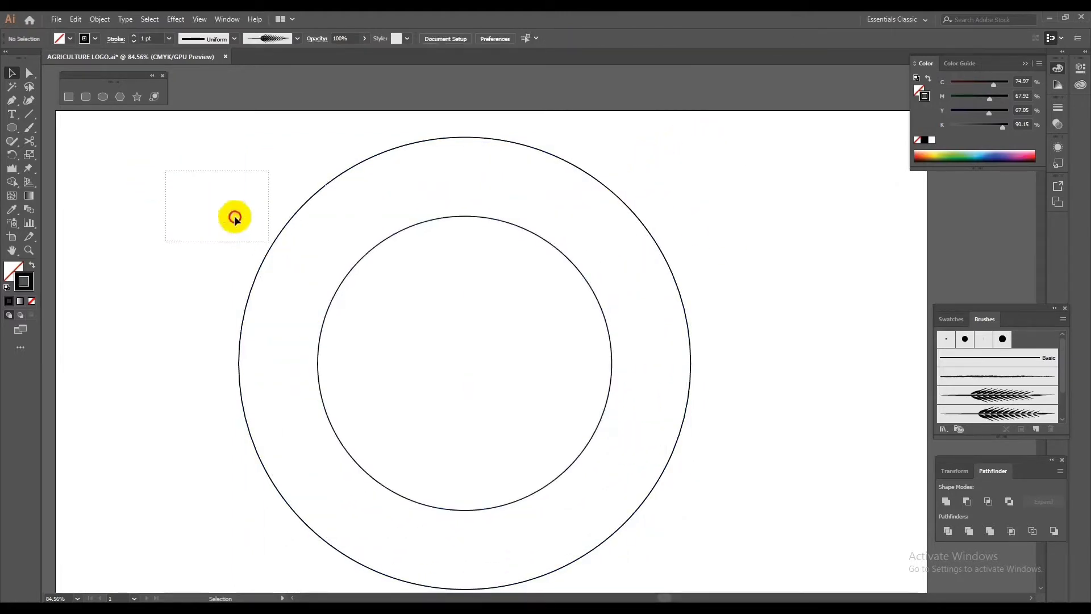
left_click(69, 96)
Step: Draw an 855 × 266 px rectangle and centre it horizontally and vertically on both circles
mouse_move(157, 255)
left_mouse_down()
mouse_move(749, 455)
mouse_move(740, 436)
left_mouse_up()
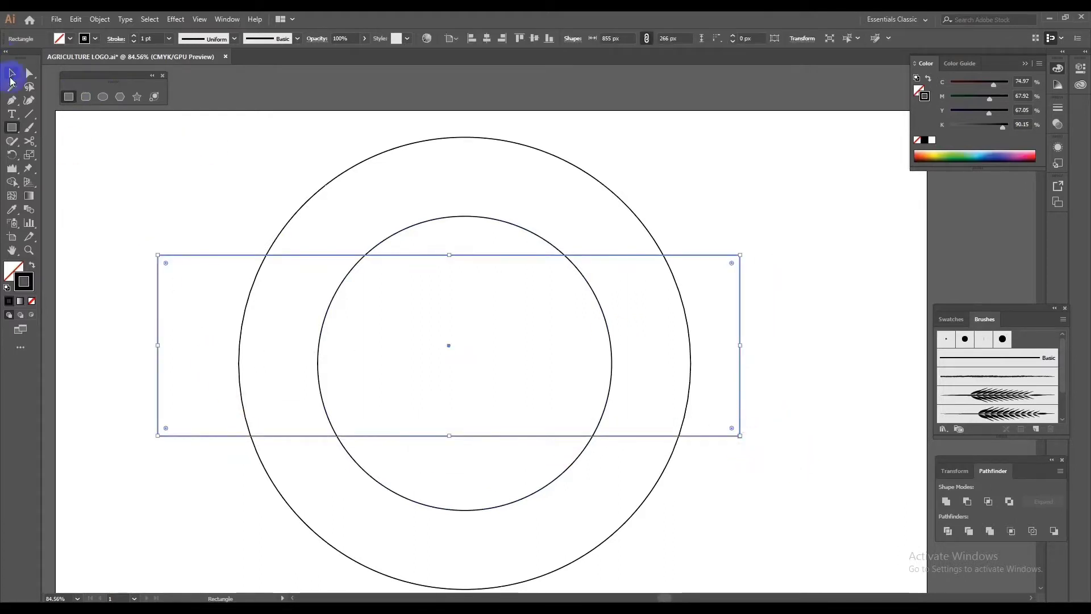
left_click_drag(224, 182, 744, 534)
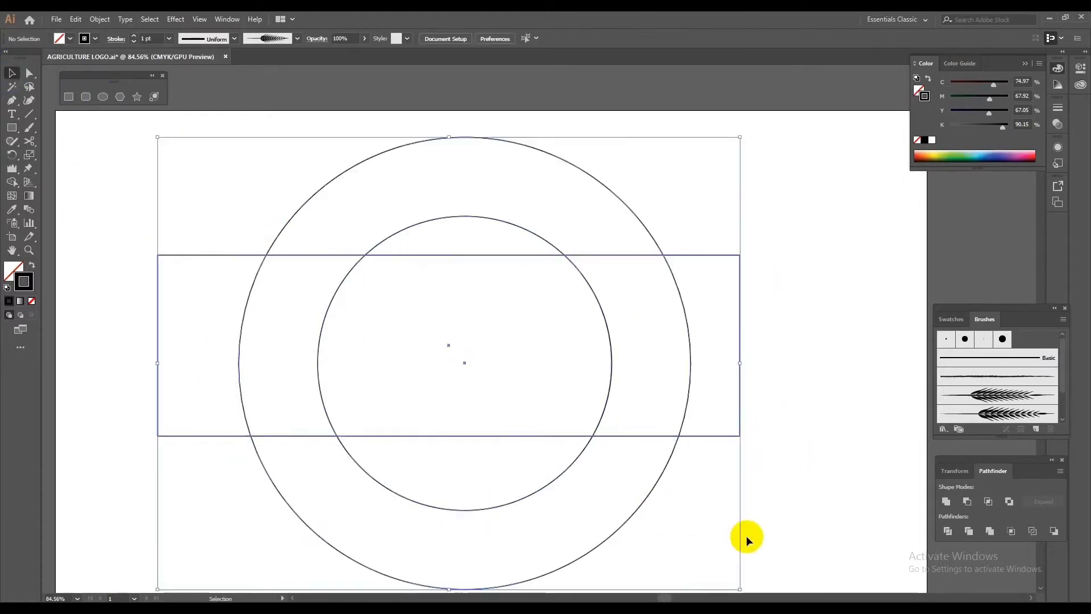
left_click(482, 41)
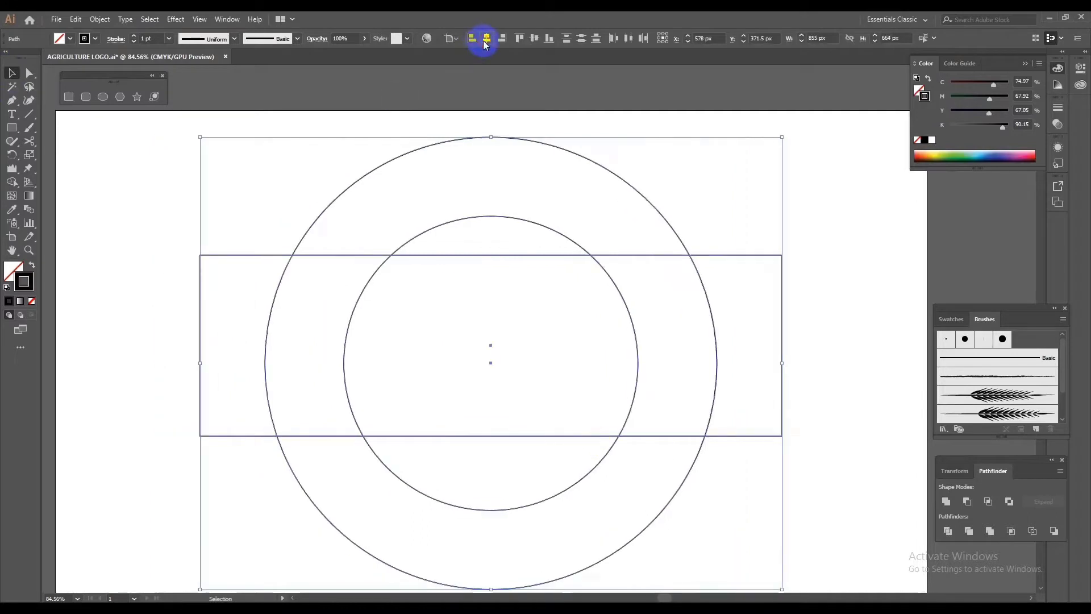
left_click(536, 40)
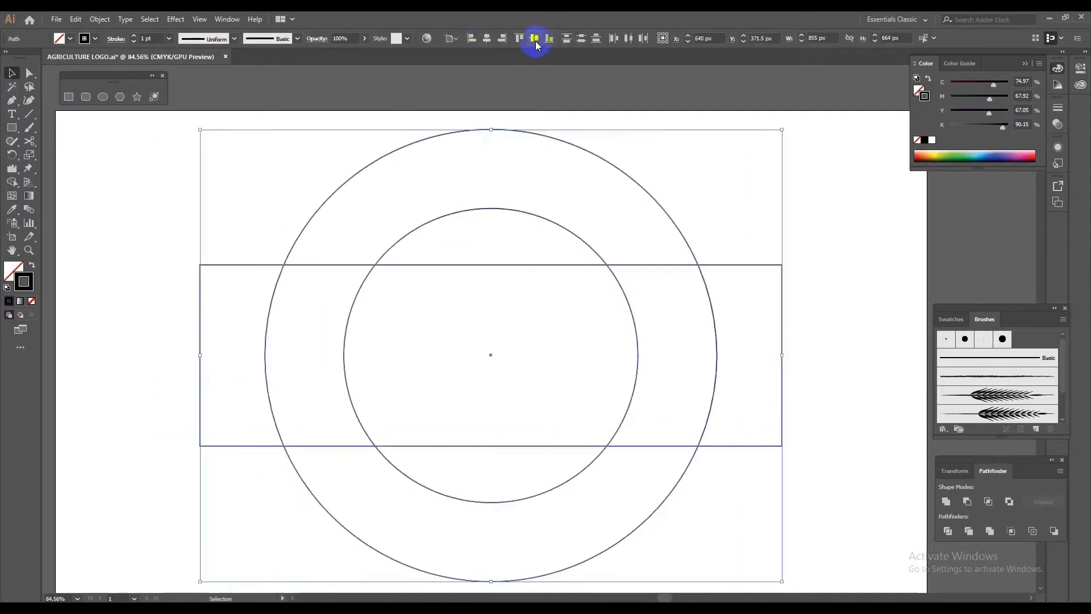
left_click(113, 218)
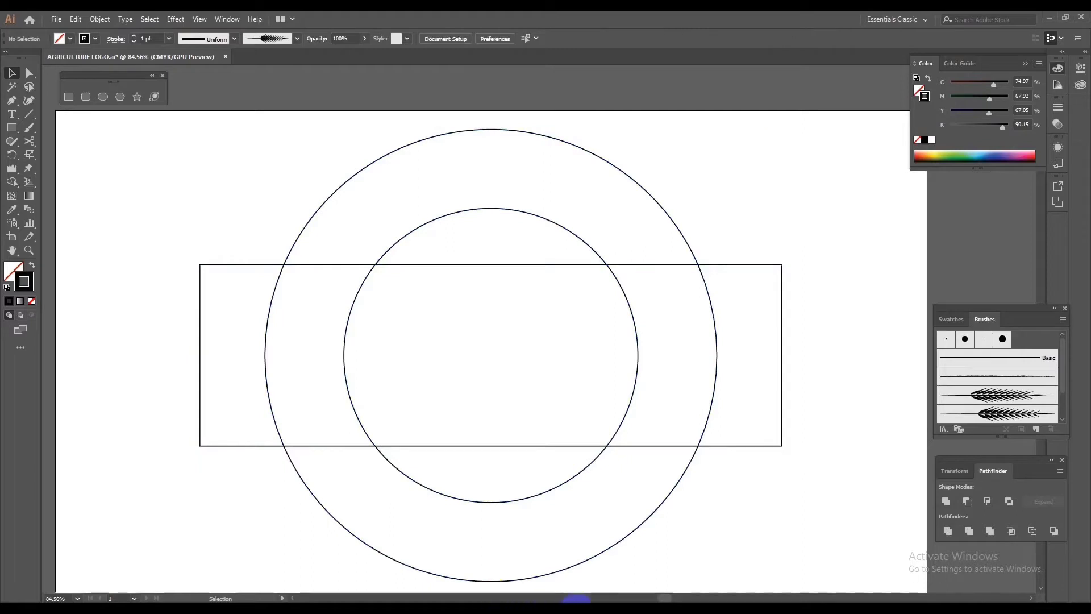
scroll(489, 353, "down", 1)
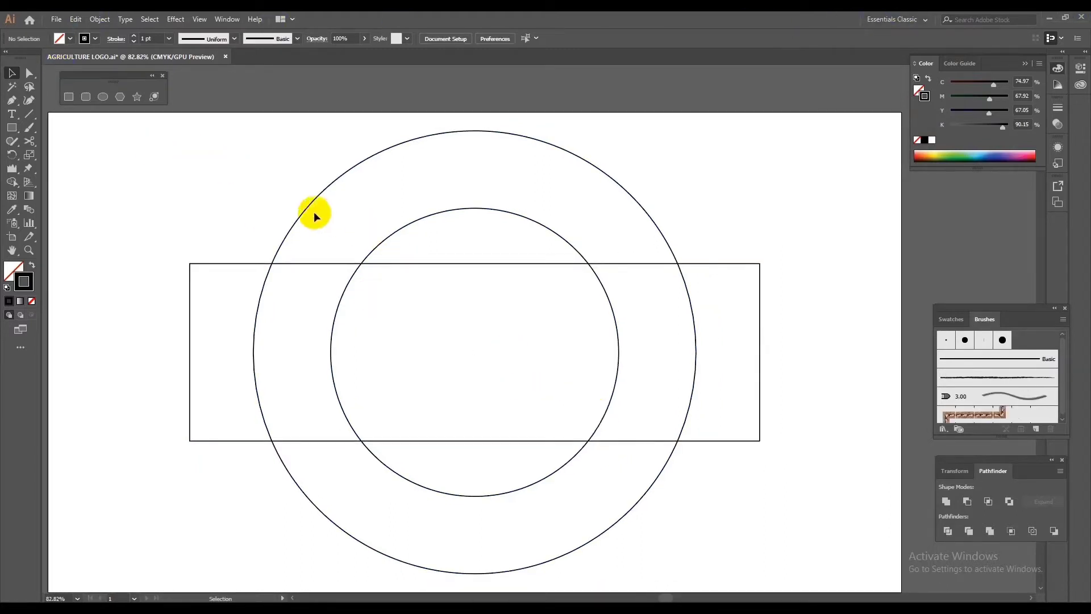
mouse_move(258, 200)
left_mouse_down()
mouse_move(493, 382)
mouse_move(604, 422)
left_mouse_up()
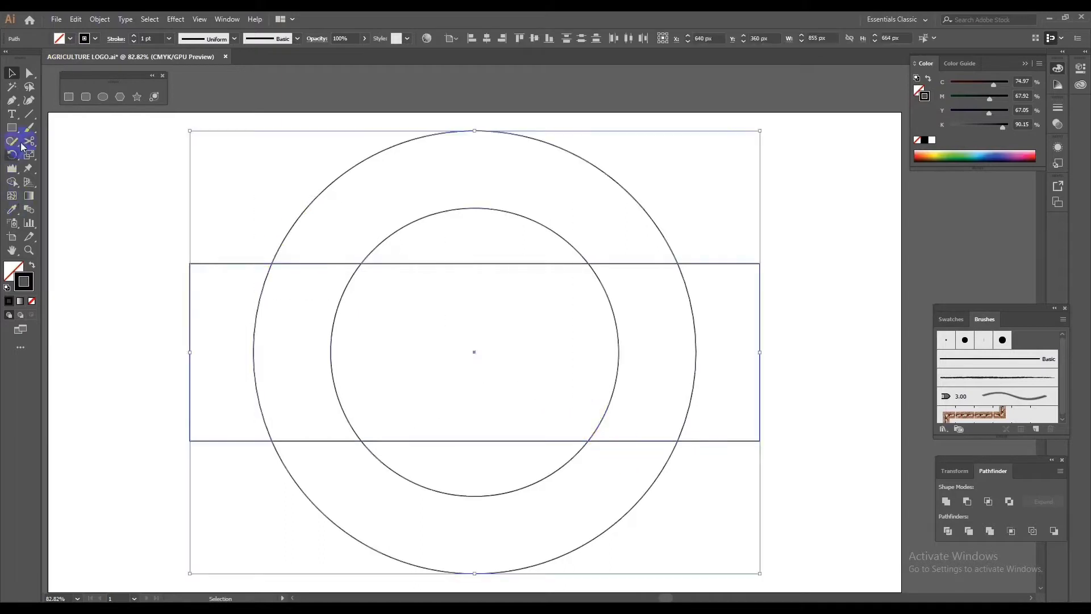
left_click(26, 143)
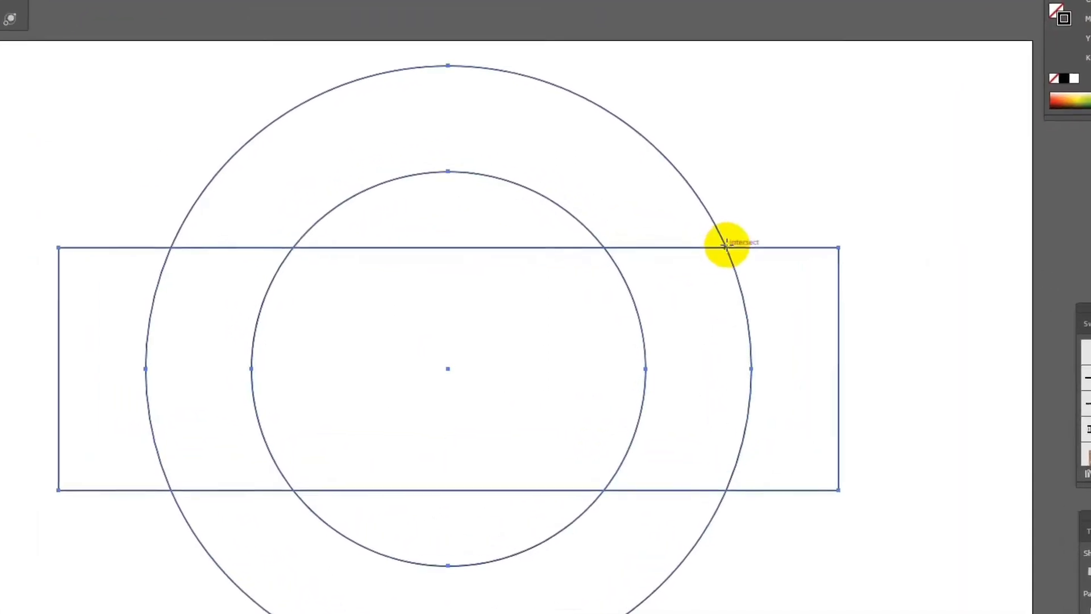
Step: Cut both circles where the rectangle crosses them and delete their right-hand arcs
left_click(727, 241)
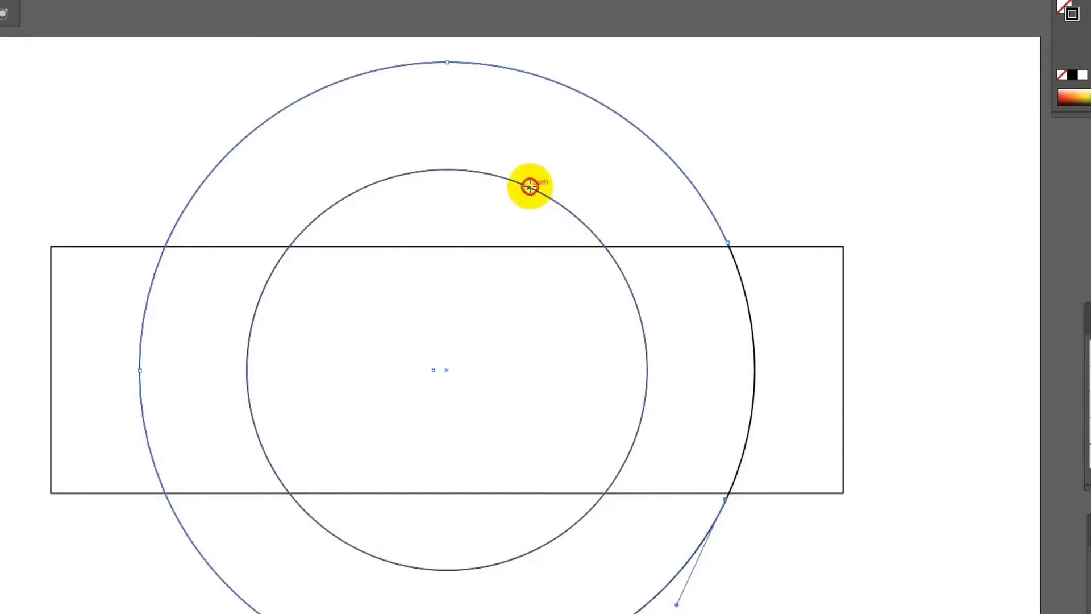
left_click(530, 186)
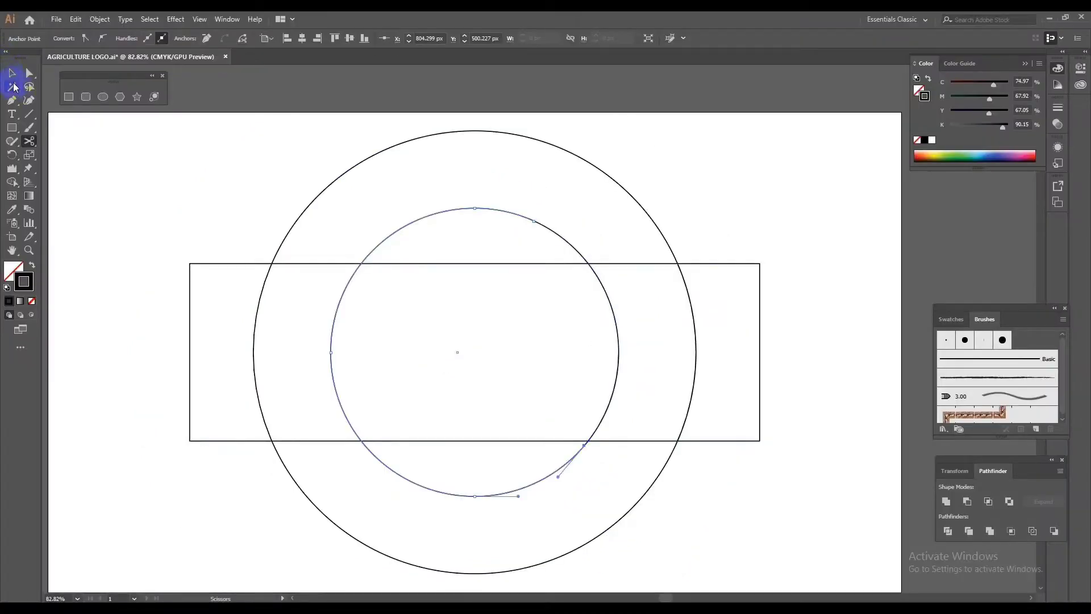
left_click(11, 72)
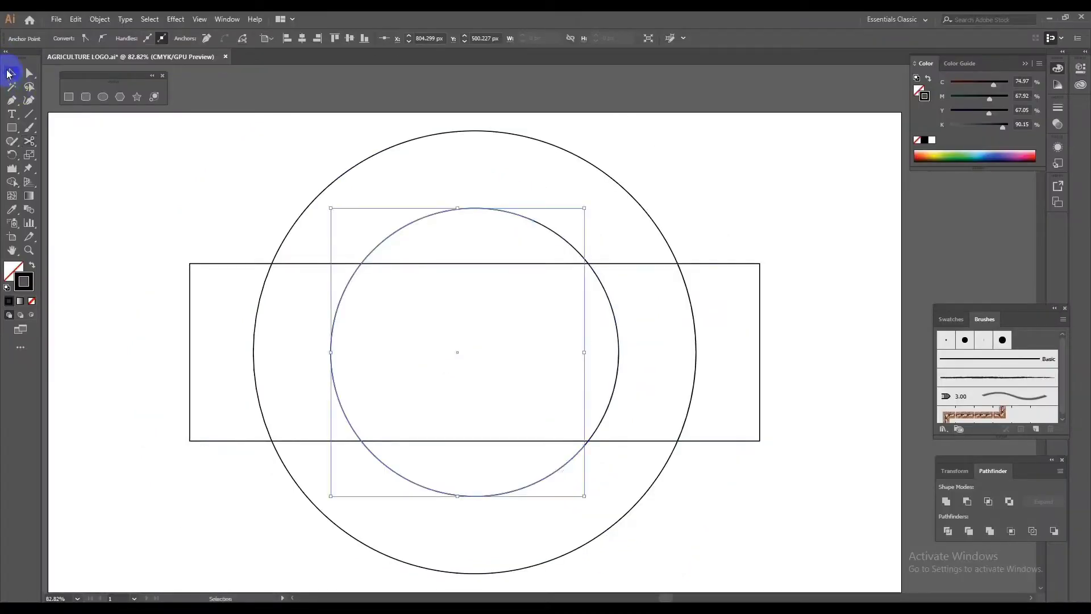
left_click(815, 202)
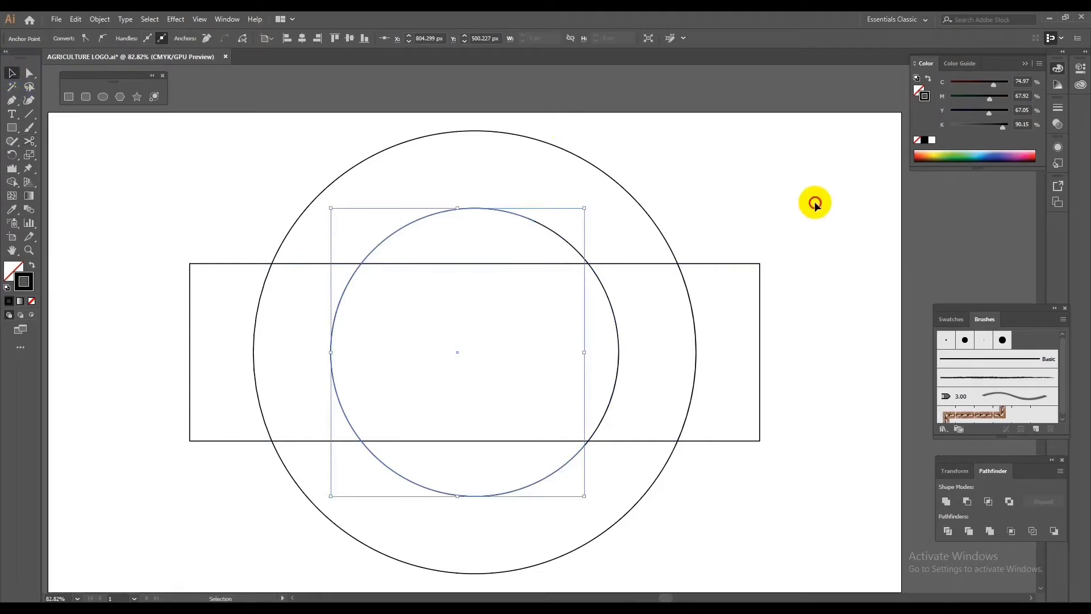
left_click(618, 350)
key("Delete")
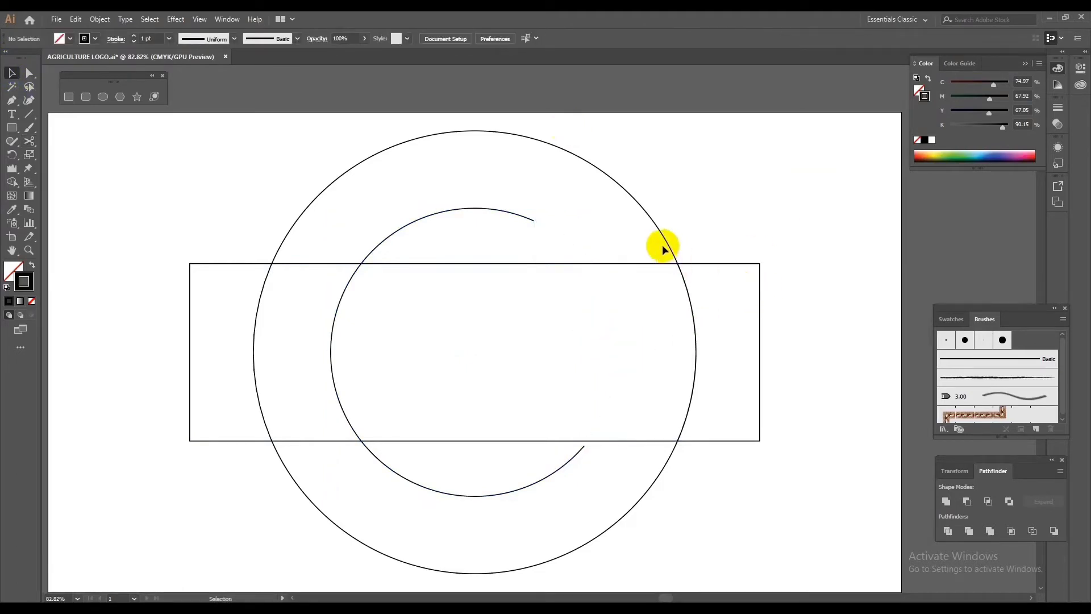
left_click(694, 313)
key("Delete")
Step: Delete the helper rectangle and give the outer arc a 50 pt stroke tapering at both ends
left_click(759, 324)
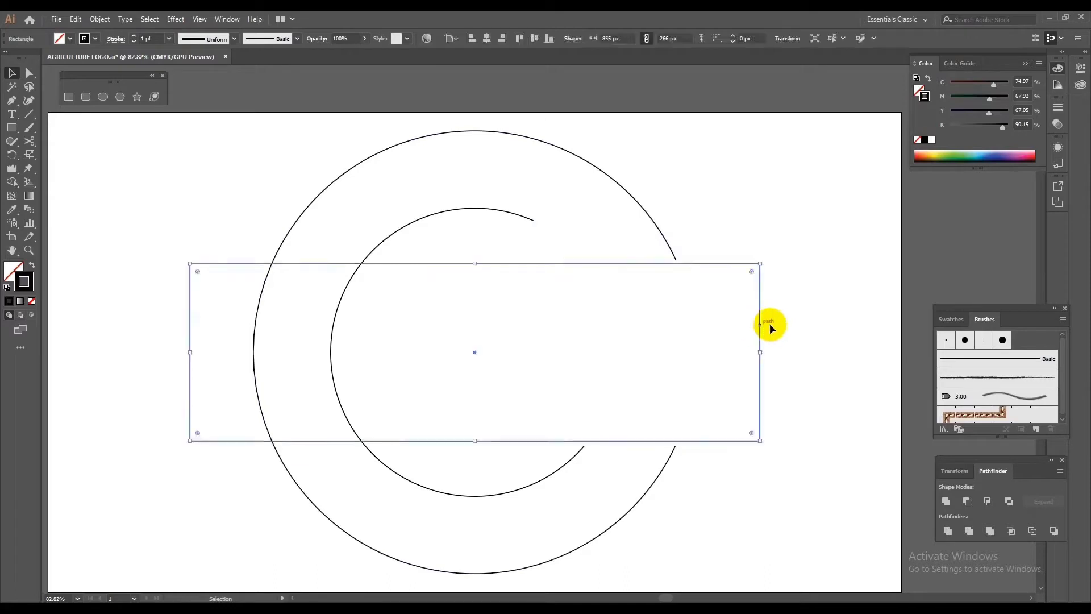
key("Delete")
left_click(648, 219)
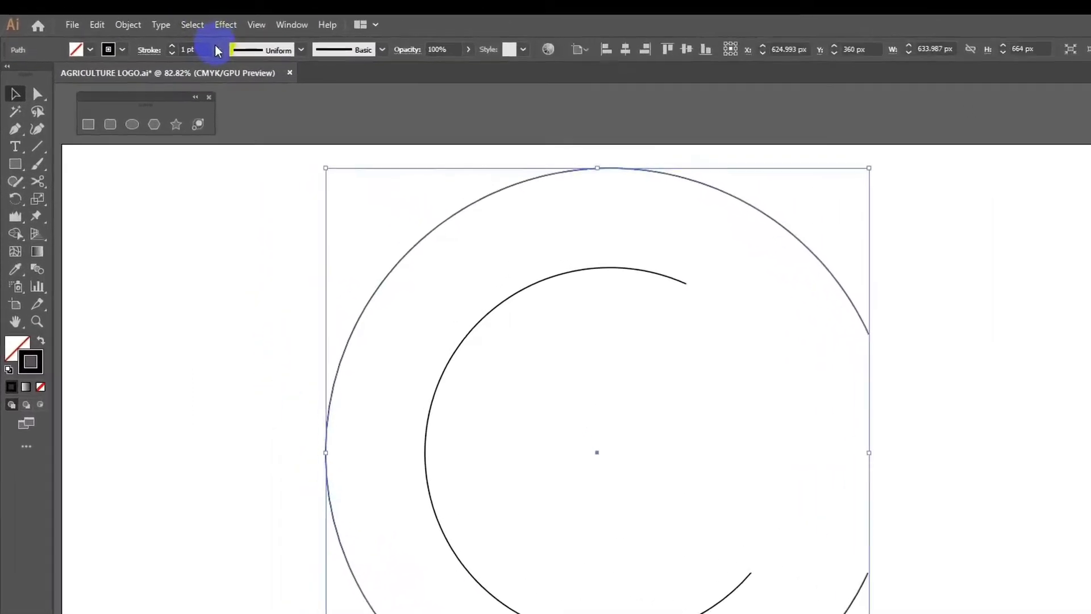
left_click(234, 54)
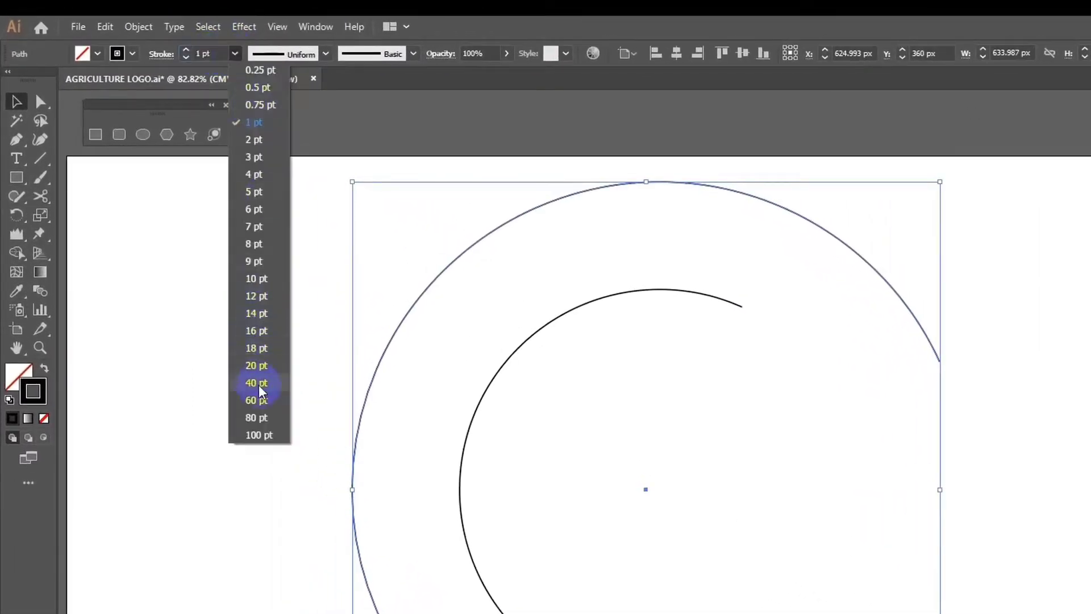
left_click(256, 400)
left_click(211, 54)
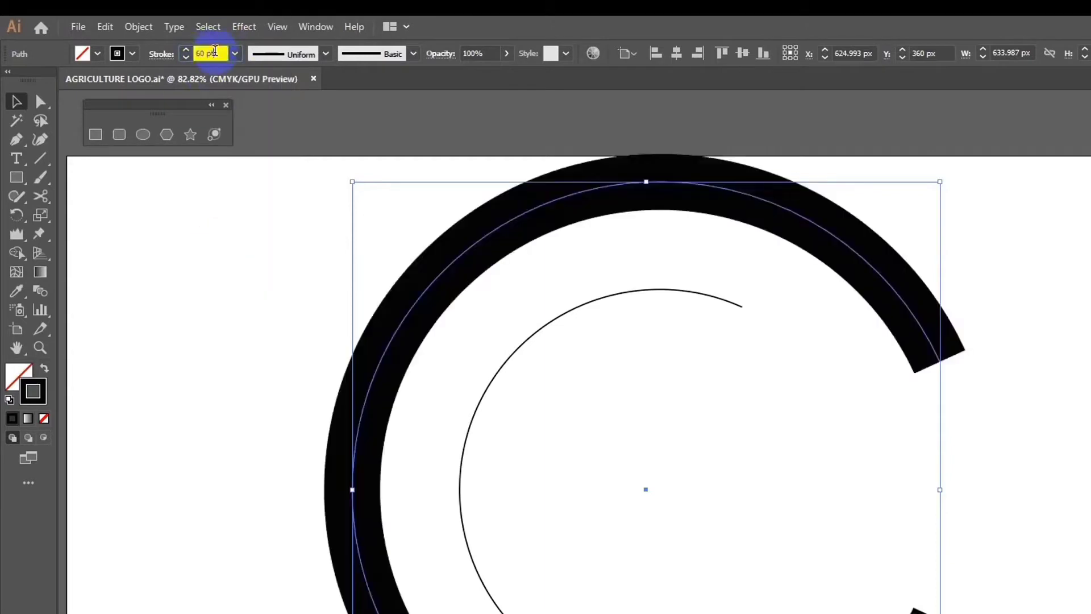
key("Down")
key("Down")
key("Down")
key("Down")
key("Down")
key("Down")
key("Down")
key("Down")
key("Down")
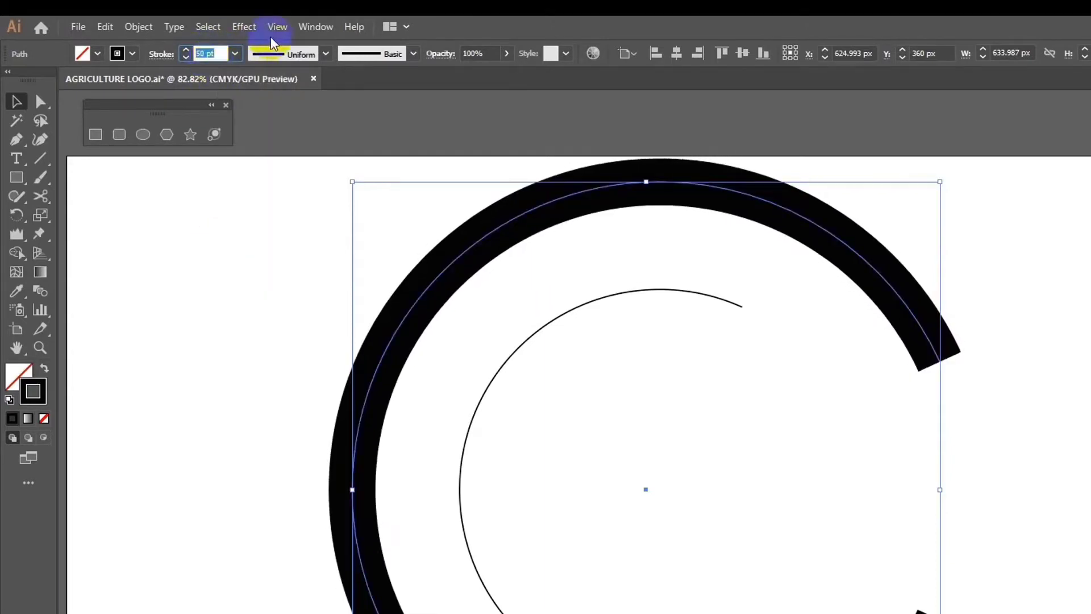
left_click(326, 54)
left_click(279, 114)
left_click(756, 375)
Step: Give the inner arc a 31 pt tapered stroke and enlarge it to nest inside the outer crescent
left_click(526, 339)
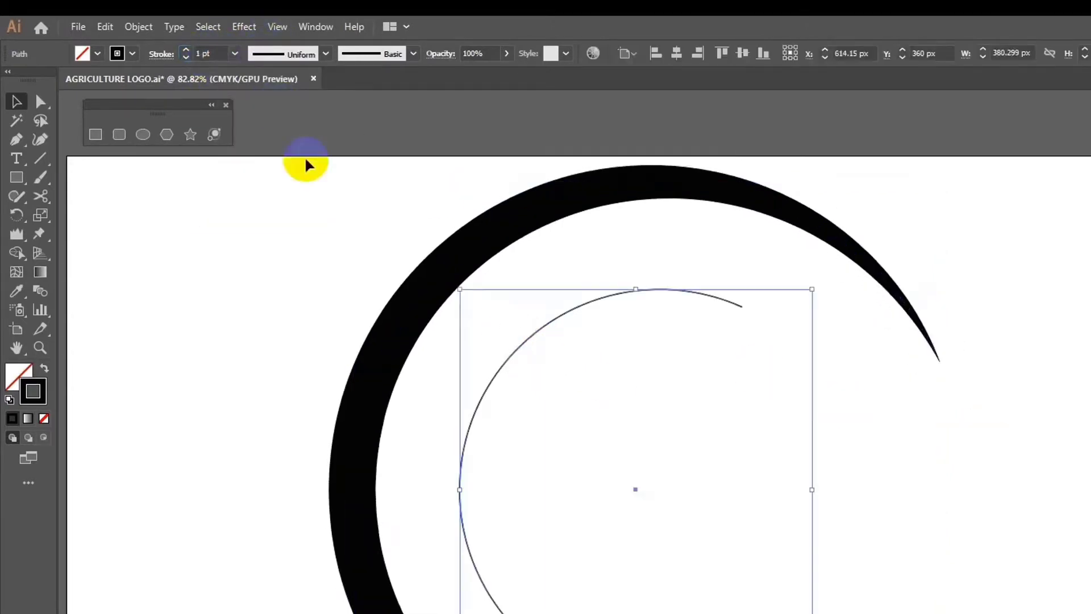
left_click(235, 53)
left_click(269, 366)
left_click(220, 53)
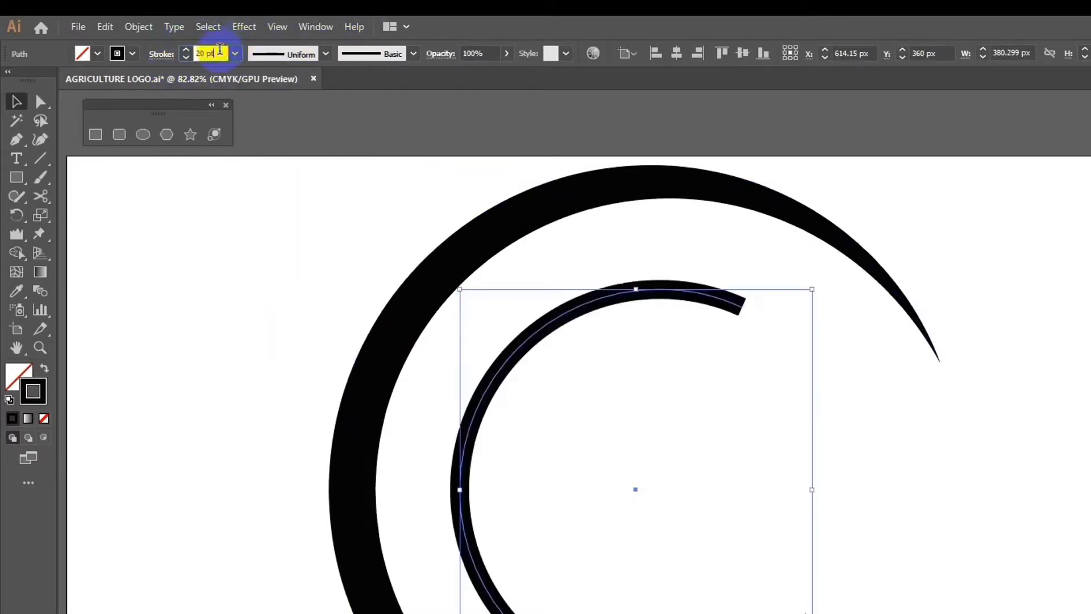
key("Up")
key("Up")
key("Up")
key("Up")
key("Up")
key("Up")
key("Up")
key("Up")
key("Up")
left_click(285, 54)
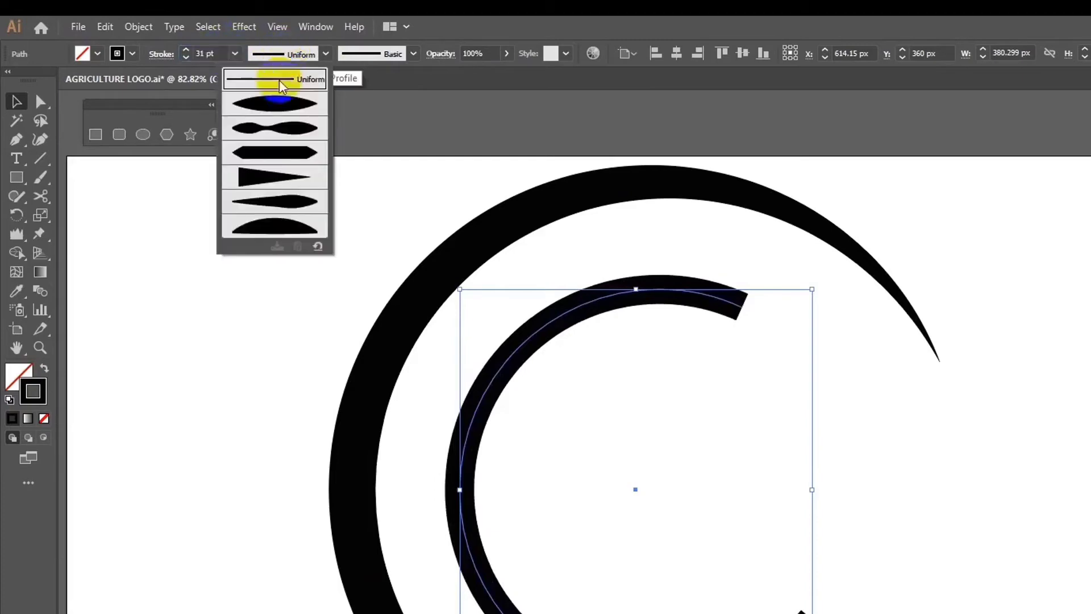
left_click(267, 104)
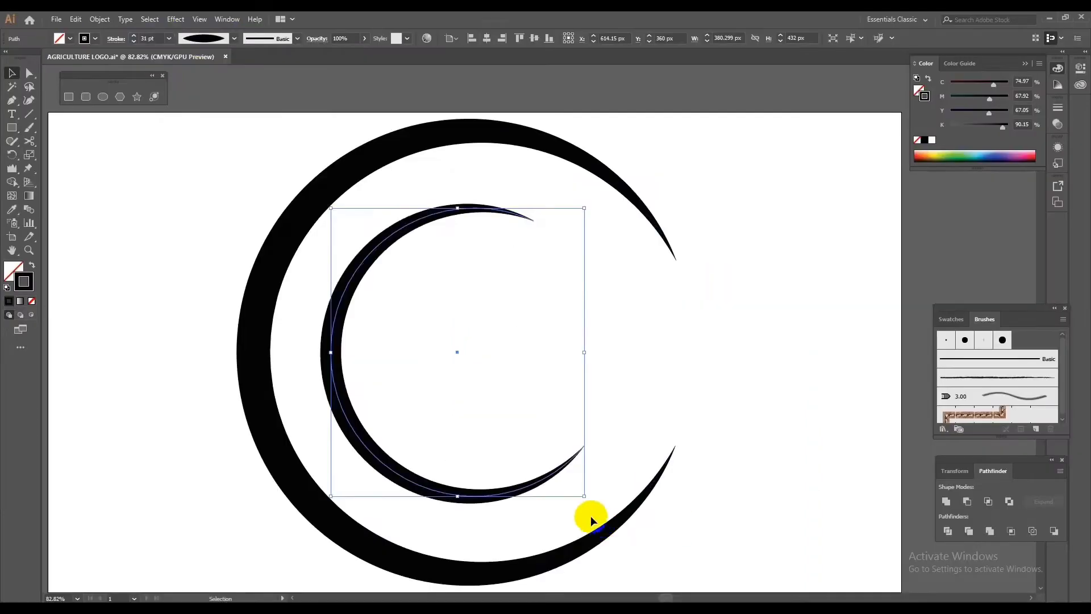
left_click_drag(587, 504, 617, 537)
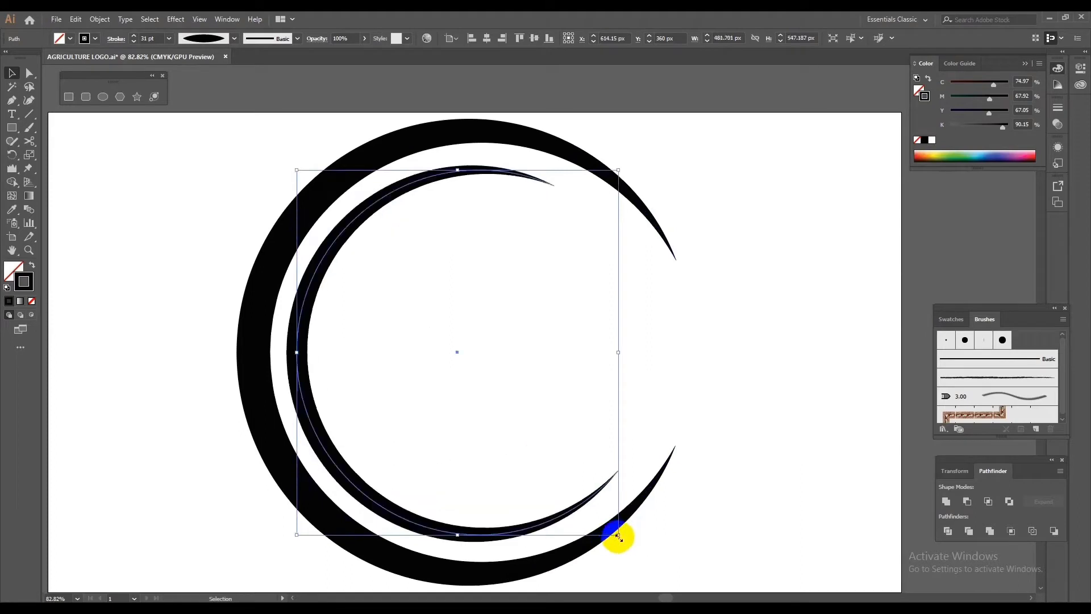
left_click(759, 449)
scroll(767, 408, "down", 1, "alt")
Step: Expand both crescents into filled shapes, shrink them and move them to the artboard's left side
key("v")
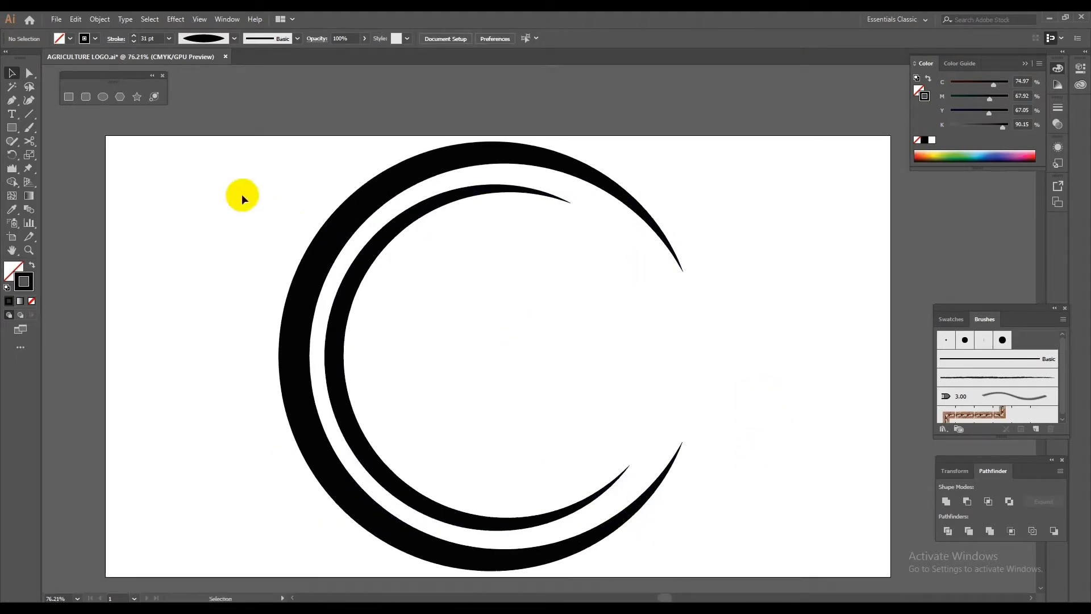
left_click_drag(243, 195, 746, 536)
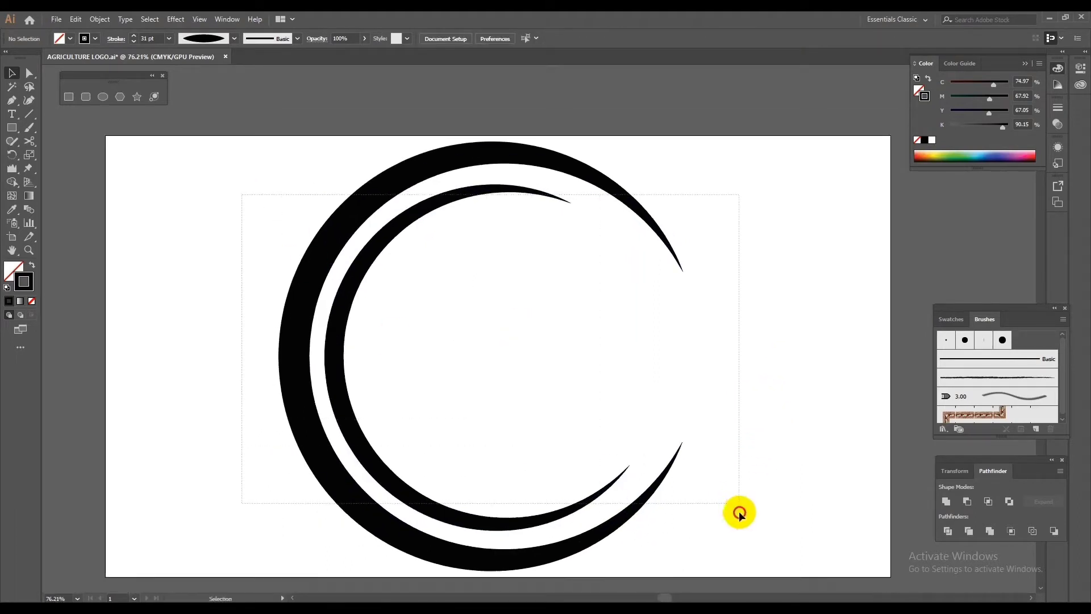
left_click(91, 22)
left_click(139, 151)
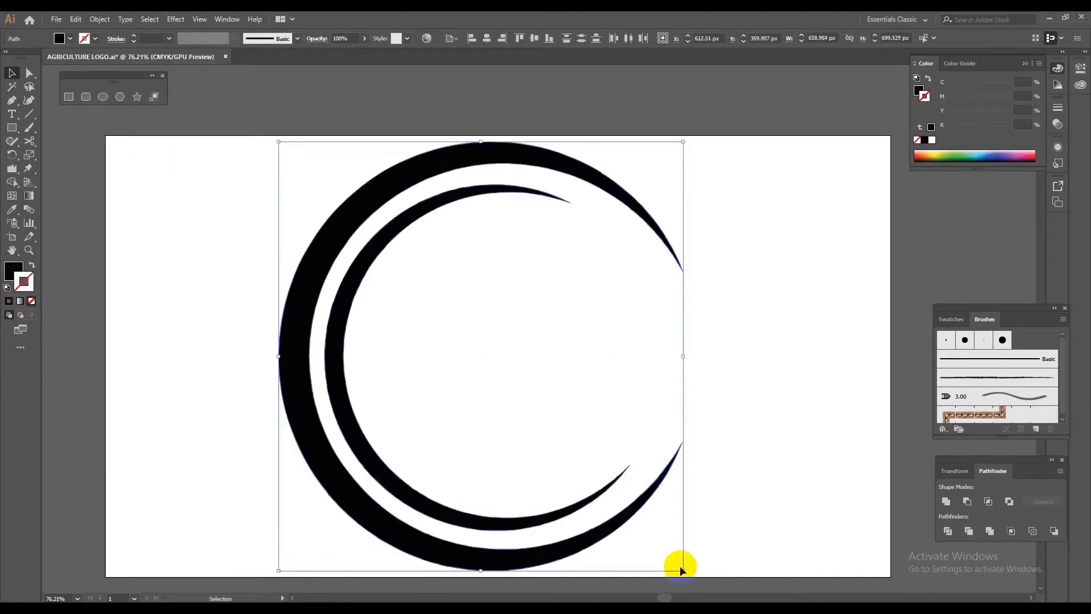
left_click_drag(683, 569, 605, 487)
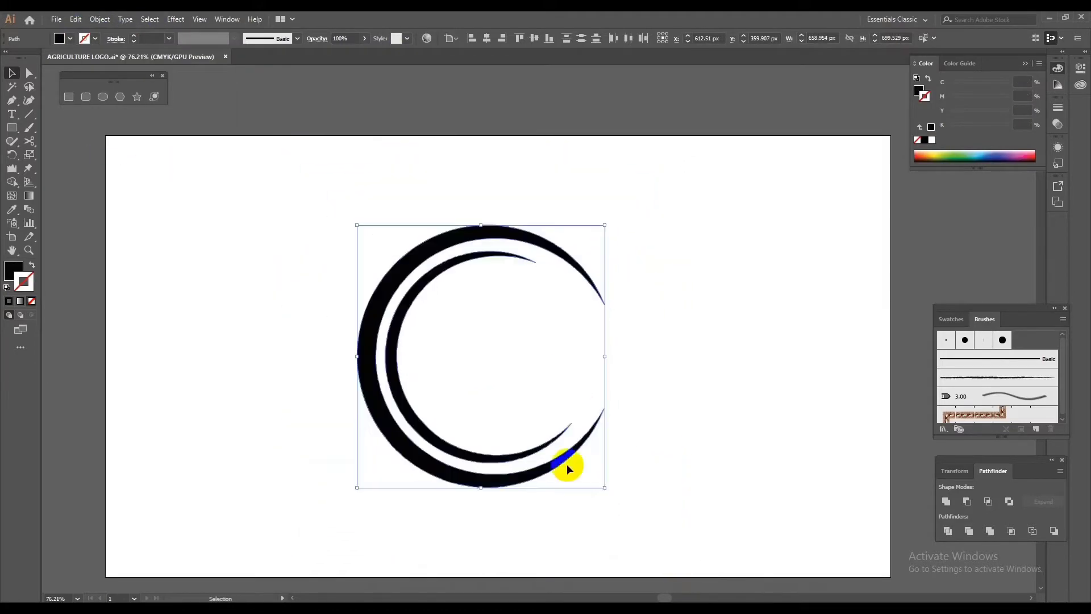
left_click_drag(401, 445, 155, 356)
left_click(514, 455)
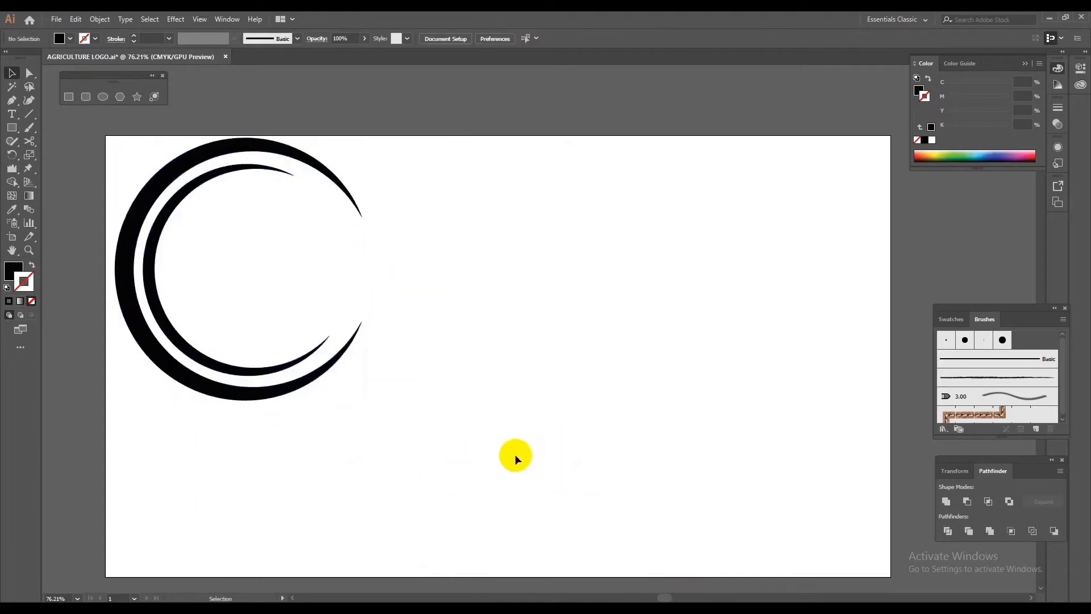
Step: Zoom in and start a stroked, unfilled Pen line to the right of the crescents
key("z")
left_click(510, 396)
mouse_move(511, 396)
left_mouse_down()
mouse_move(505, 383)
mouse_move(488, 383)
left_mouse_up()
key("v")
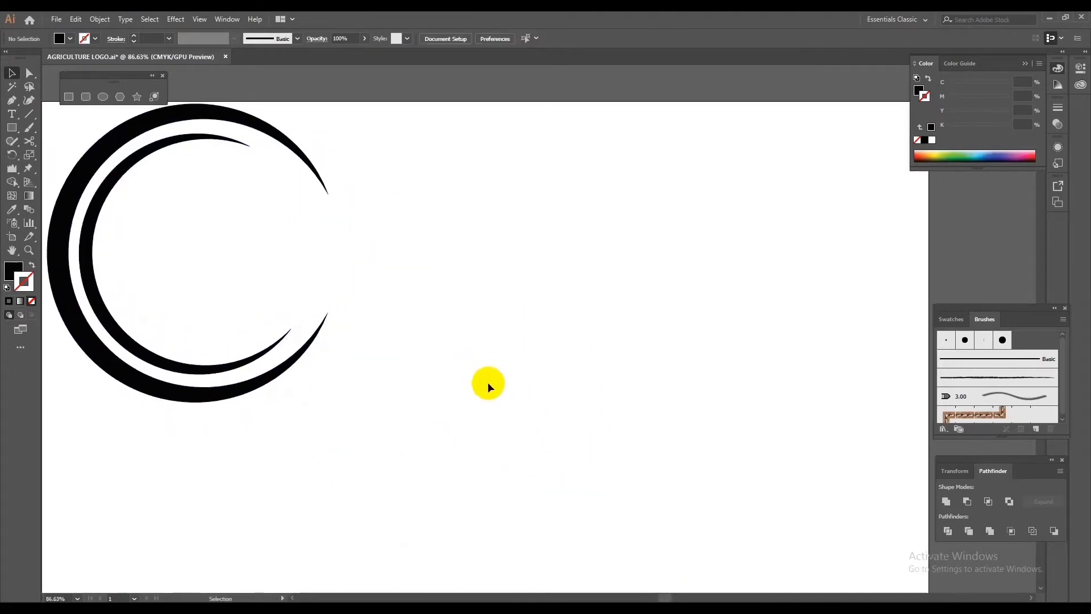
left_click(13, 102)
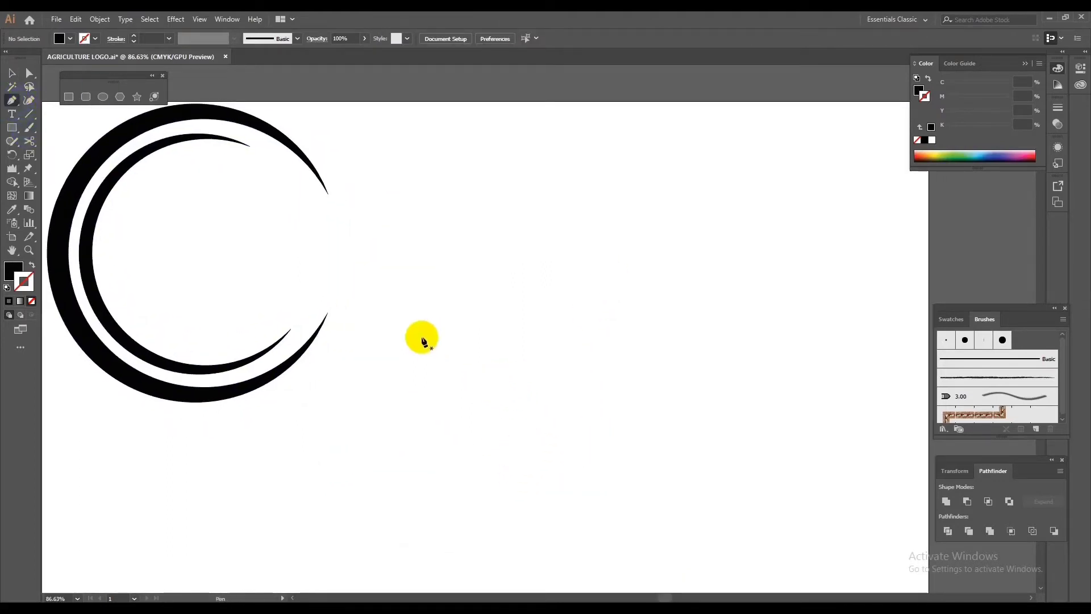
left_click(31, 265)
left_click(90, 280)
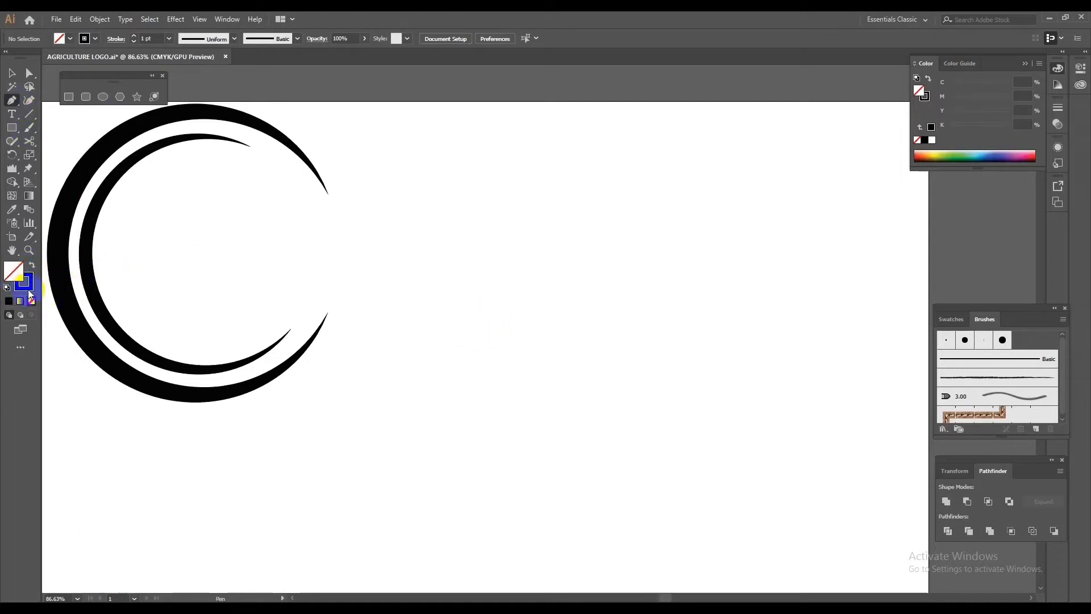
left_click(423, 280)
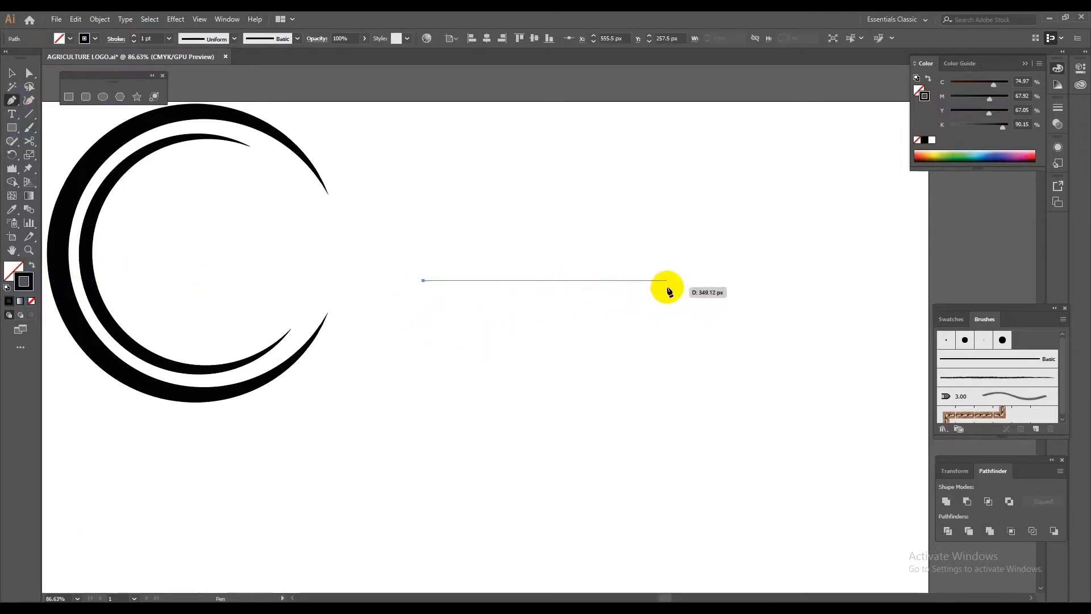
Step: Finish the horizontal line and give it a 4 pt stroke tapering at both ends
left_click(675, 291, "shift")
left_click(11, 72)
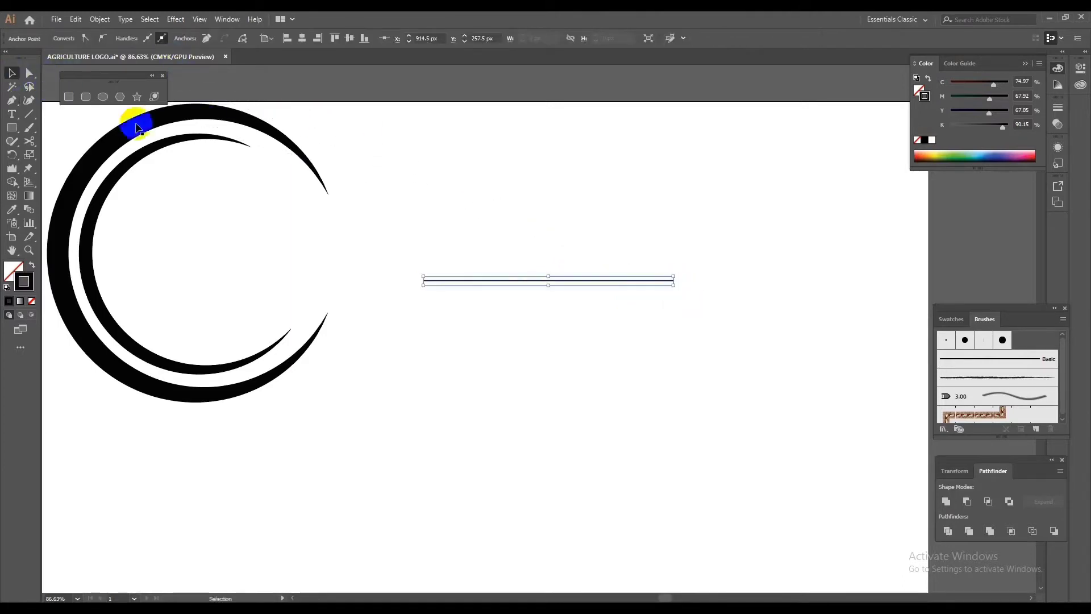
left_click(156, 38)
type("3")
key("Return")
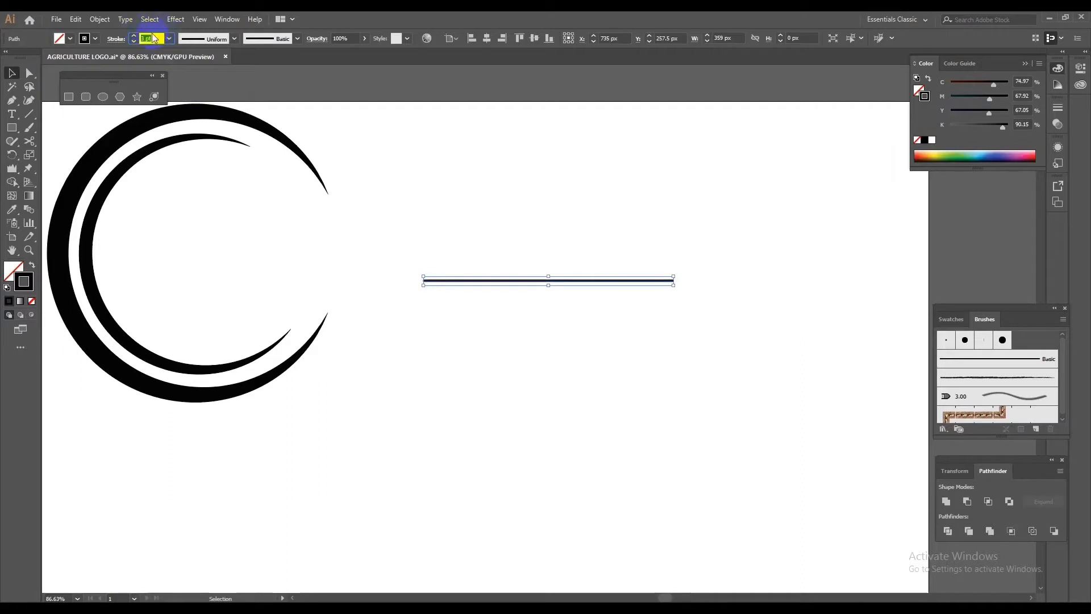
left_click(233, 39)
left_click(204, 71)
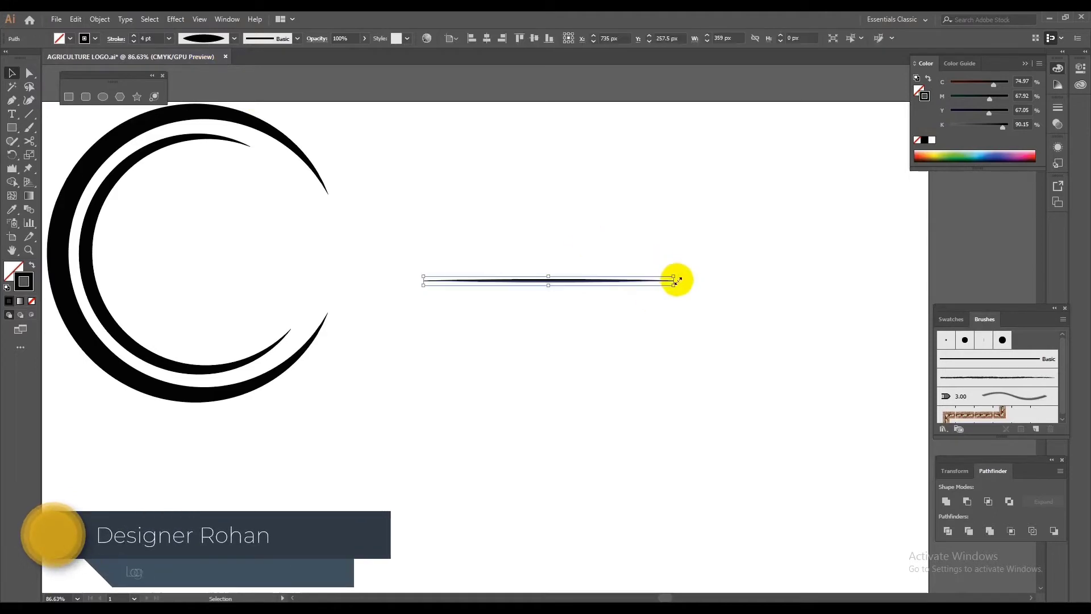
Step: Stretch the tapered line to about 422 px wide and raise it slightly
mouse_move(678, 280)
left_mouse_down()
mouse_move(694, 298)
mouse_move(716, 288)
left_mouse_up()
left_click_drag(519, 232, 675, 324)
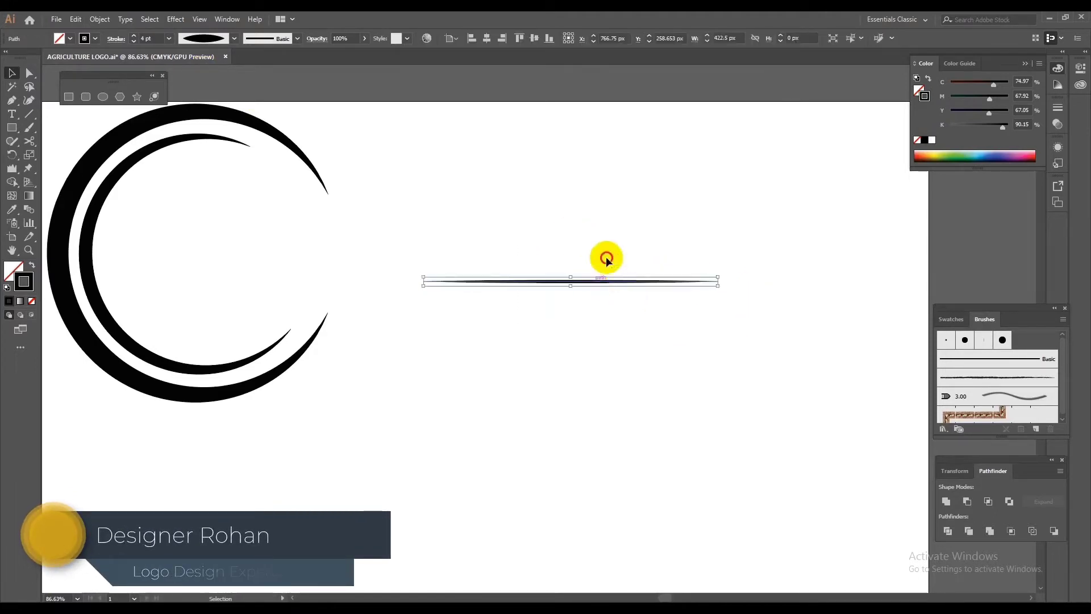
left_click_drag(607, 260, 639, 250)
left_click(650, 353)
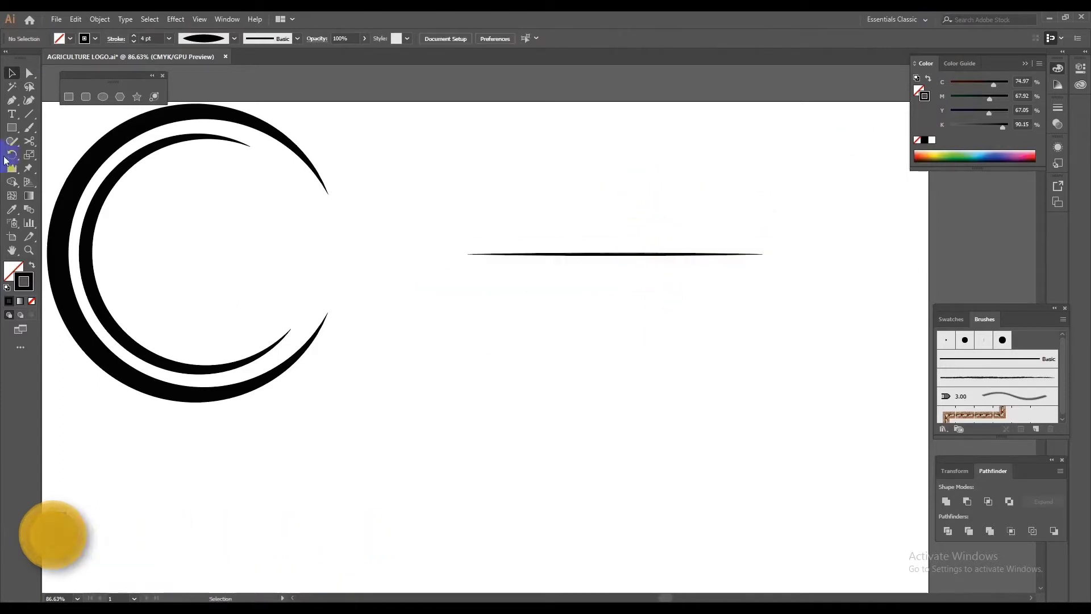
Step: Draw a 35 × 82 px ellipse below the line with black fill and no stroke
left_click(103, 97)
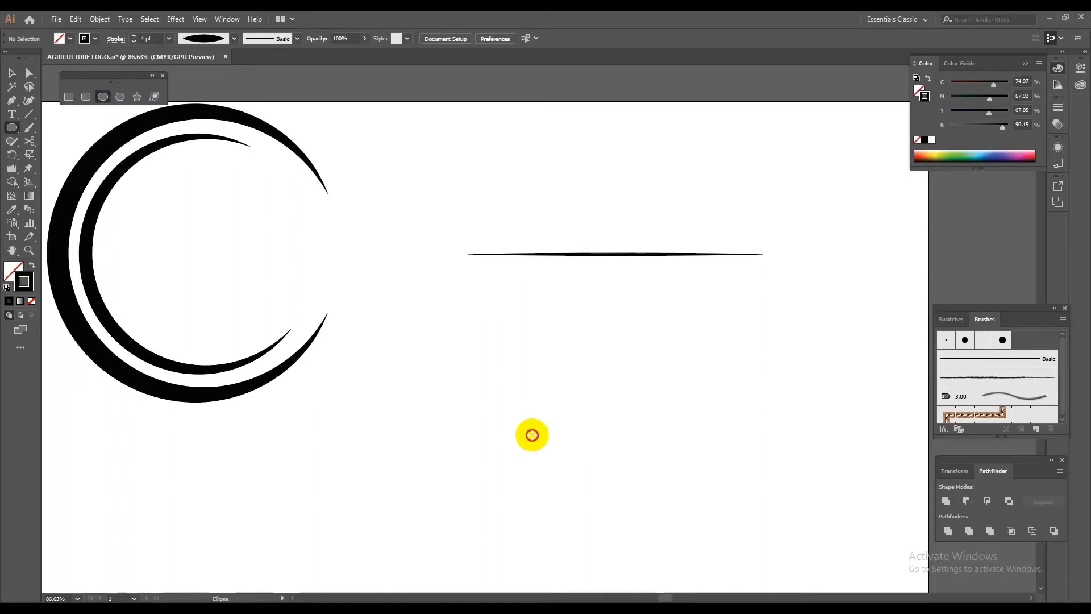
left_click_drag(532, 435, 557, 494)
left_click(10, 273)
left_click(33, 266)
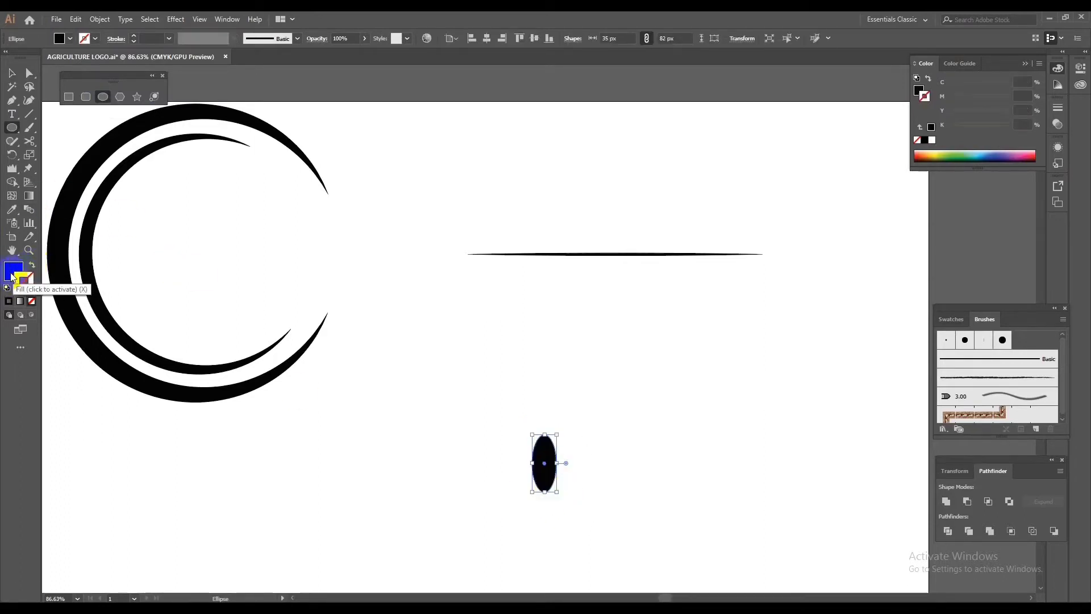
left_click(9, 273)
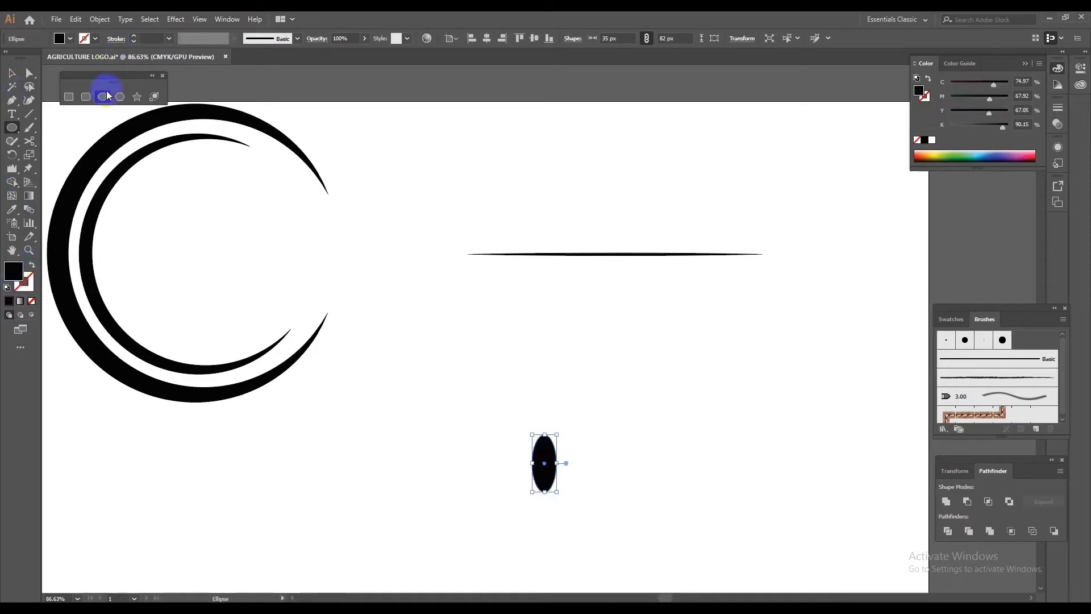
Step: Convert the ellipse's top and bottom anchors to corner points, forming a leaf
left_click(30, 73)
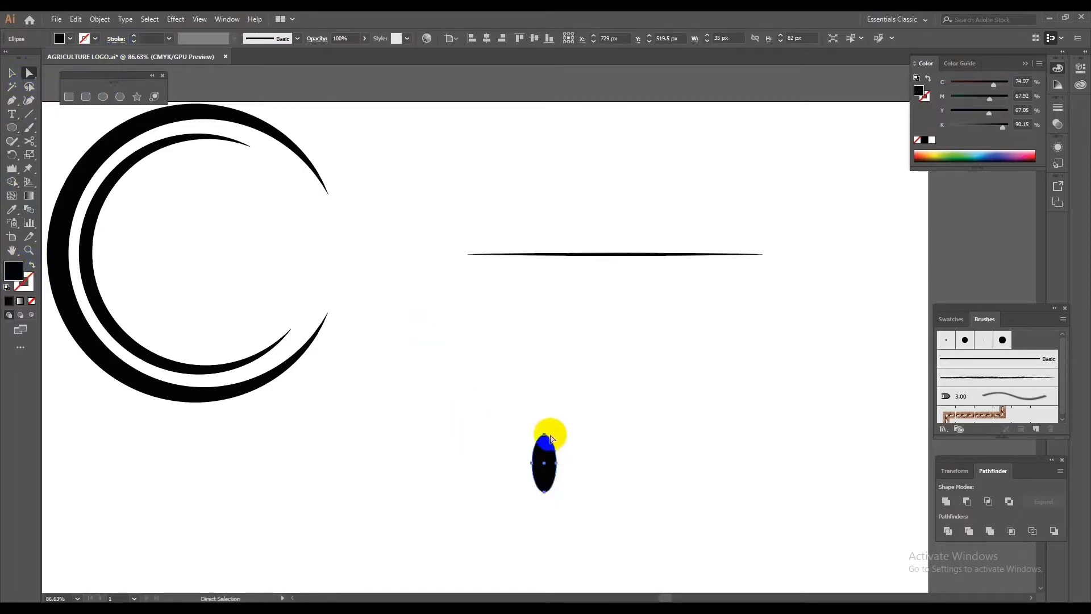
left_click(545, 437)
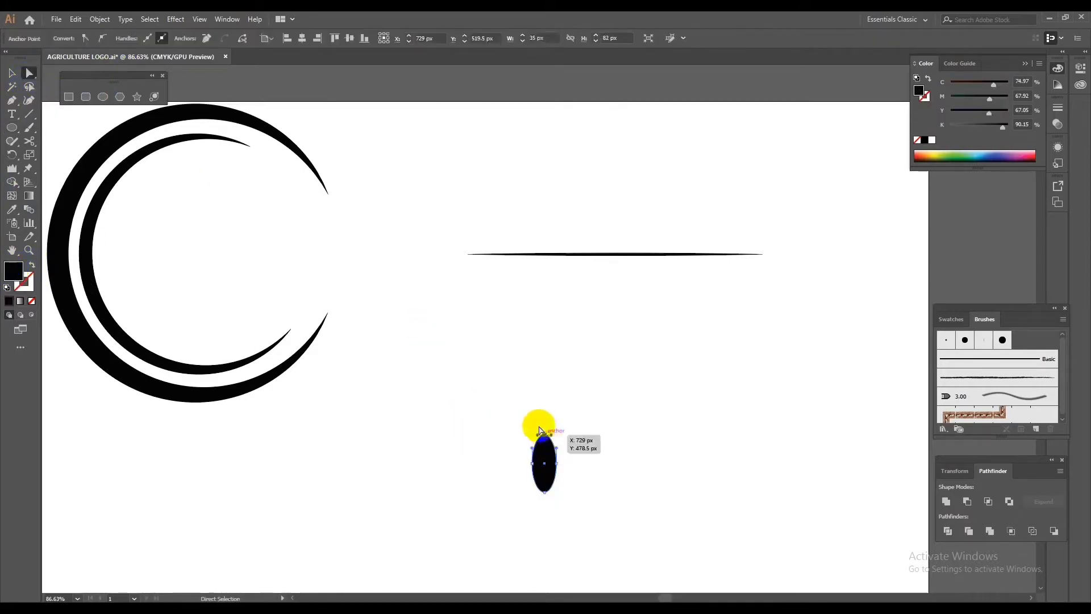
left_click(99, 40)
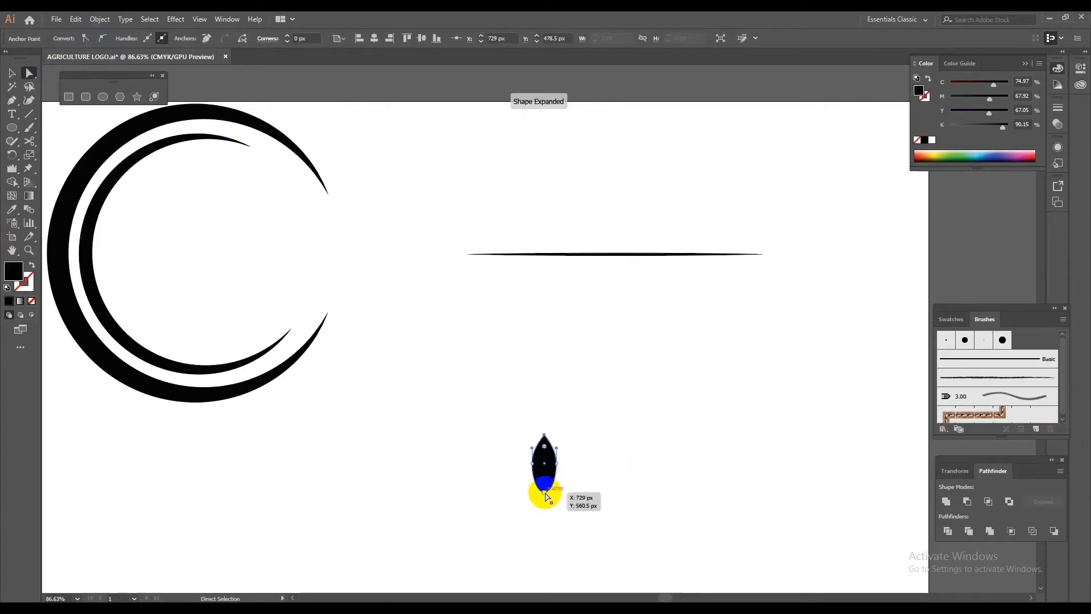
left_click(545, 494)
left_click(86, 38)
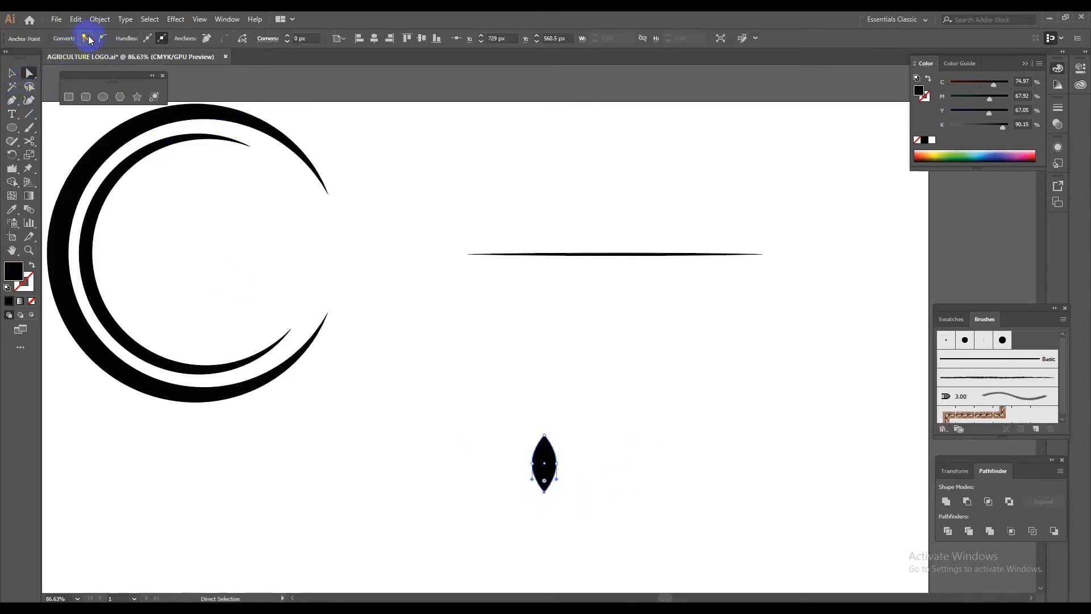
left_click(15, 74)
left_click(475, 392)
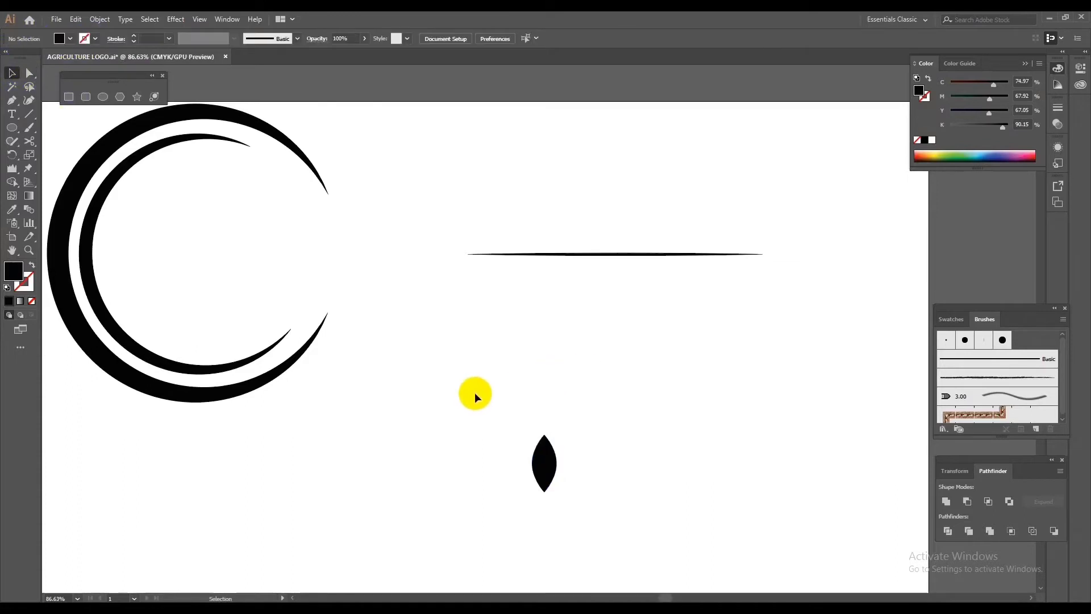
Step: Expand the tapered horizontal line's stroke into a filled shape
mouse_move(494, 419)
left_mouse_down()
mouse_move(576, 498)
mouse_move(499, 465)
left_mouse_up()
left_click(653, 254)
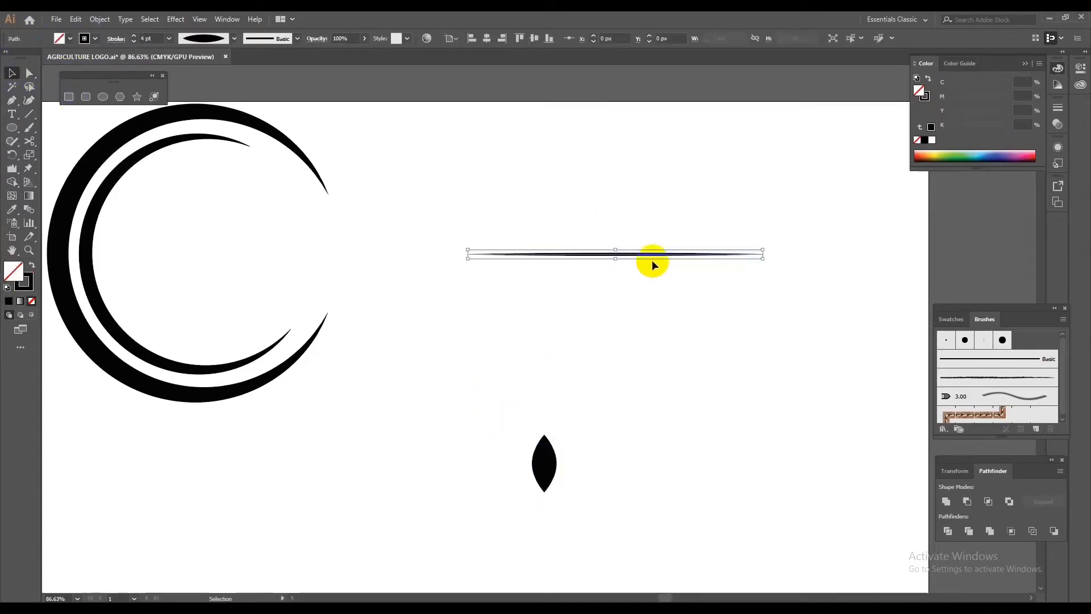
left_click(97, 19)
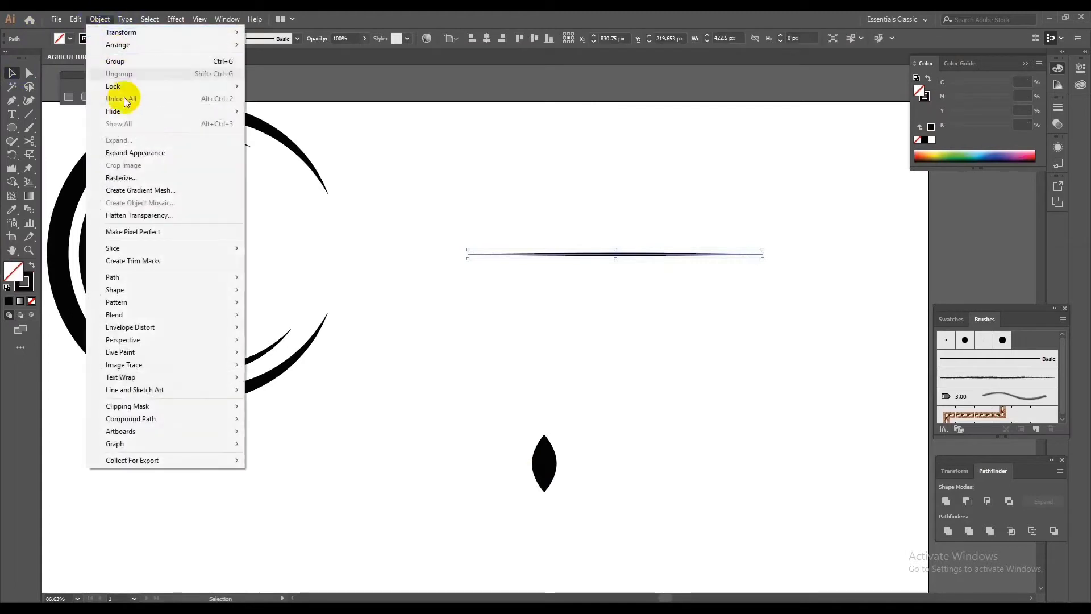
left_click(134, 147)
left_click(440, 190)
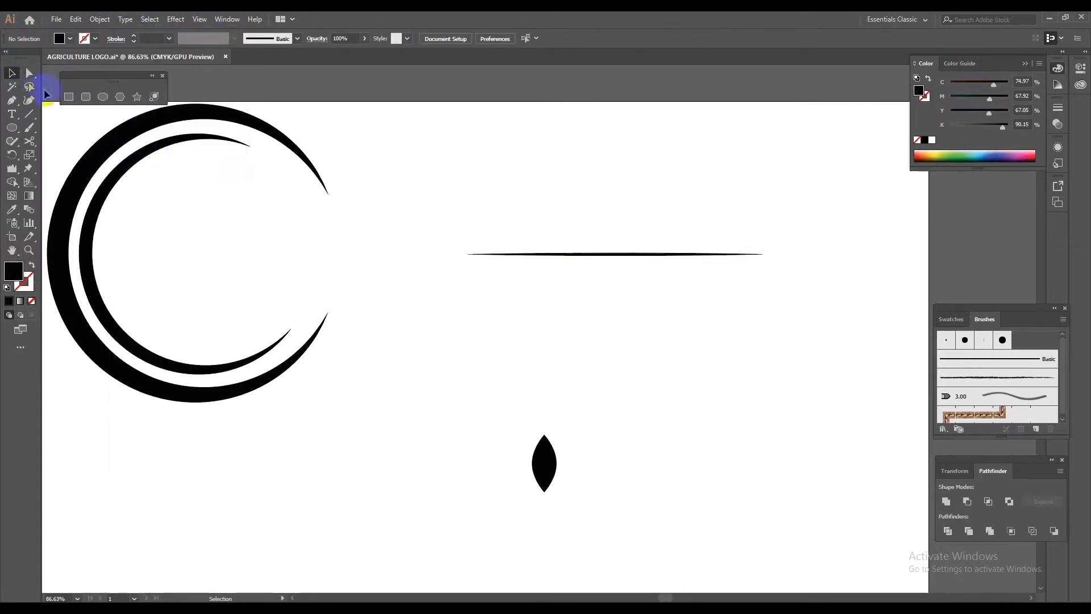
Step: Draw a vertical stem up through the leaf with a 4 pt tapered stroke
left_click(544, 463)
left_click(544, 393)
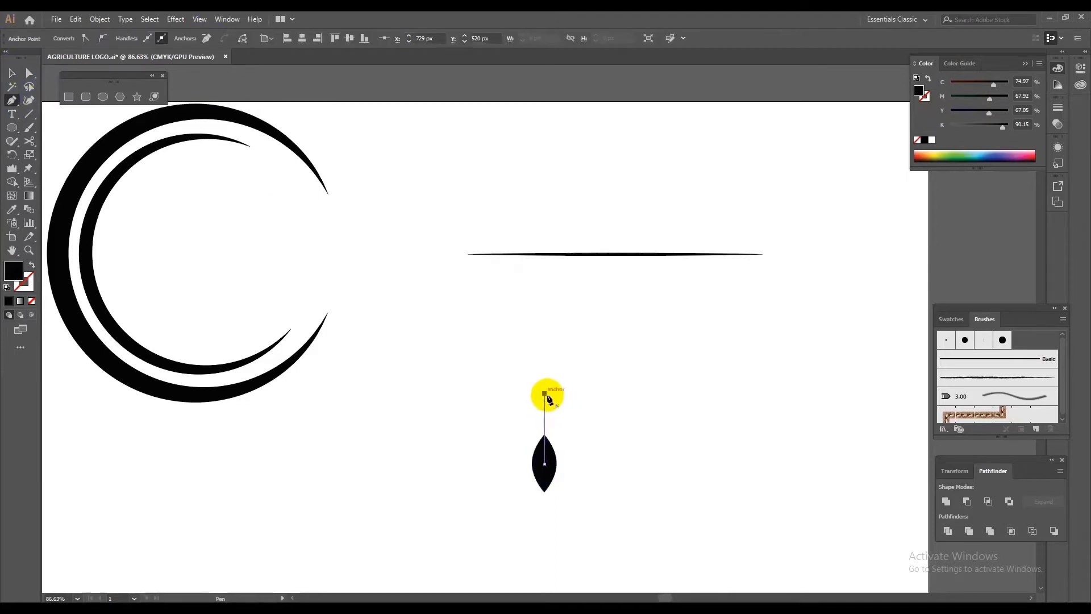
left_click(30, 264)
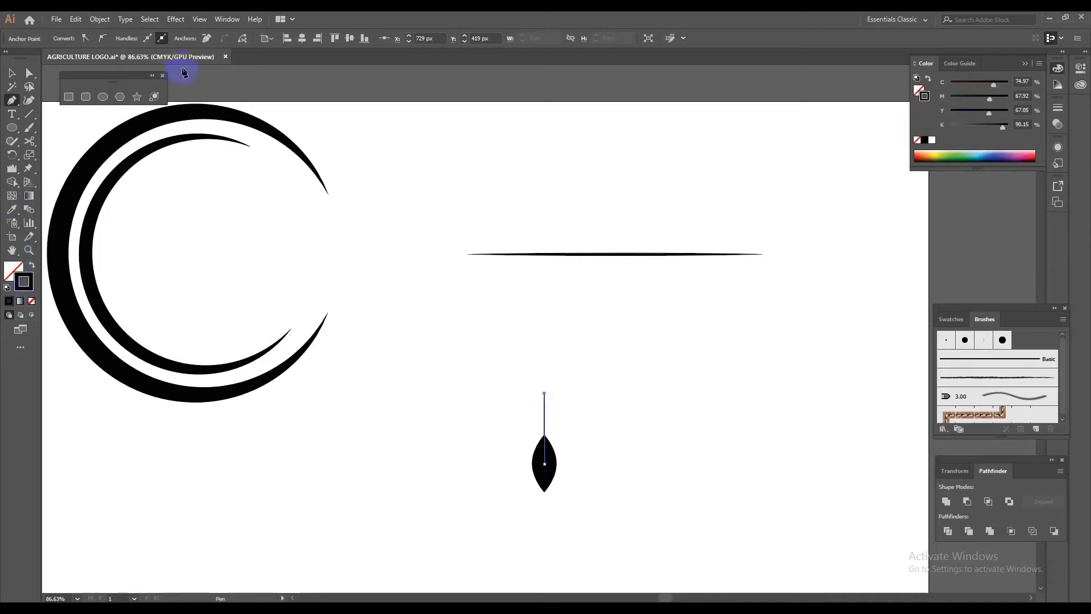
left_click(14, 72)
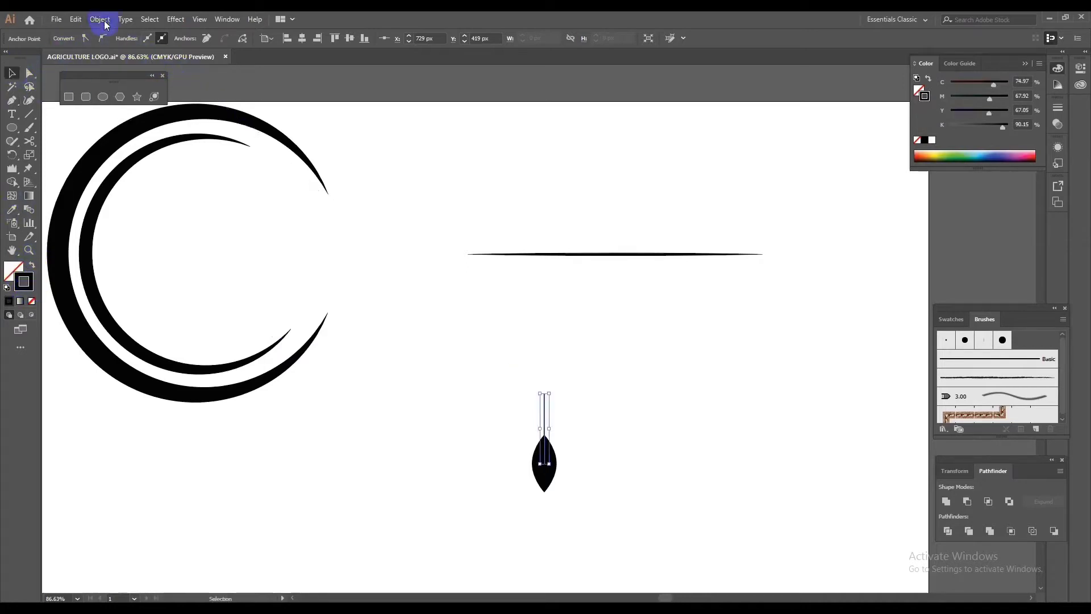
left_click(528, 387)
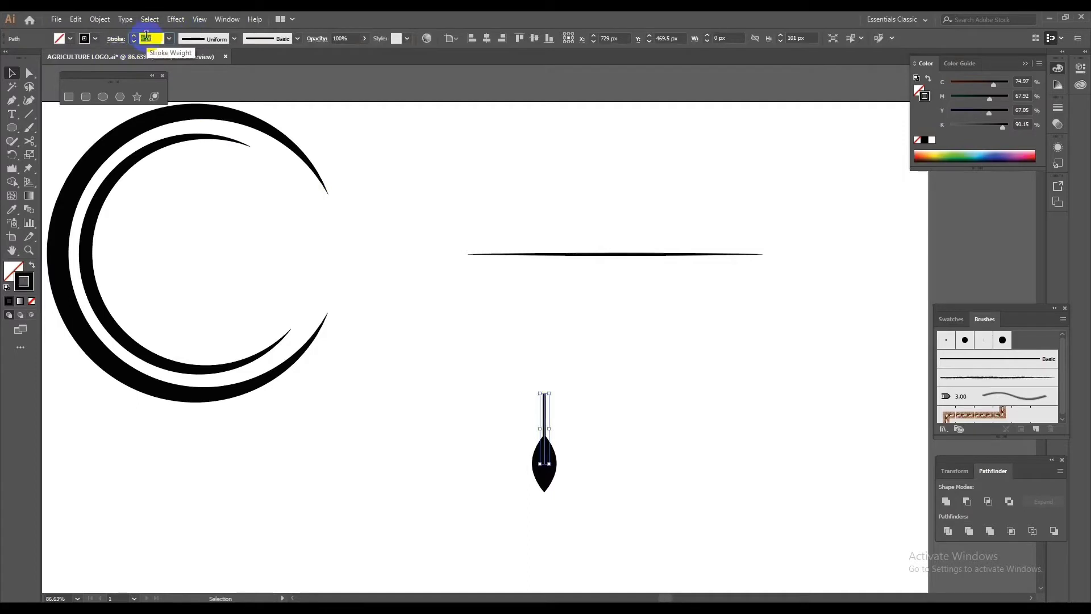
left_click(198, 37)
left_click(202, 73)
left_click(479, 316)
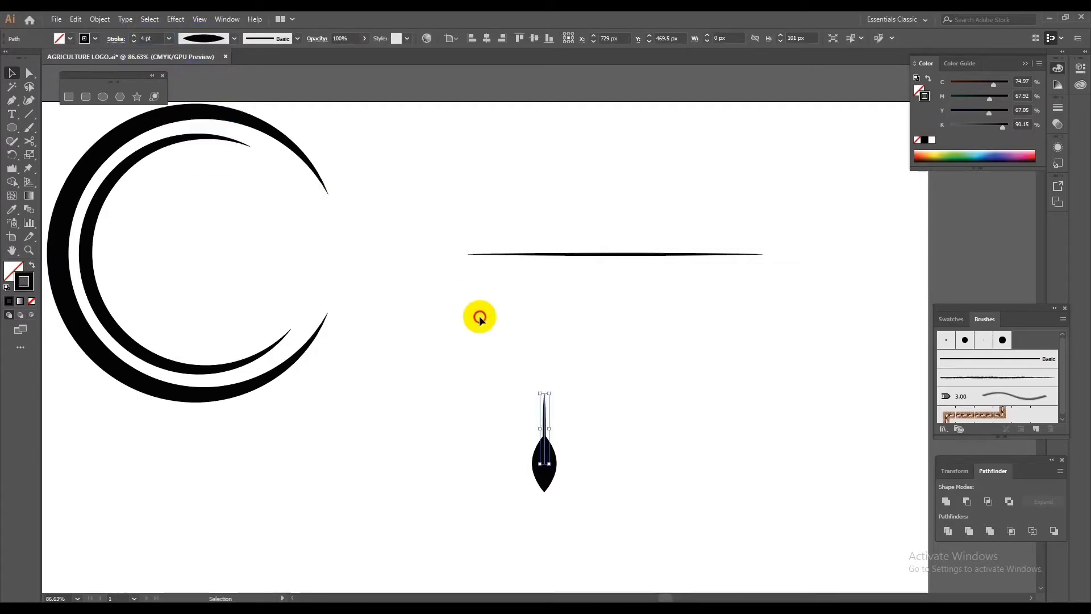
Step: Expand the stem and unite it with the leaf into one 35 × 141.5 px grain
left_click_drag(461, 353, 566, 473)
left_click(98, 19)
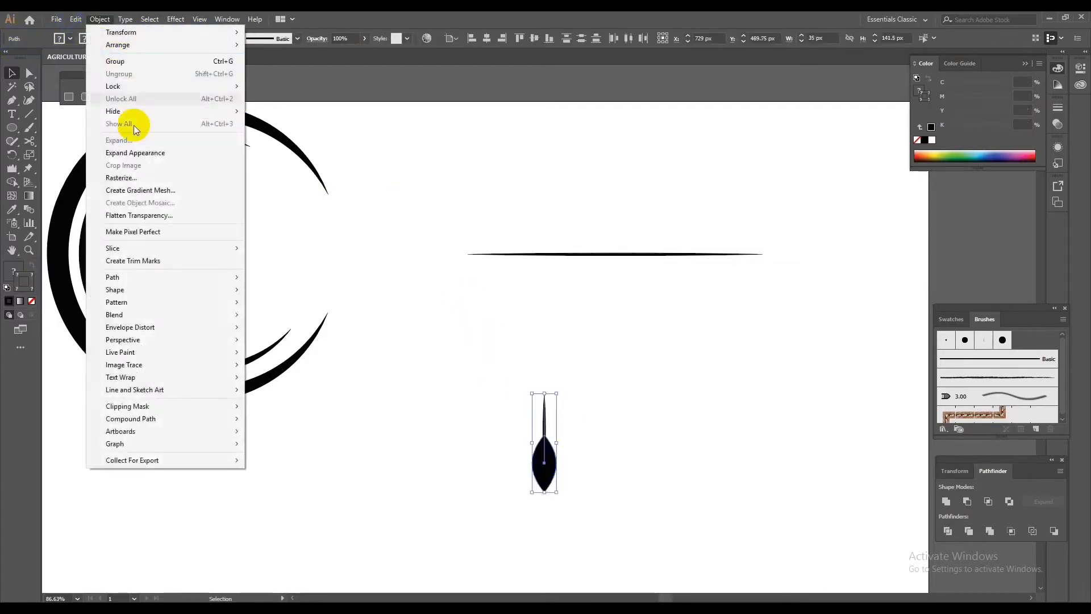
left_click(141, 151)
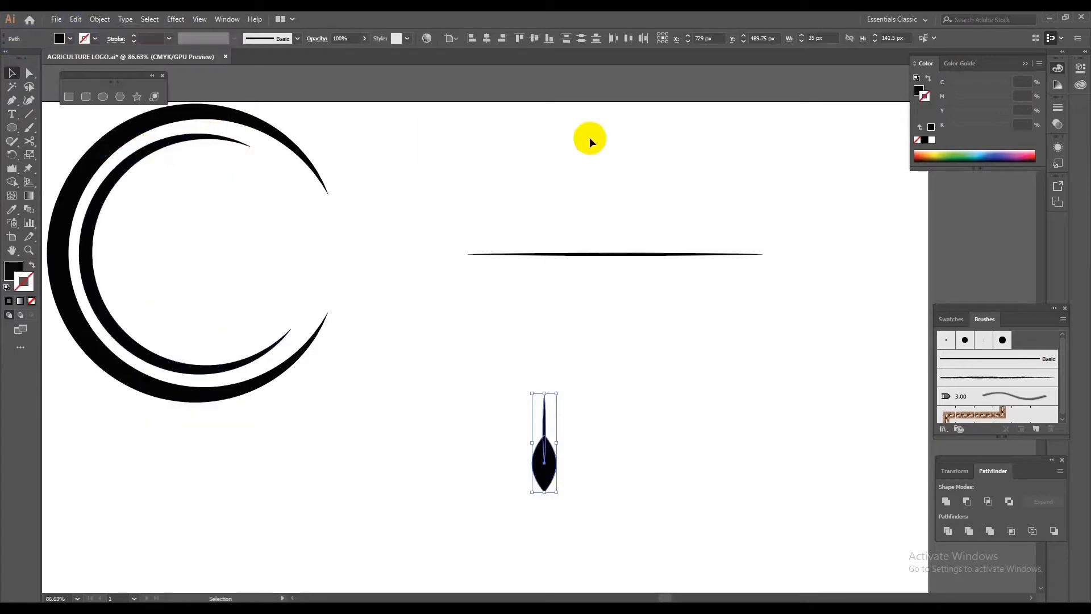
left_click(953, 506)
left_click(468, 353)
mouse_move(487, 370)
left_mouse_down()
mouse_move(542, 467)
mouse_move(590, 223)
left_mouse_up()
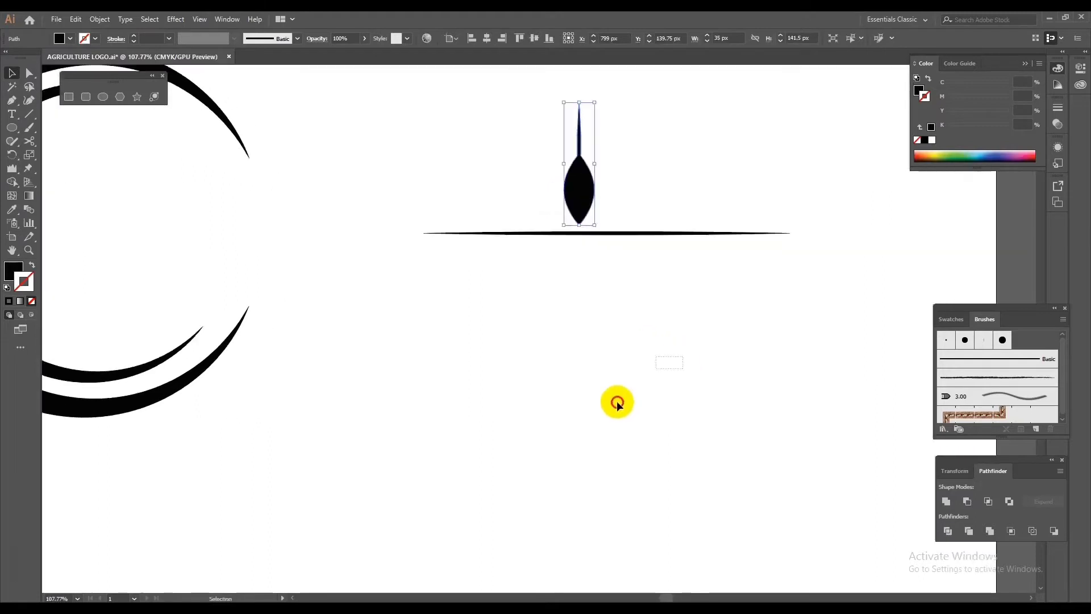
Step: Rotate the grain about 40° clockwise, scale it down and set it on the line
left_click_drag(659, 353, 545, 416)
key("v")
left_click_drag(415, 156, 505, 243)
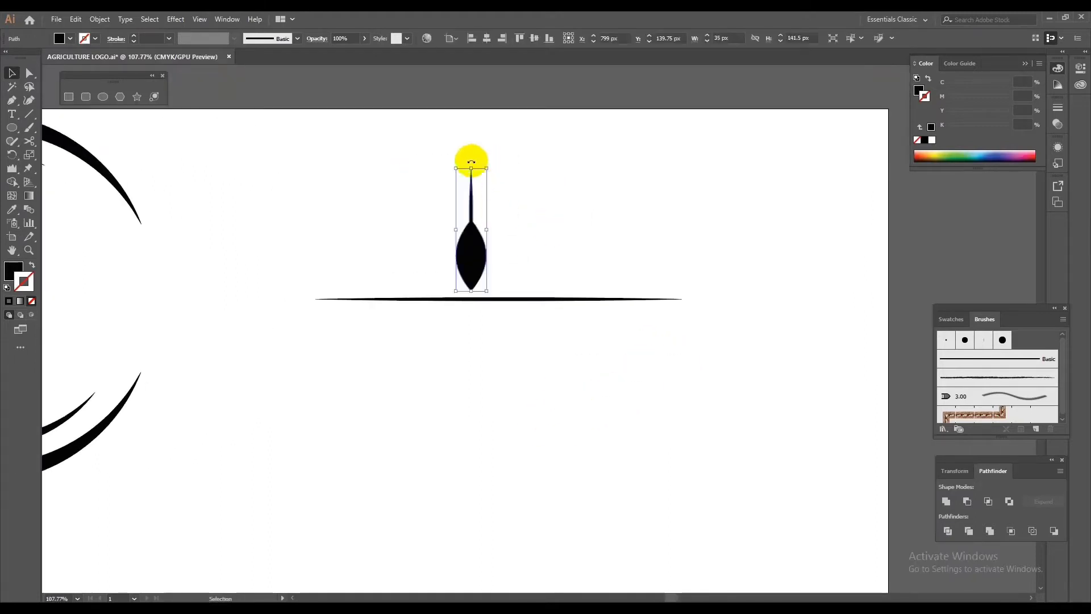
left_click_drag(470, 161, 514, 207)
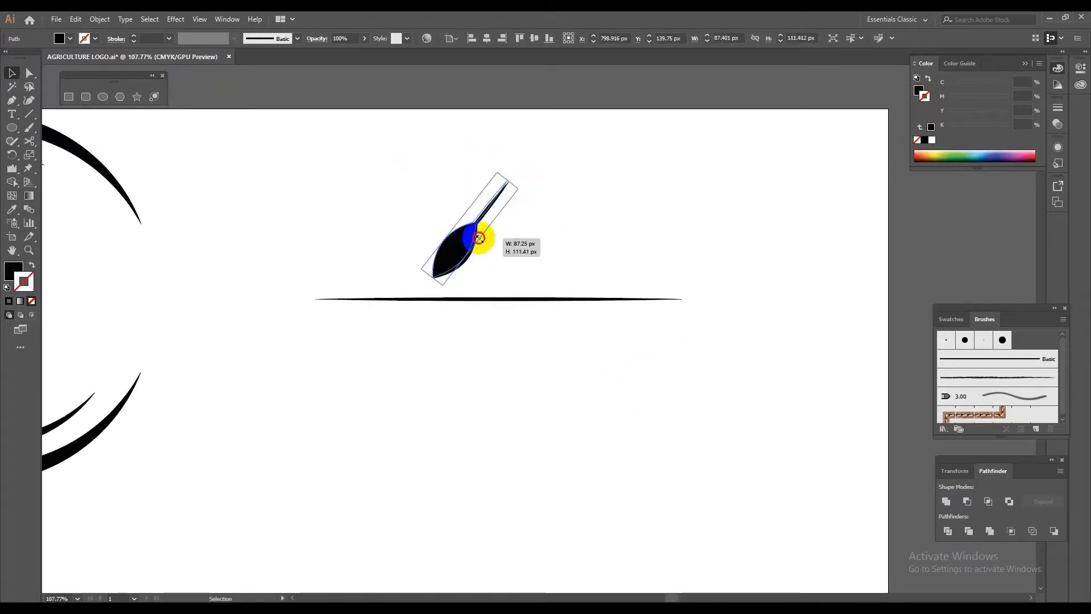
left_click_drag(486, 246, 473, 260)
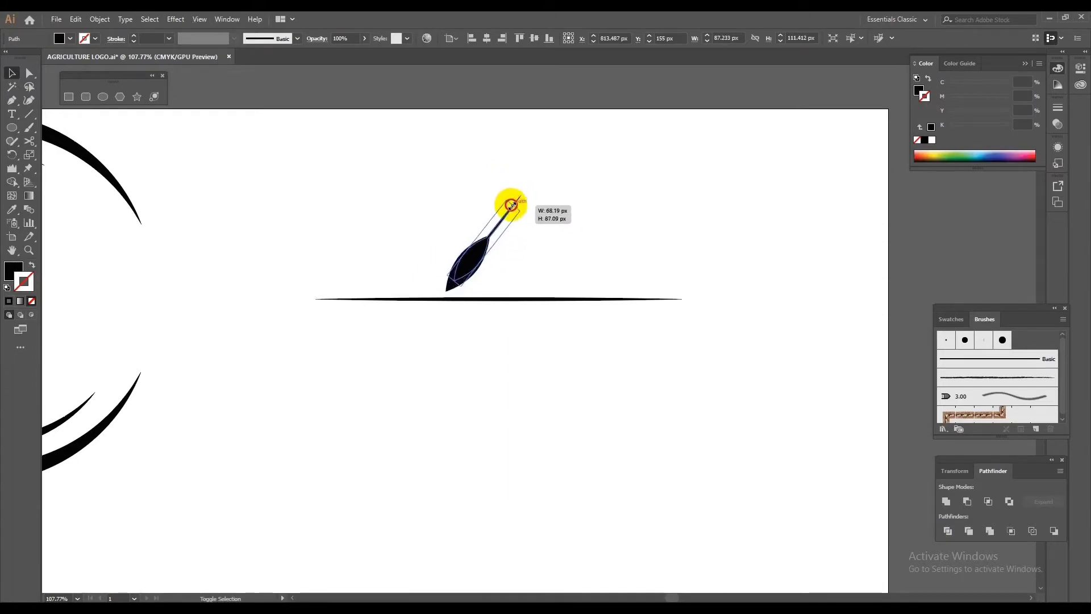
left_click_drag(521, 195, 506, 213)
mouse_move(473, 259)
left_mouse_down()
mouse_move(467, 272)
mouse_move(782, 162)
left_mouse_up()
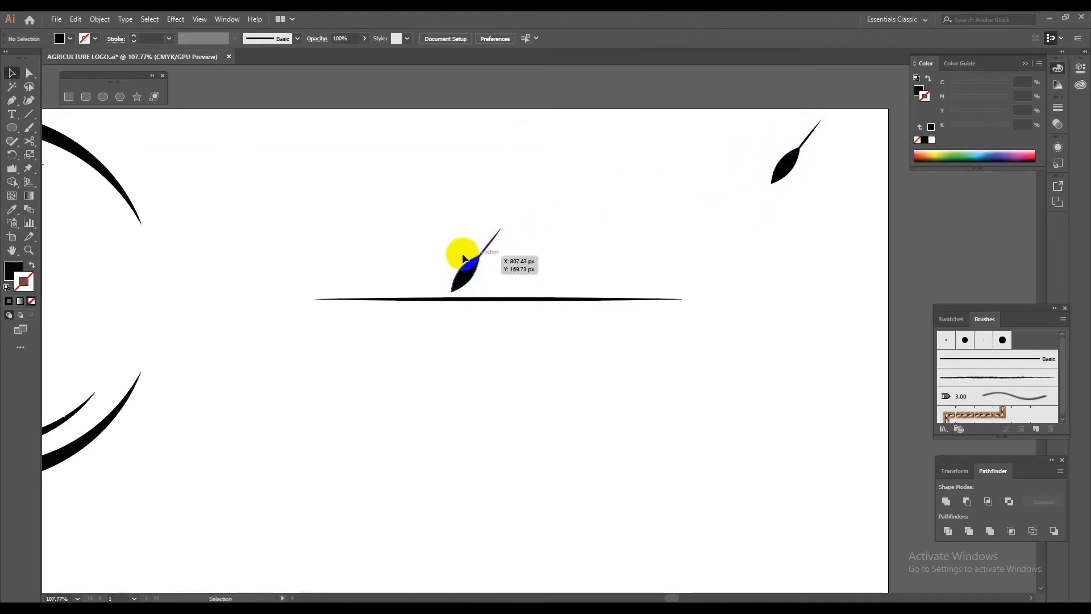
left_click(491, 245)
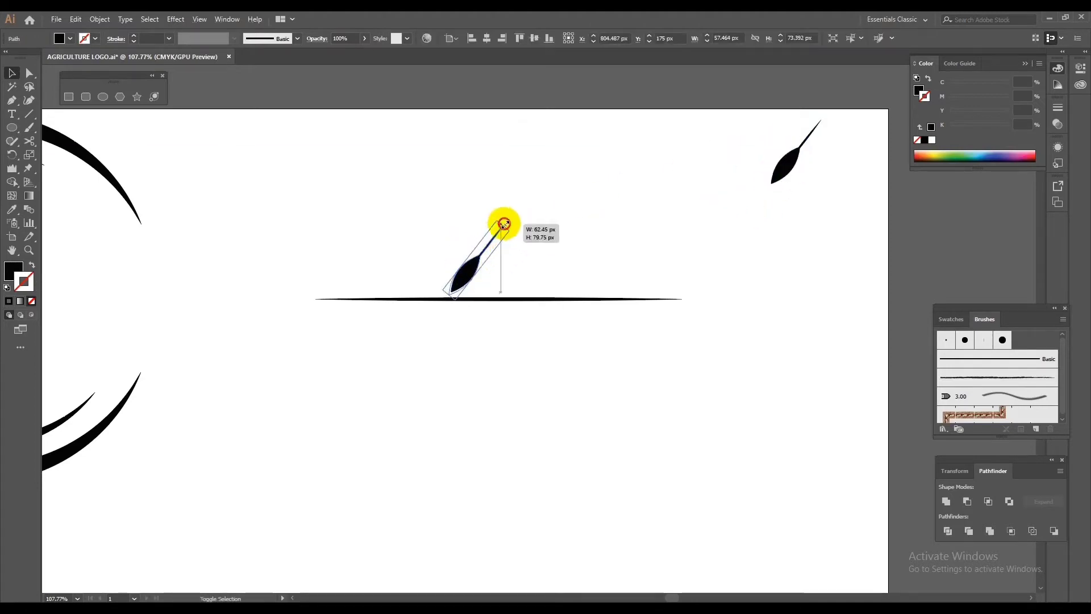
left_click(519, 229)
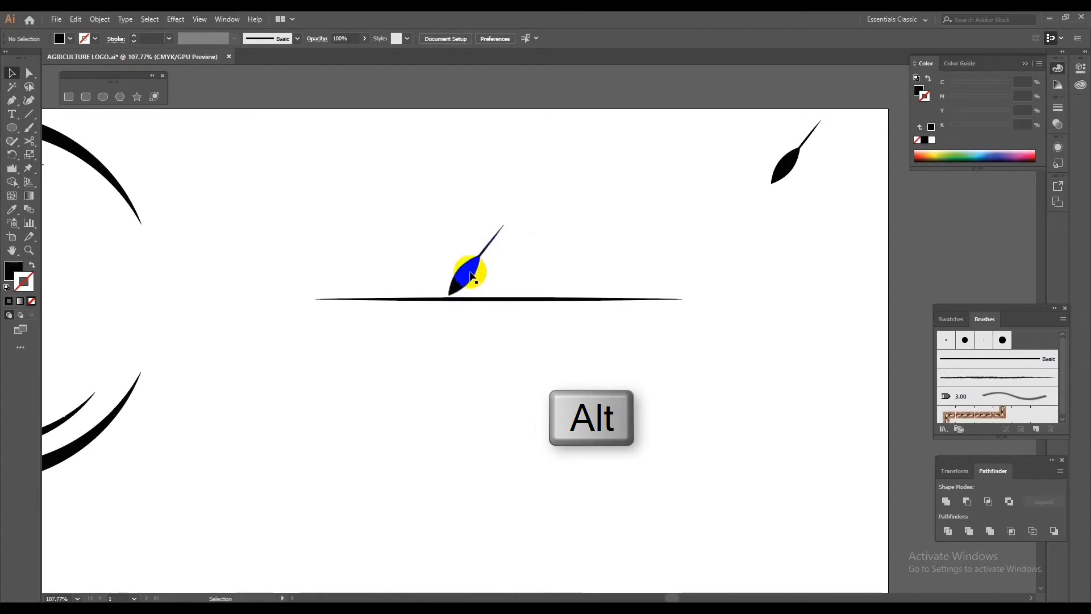
Step: Duplicate the grain at the line's right end, shrink it, and select both grains
left_click_drag(471, 276, 691, 277)
left_click(724, 297)
left_click(697, 287)
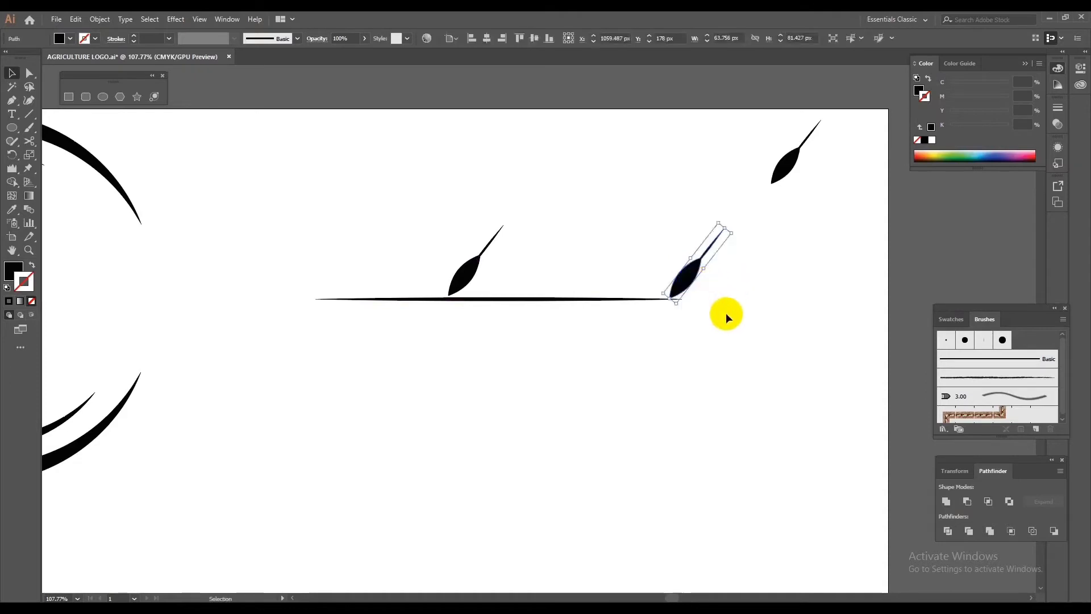
scroll(714, 215, "up", 2)
left_click_drag(727, 230, 709, 218)
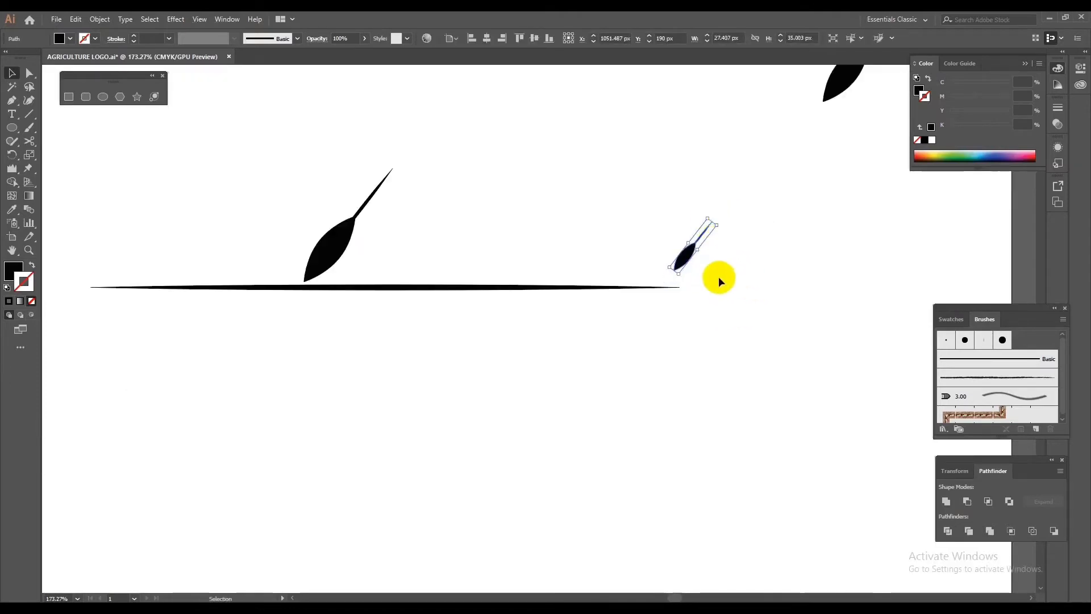
left_click(719, 280)
left_click_drag(683, 268, 680, 274)
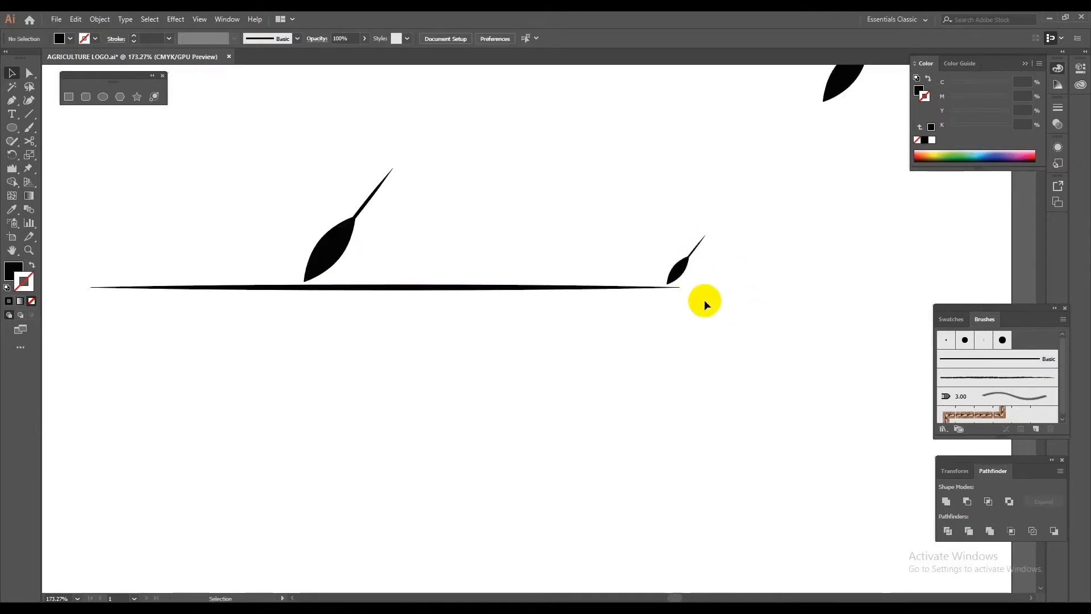
left_click_drag(316, 159, 714, 273)
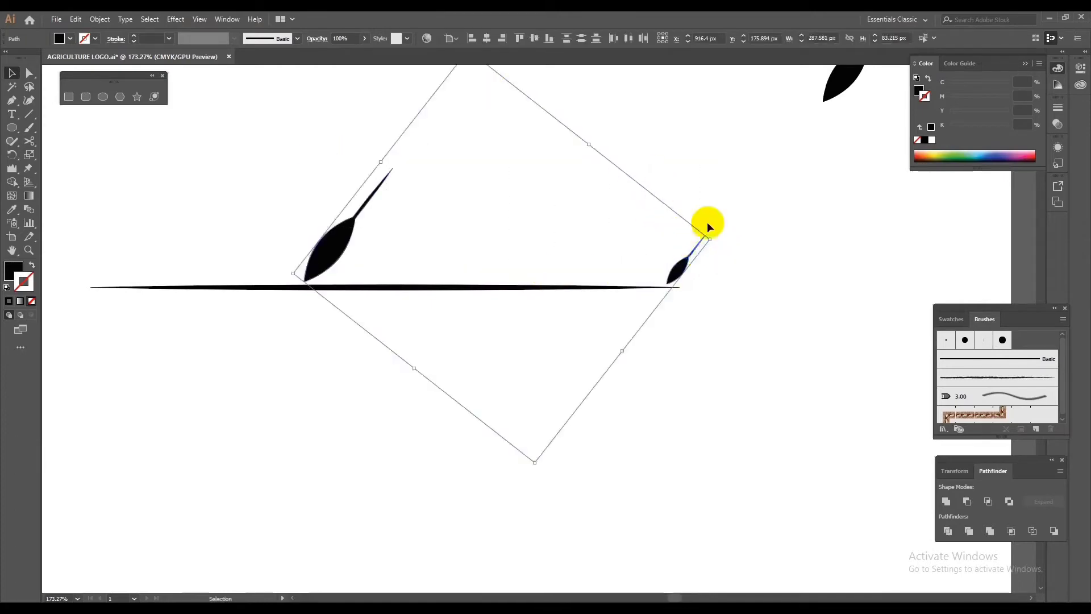
scroll(713, 296, "down", 2)
Step: Make a blend between the two wheat grains
scroll(670, 361, "down", 2)
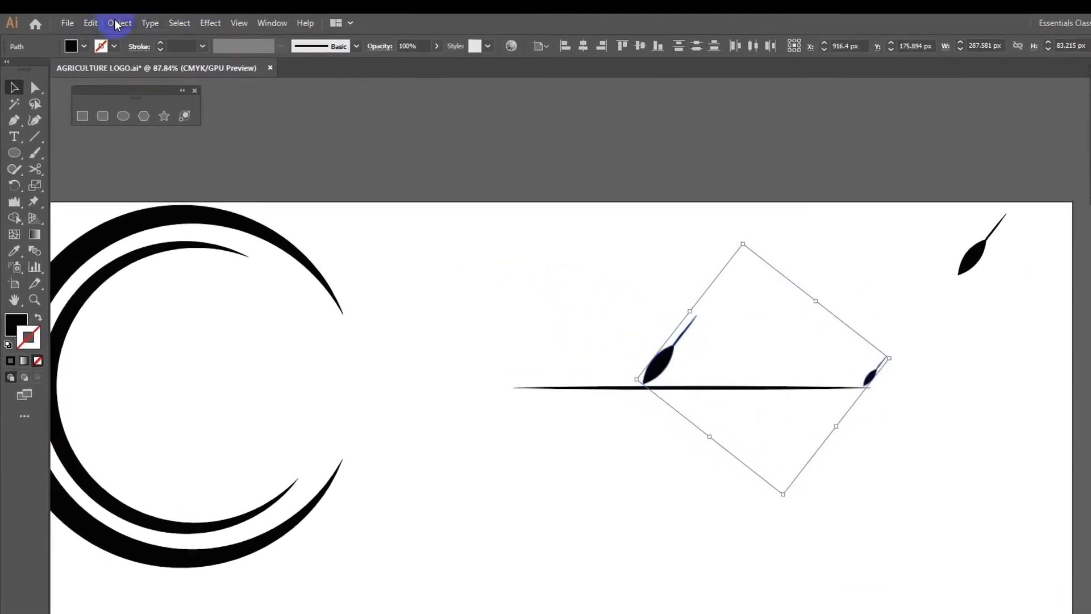
left_click(117, 23)
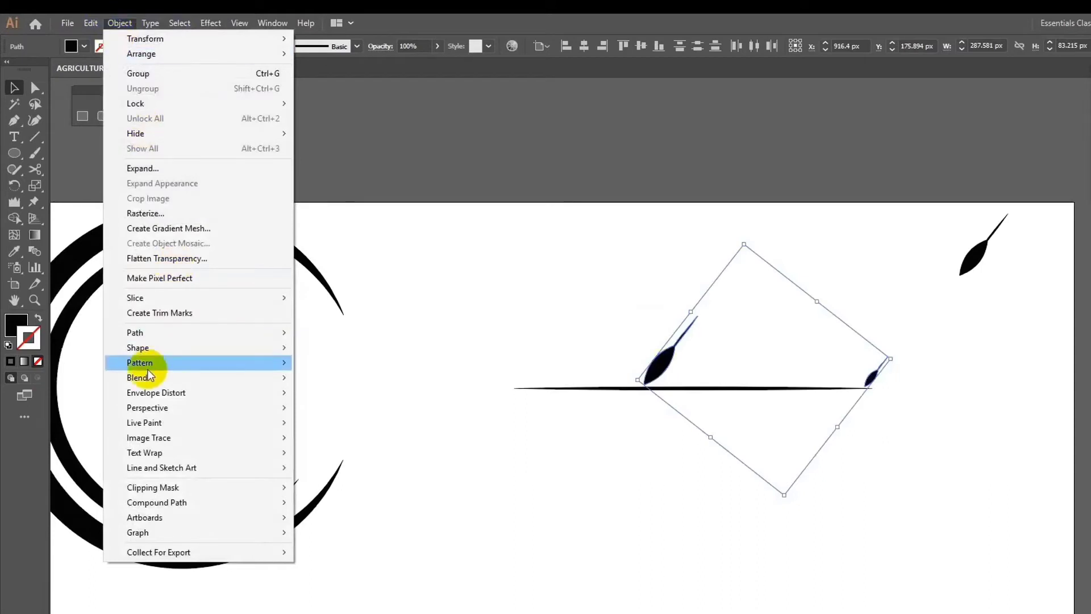
mouse_move(137, 378)
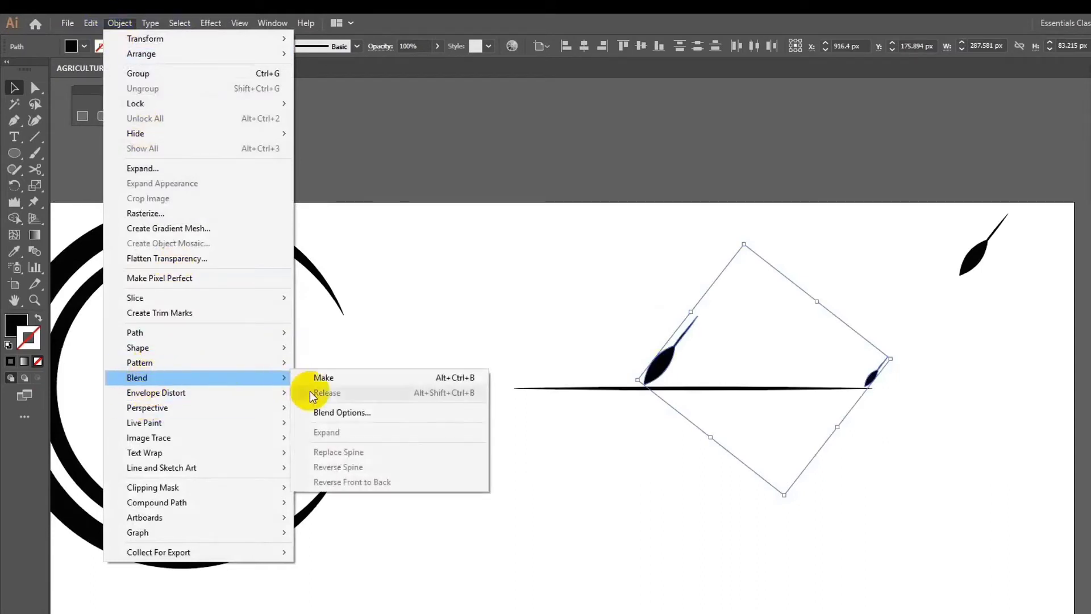
left_click(334, 377)
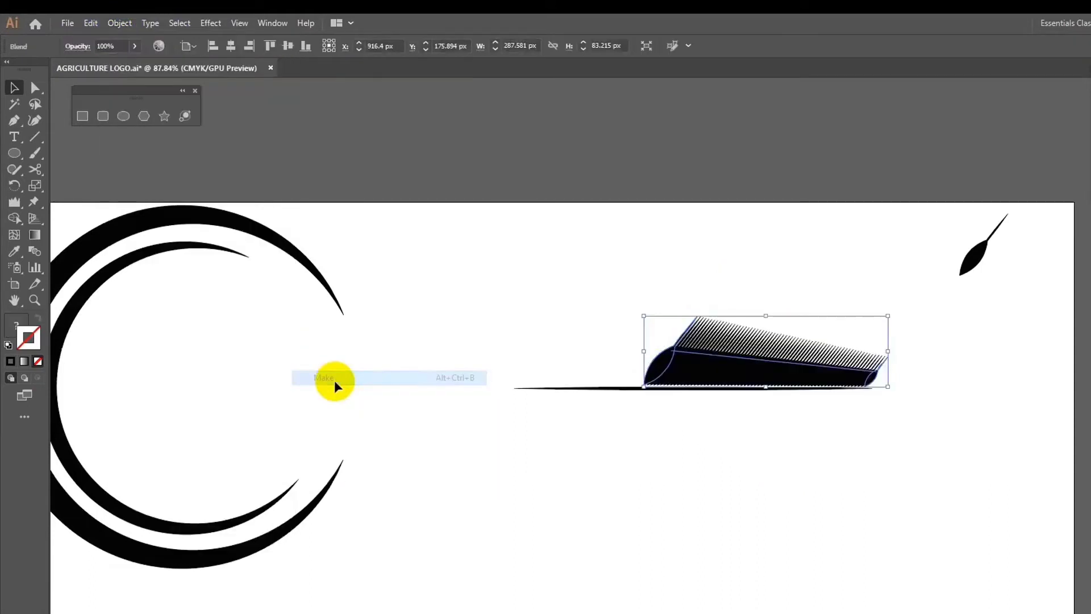
Step: Set the blend spacing to 8 specified steps with preview on
left_click(120, 22)
mouse_move(136, 377)
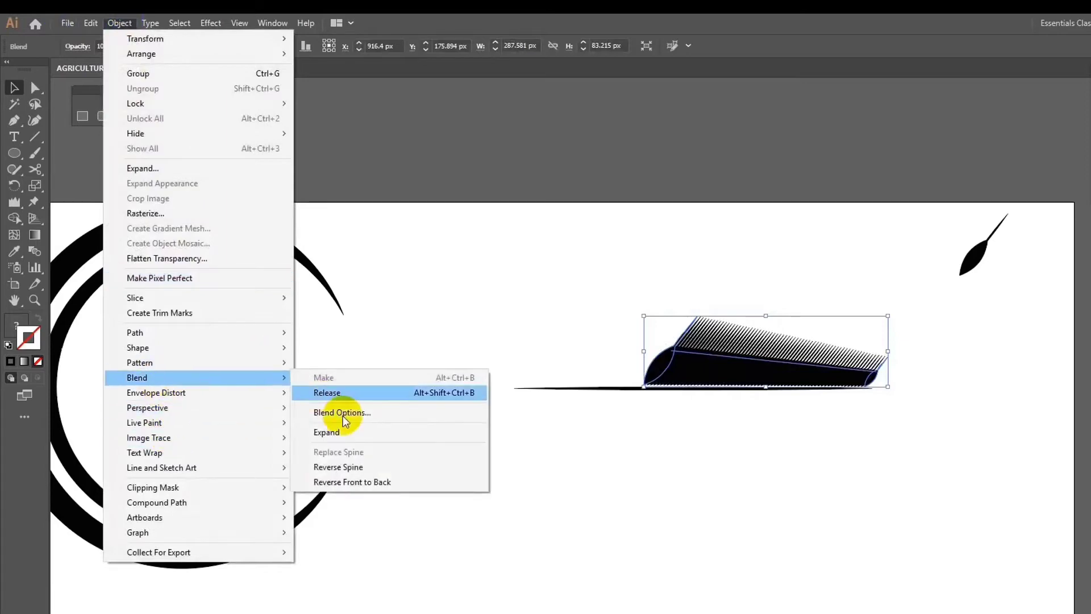
left_click(343, 414)
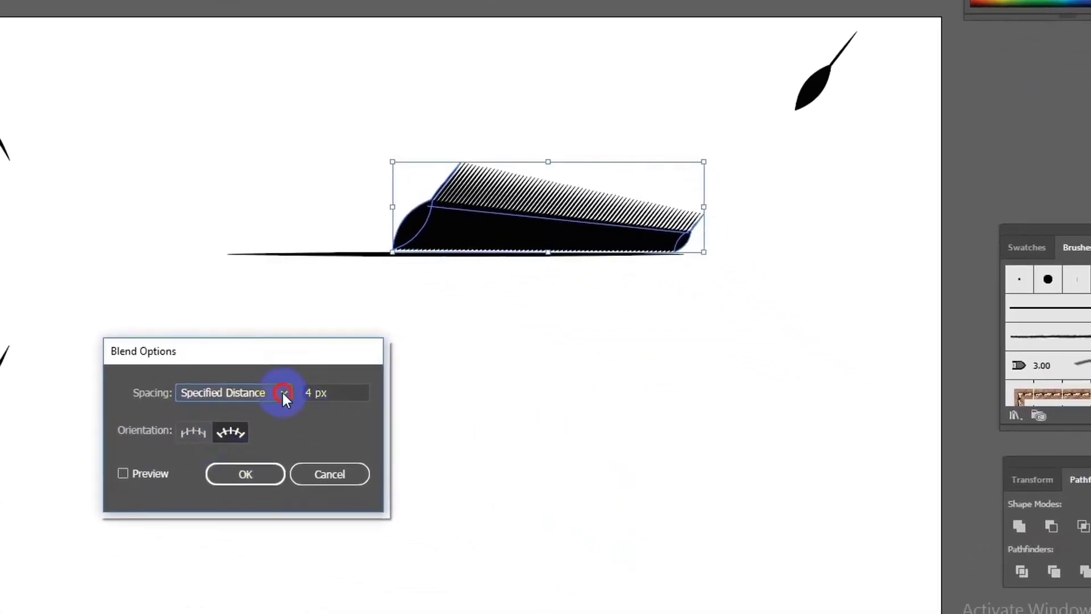
left_click(603, 430)
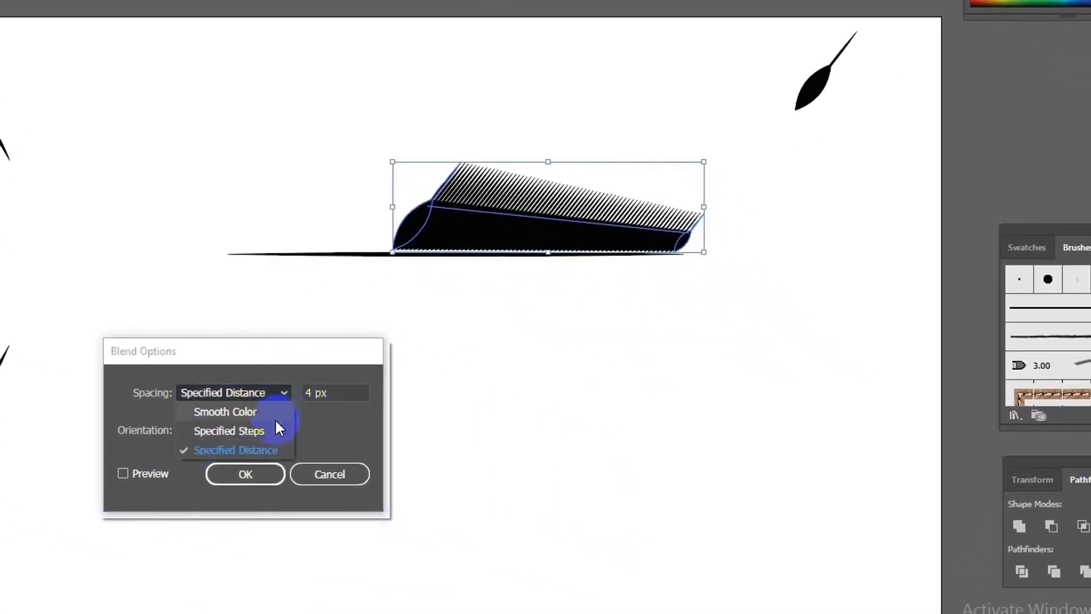
left_click(260, 430)
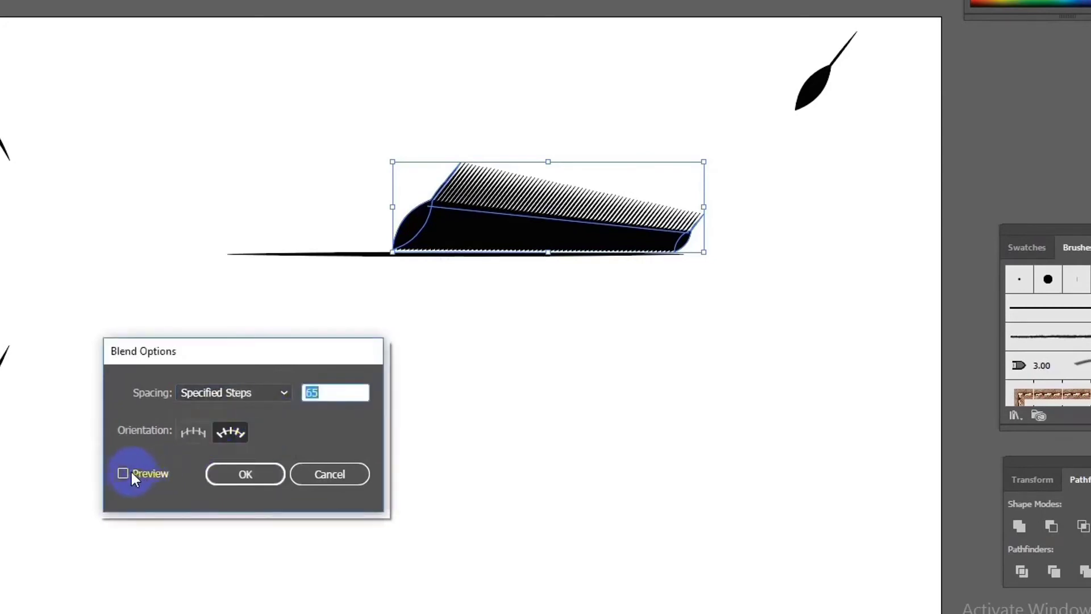
left_click(332, 385)
type("8")
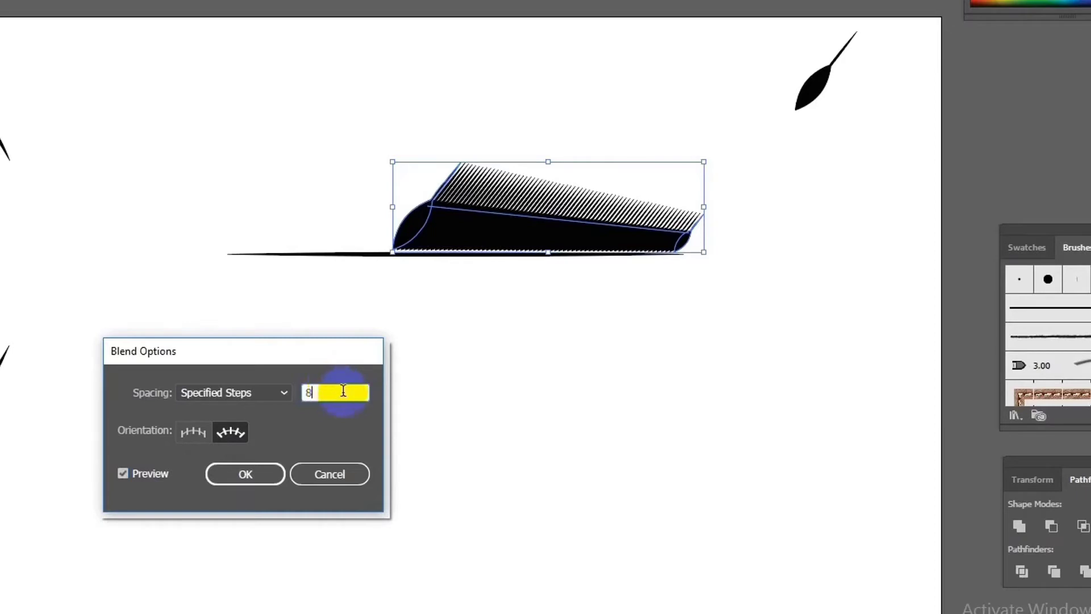
left_click(117, 476)
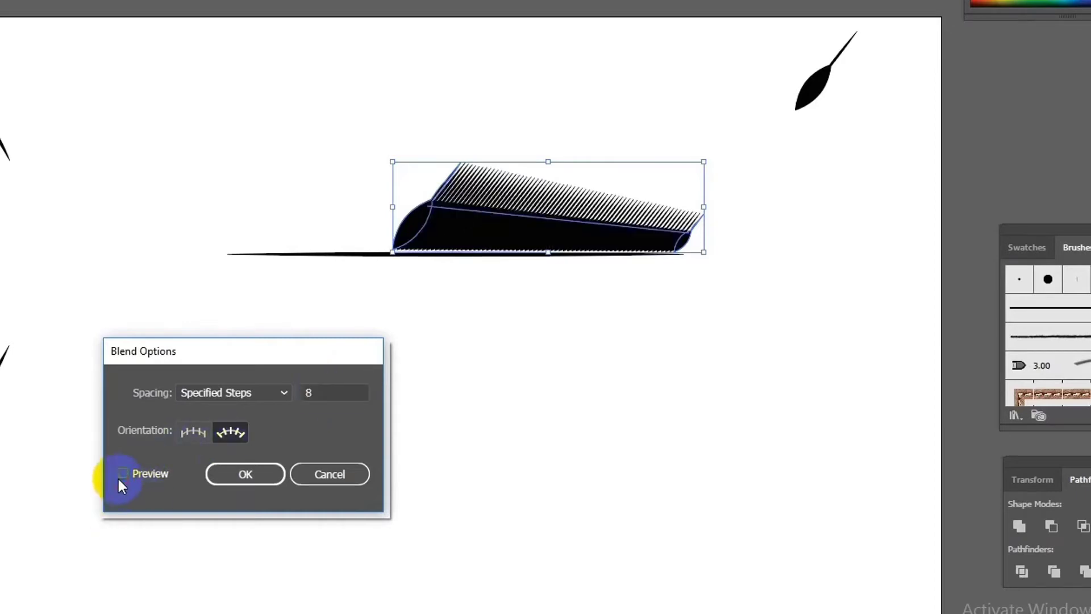
left_click(248, 476)
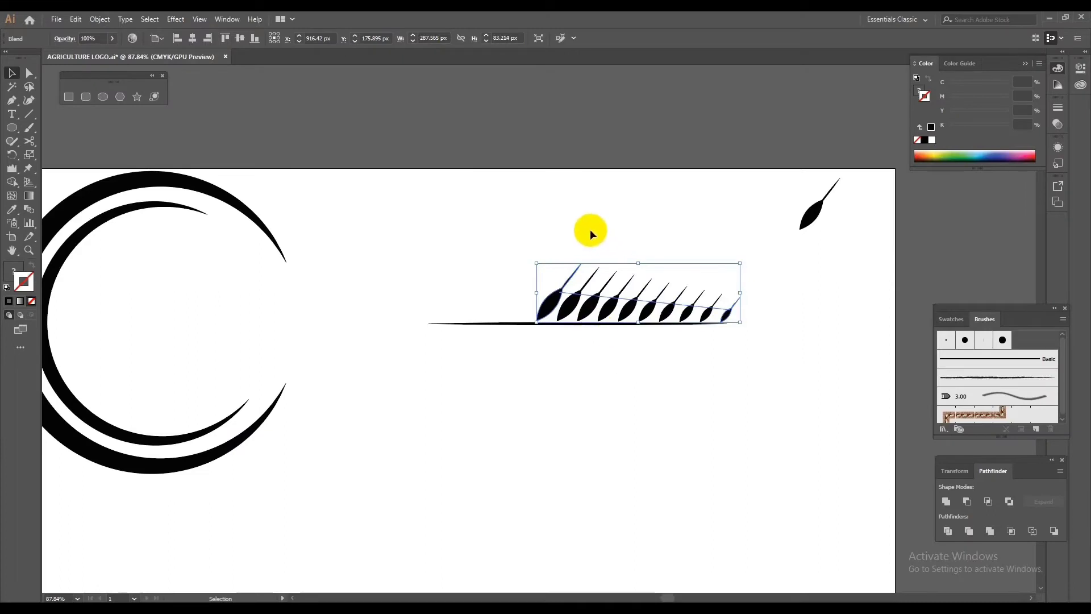
Step: Expand the grain blend into separate leaves
right_click(590, 230)
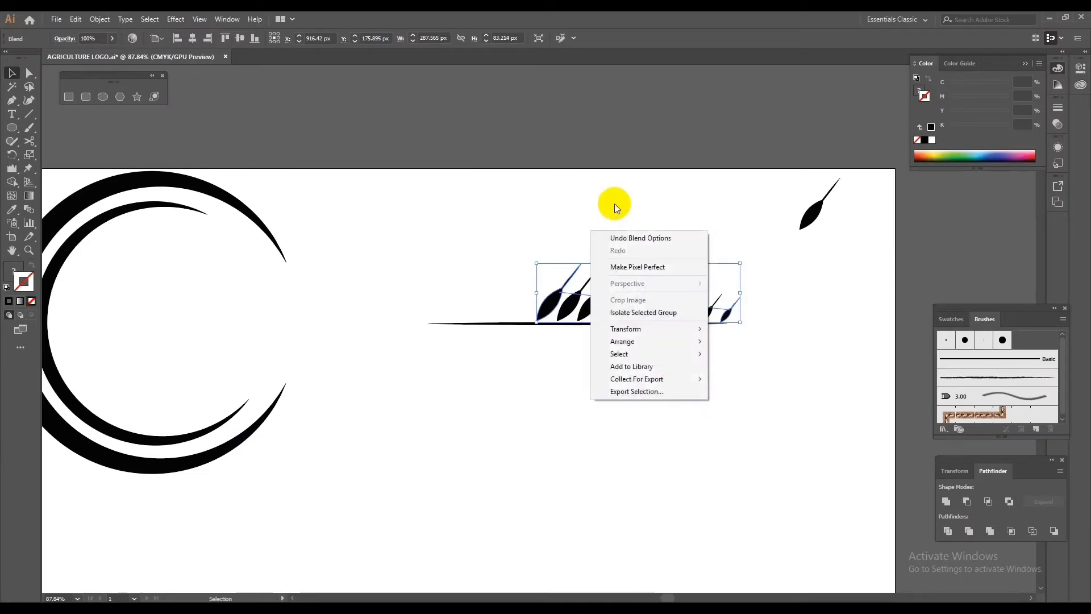
left_click(100, 20)
left_click(136, 141)
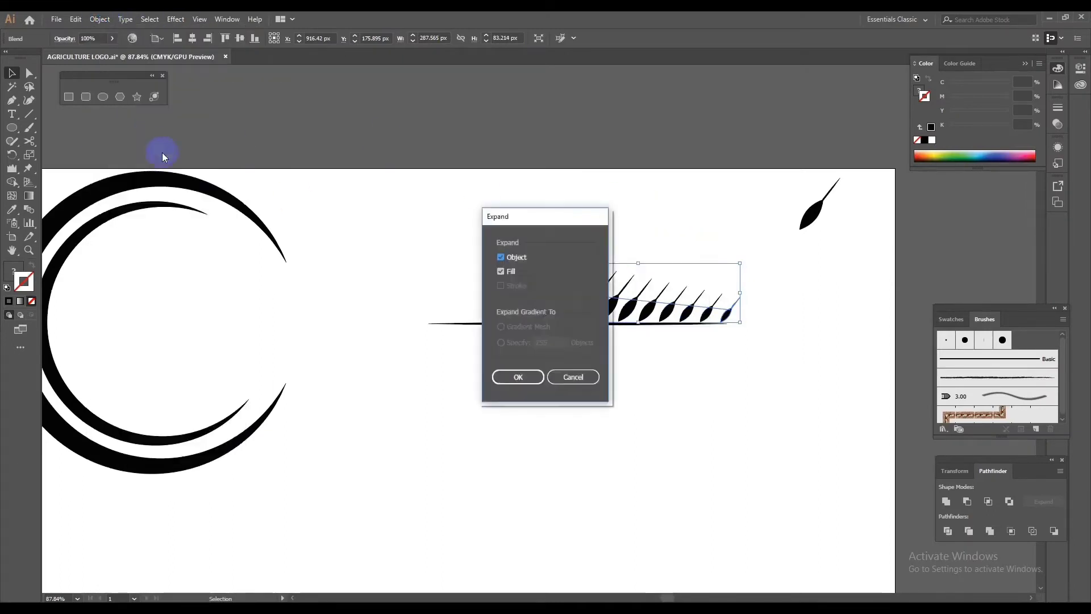
left_click(512, 377)
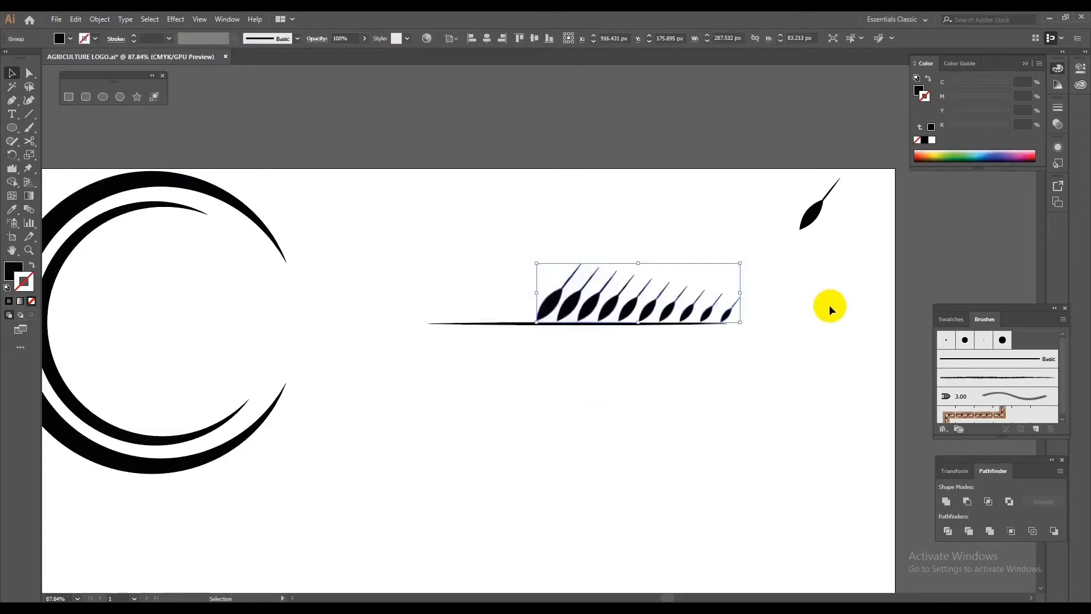
Step: Make a horizontally reflected copy of the leaf row and nudge it just below the stem
right_click(786, 302)
mouse_move(819, 412)
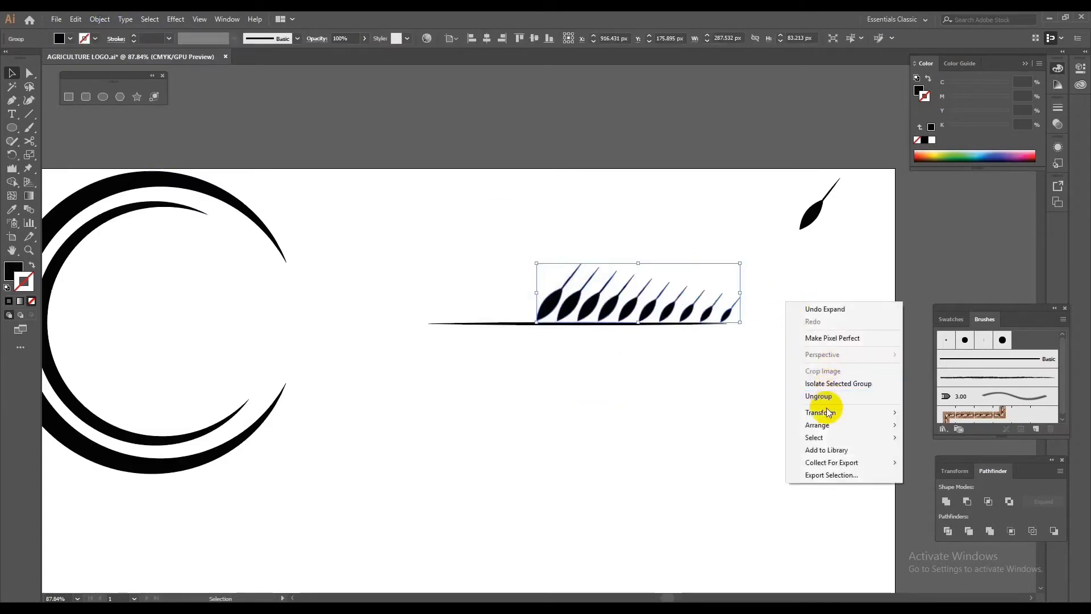
left_click(946, 454)
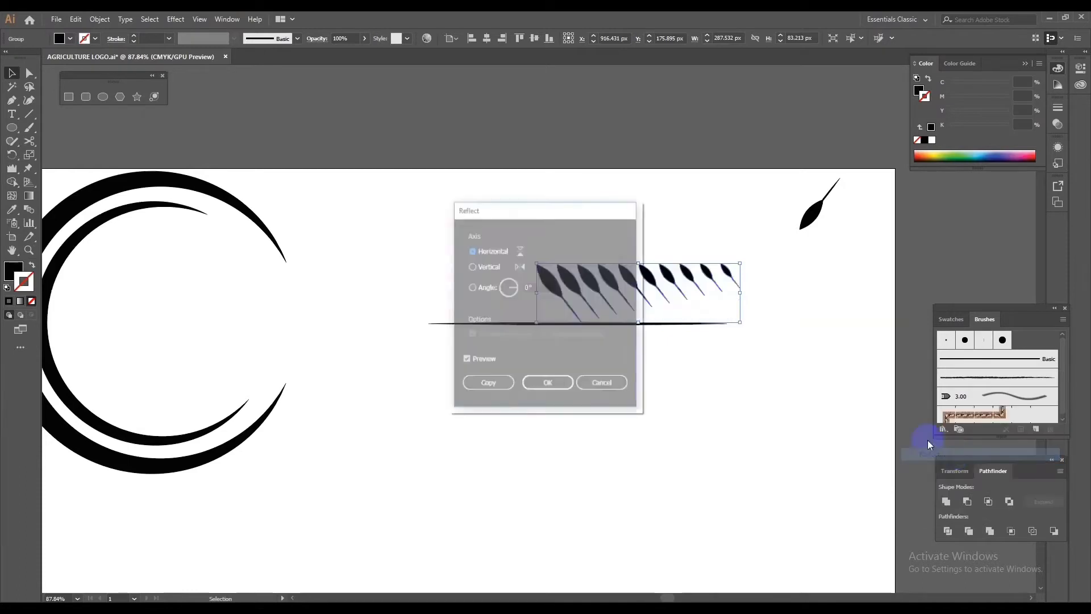
left_click(491, 386)
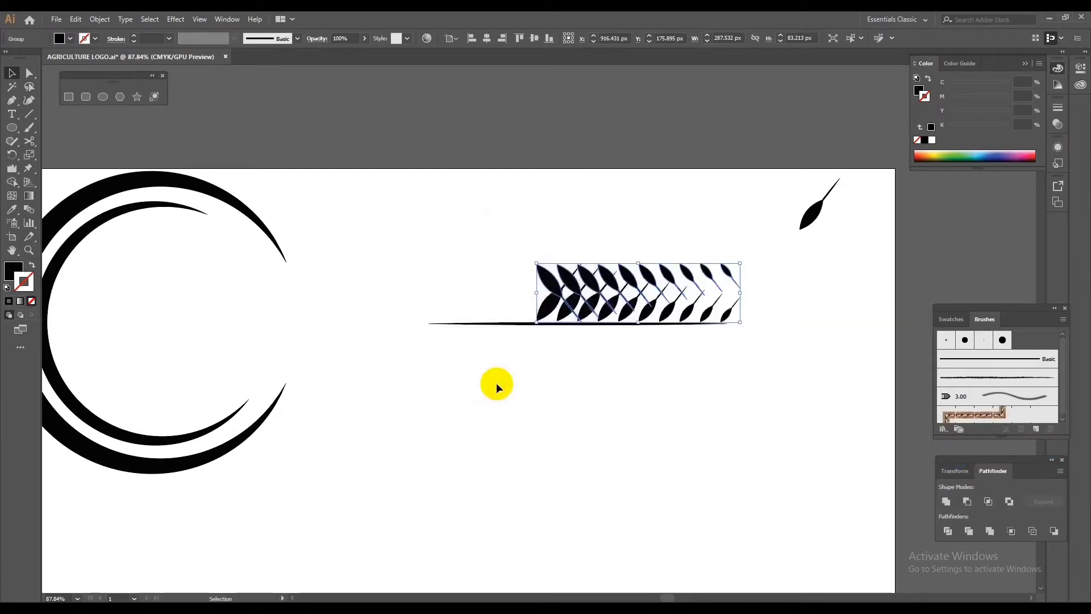
key("Down")
key("Down")
key("Down")
key("Down")
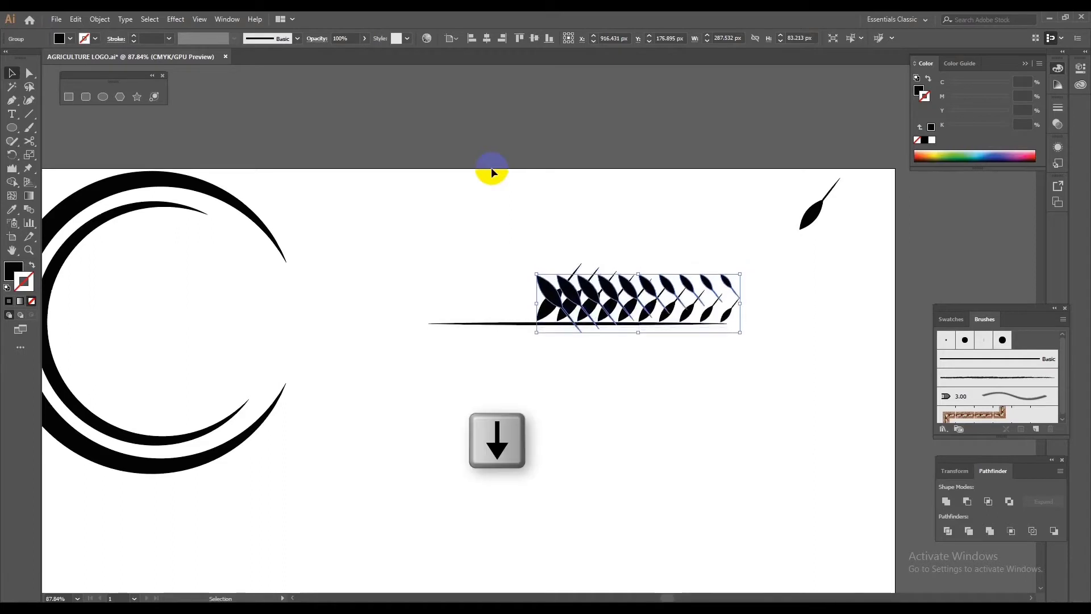
key("Down")
key("Down")
key("Down")
key("Down")
key("Down")
key("Down")
key("Down")
key("Down")
key("Down")
key("Down")
key("Down")
key("Down")
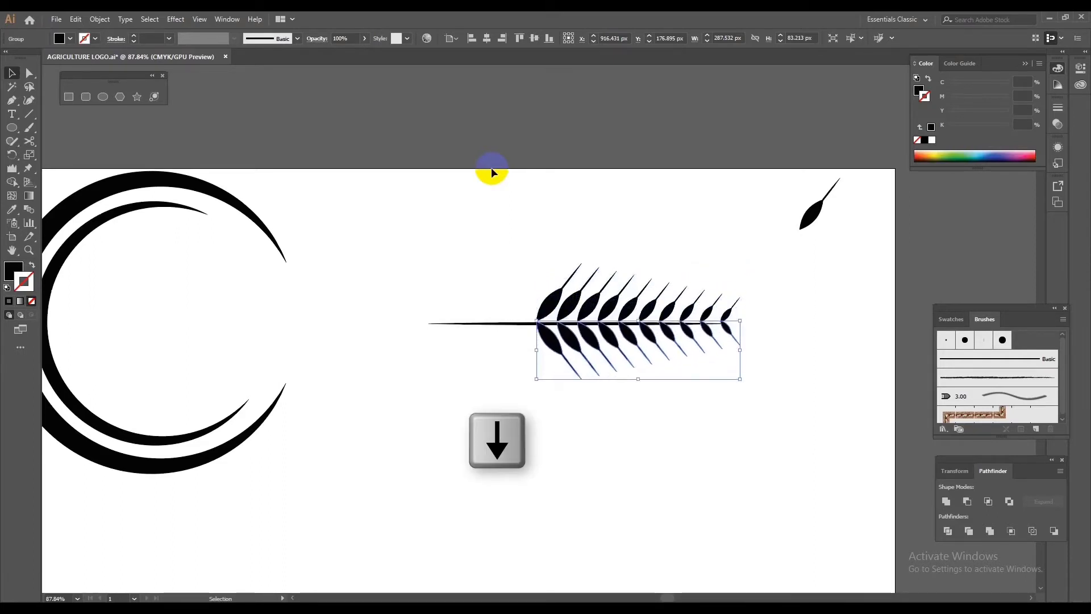
key("Down")
key("Down")
key("Down")
key("Left")
key("Left")
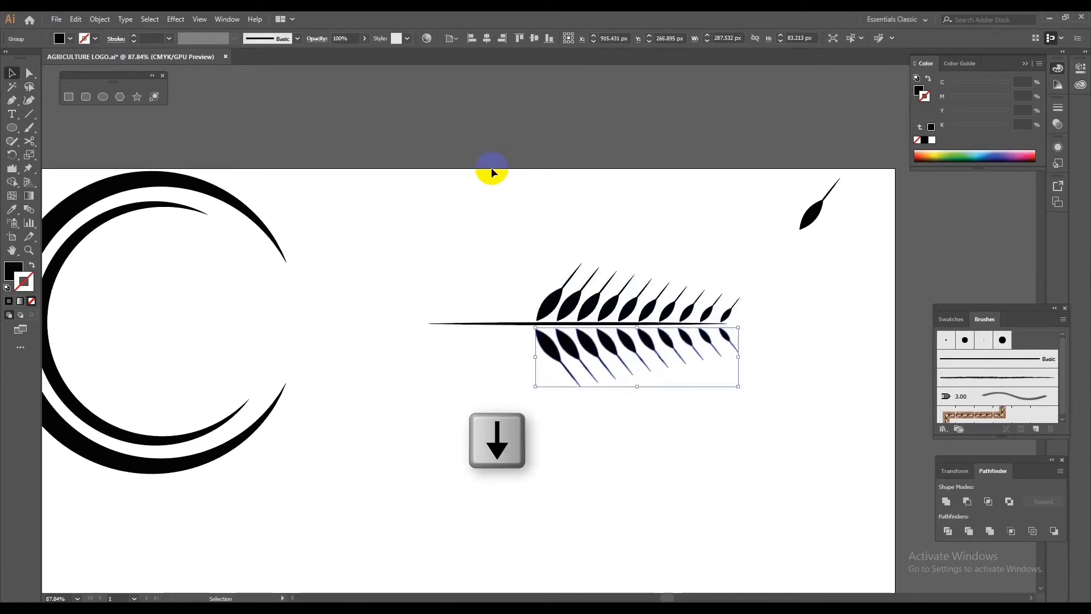
key("Up")
key("Up")
key("Up")
key("Left")
key("Left")
key("Up")
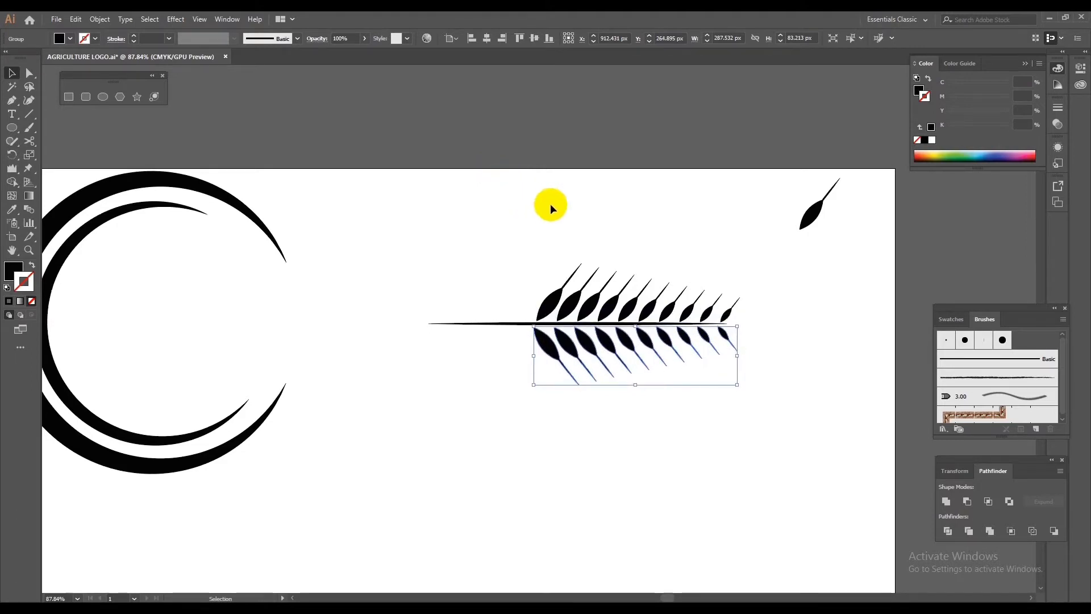
Step: Turn the loose grain horizontal onto the stem's right tip, then select the whole wheat ear
left_click_drag(491, 168, 598, 204)
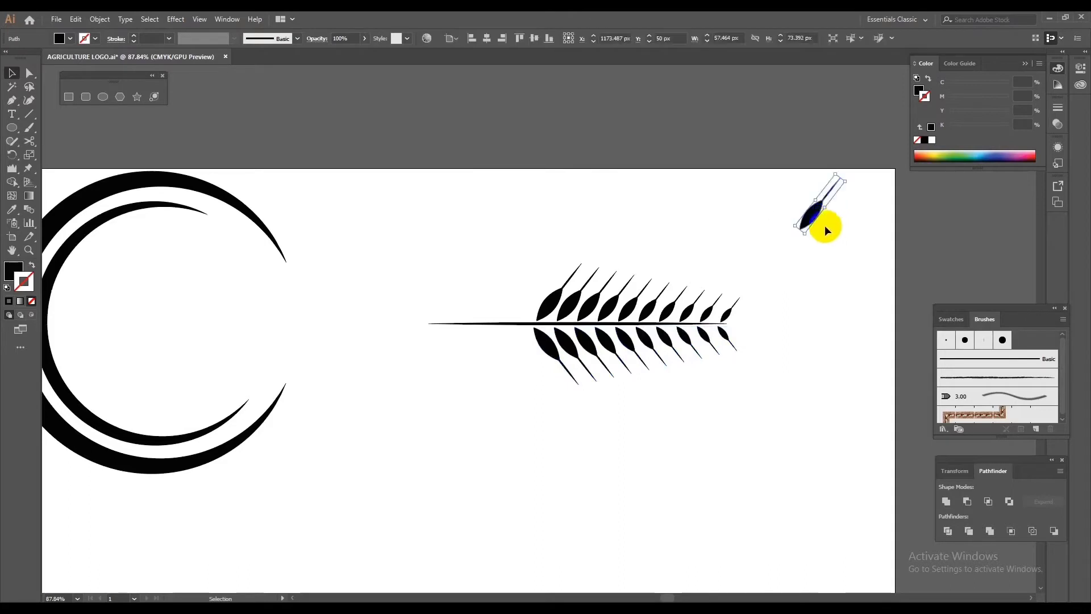
left_click_drag(819, 219, 799, 305)
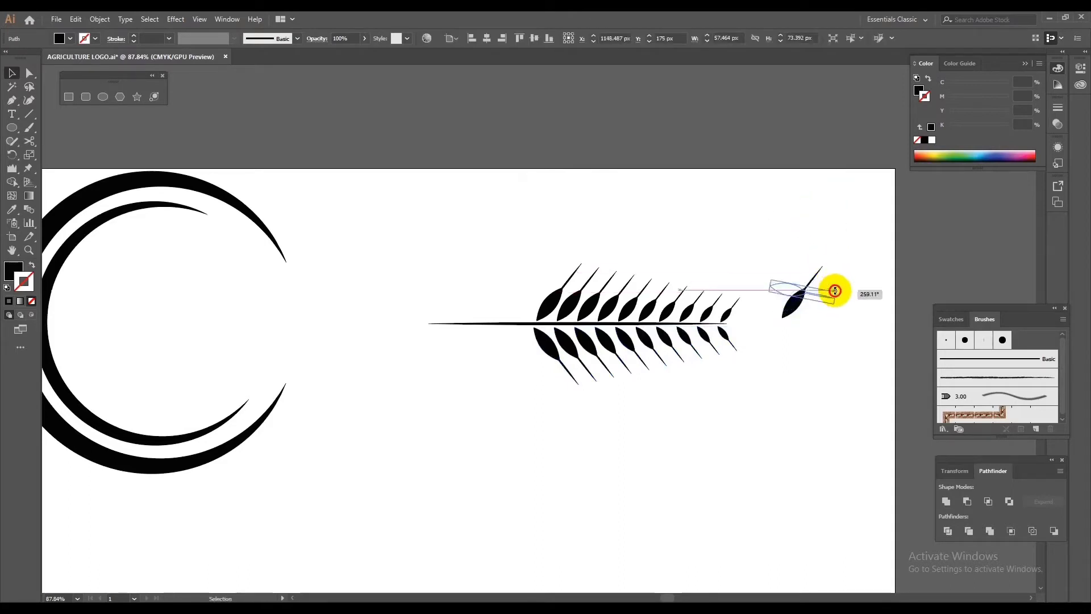
mouse_move(817, 257)
left_mouse_down()
mouse_move(833, 288)
mouse_move(746, 324)
left_mouse_up()
left_click(812, 228)
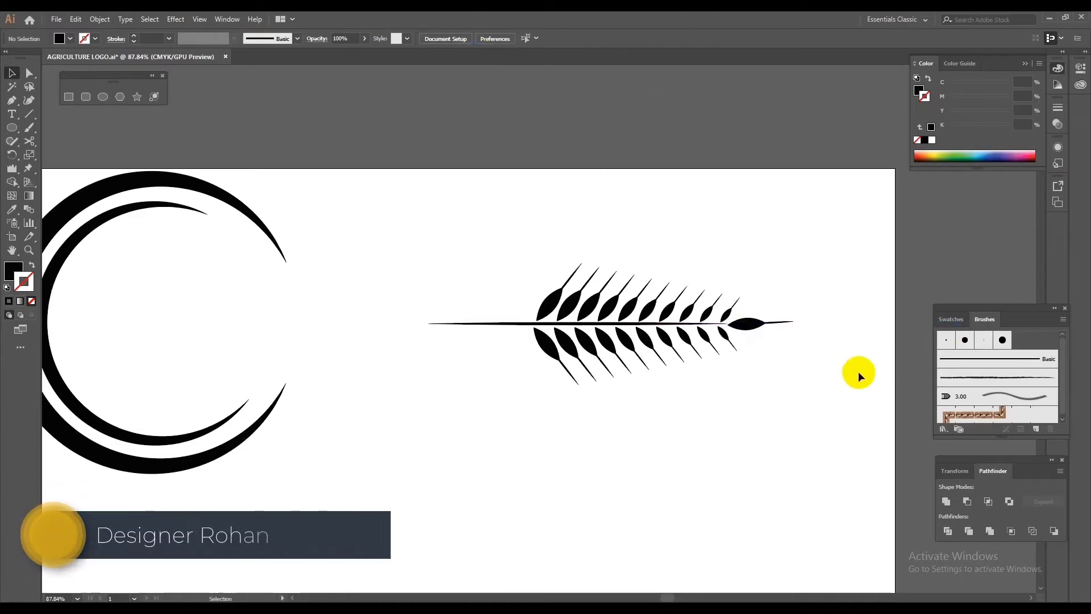
left_click_drag(411, 245, 725, 375)
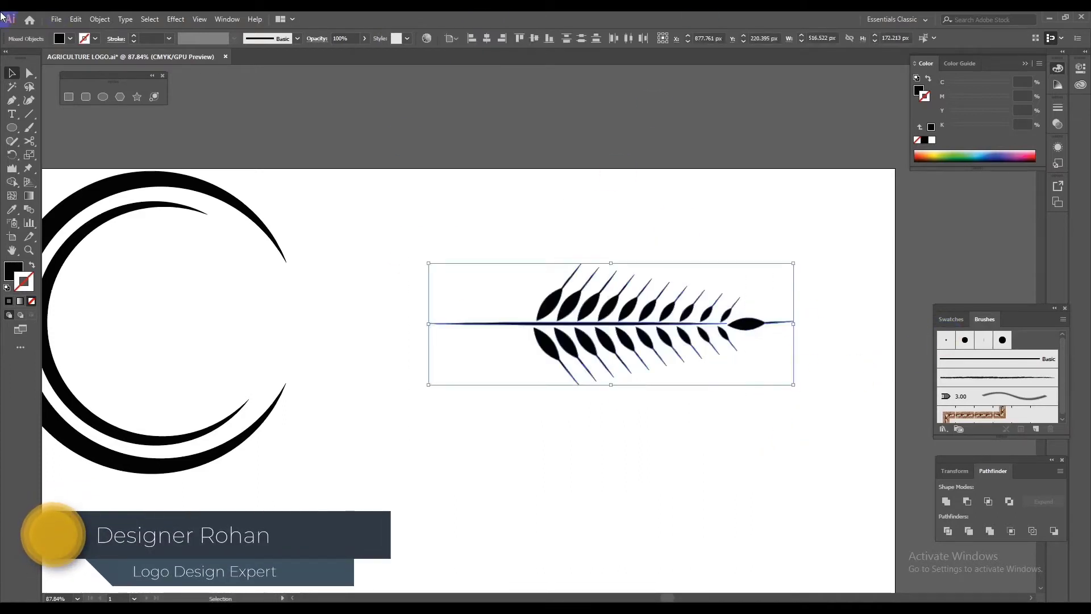
Step: Unite the wheat ear, save it as a new Art Brush, and move it to the artboard top
left_click(947, 502)
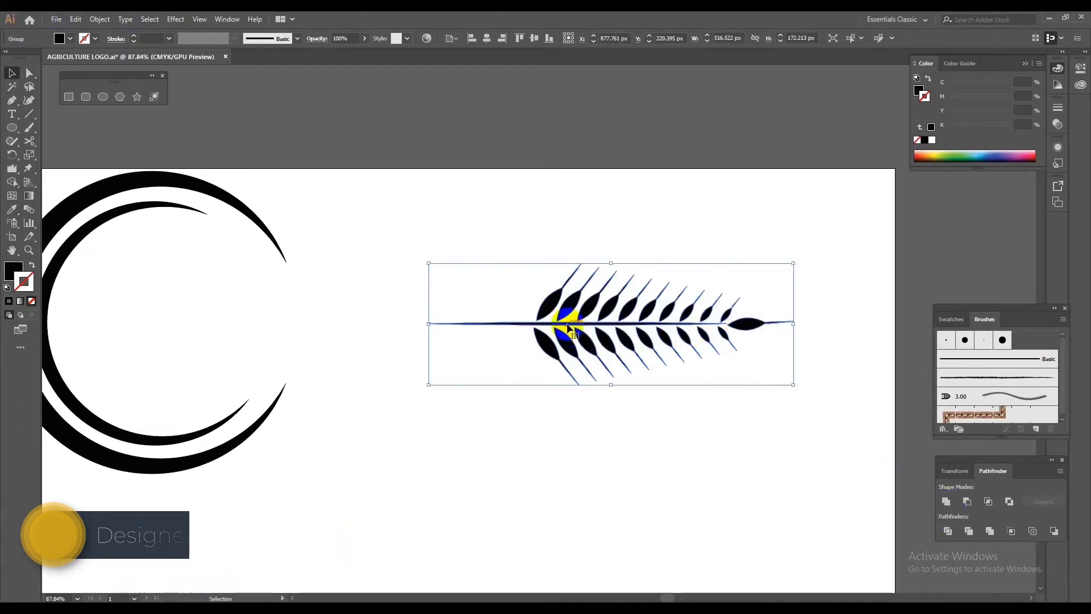
left_click_drag(569, 328, 851, 401)
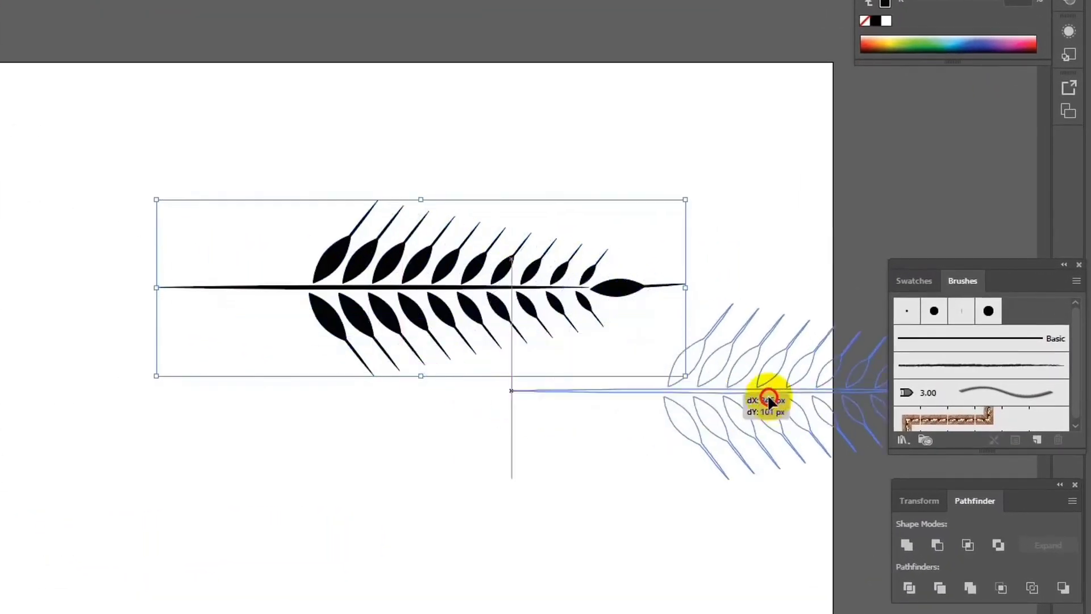
mouse_move(769, 399)
left_mouse_down()
mouse_move(933, 376)
mouse_move(938, 366)
left_mouse_up()
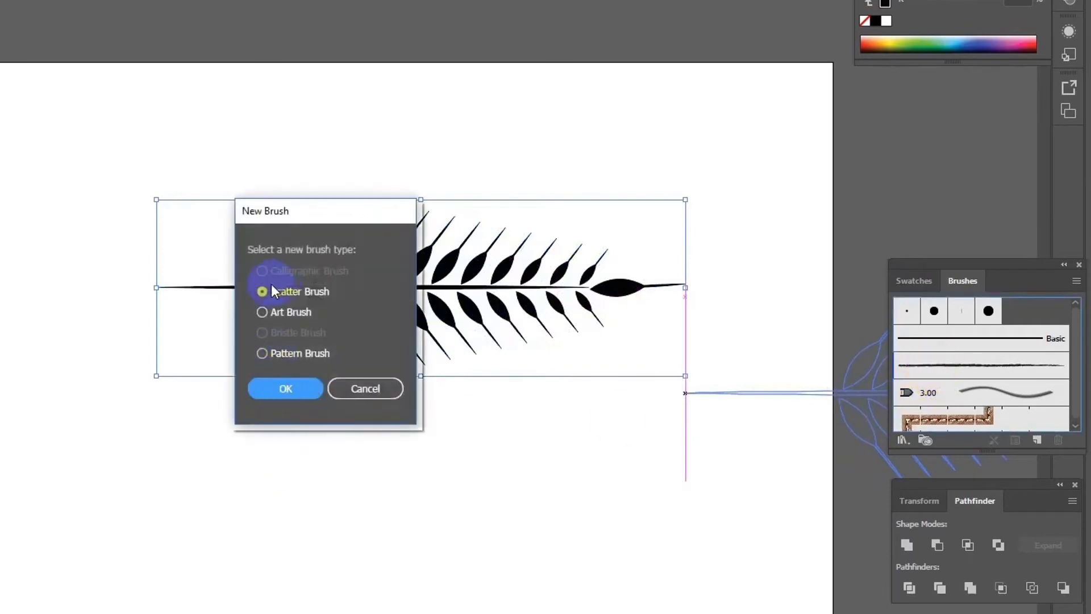
left_click(262, 312)
left_click(290, 389)
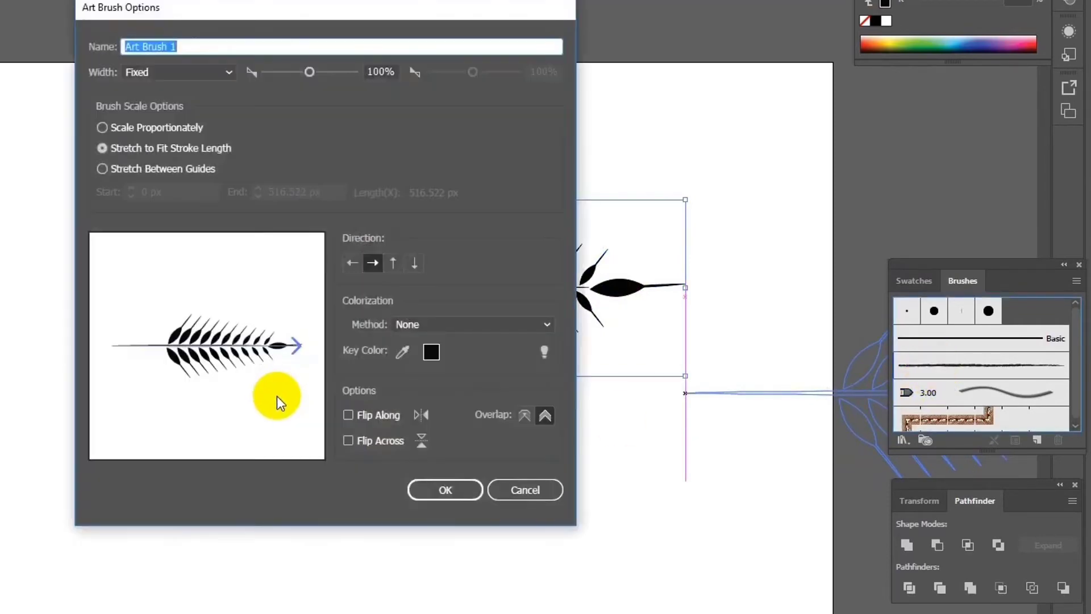
left_click(425, 490)
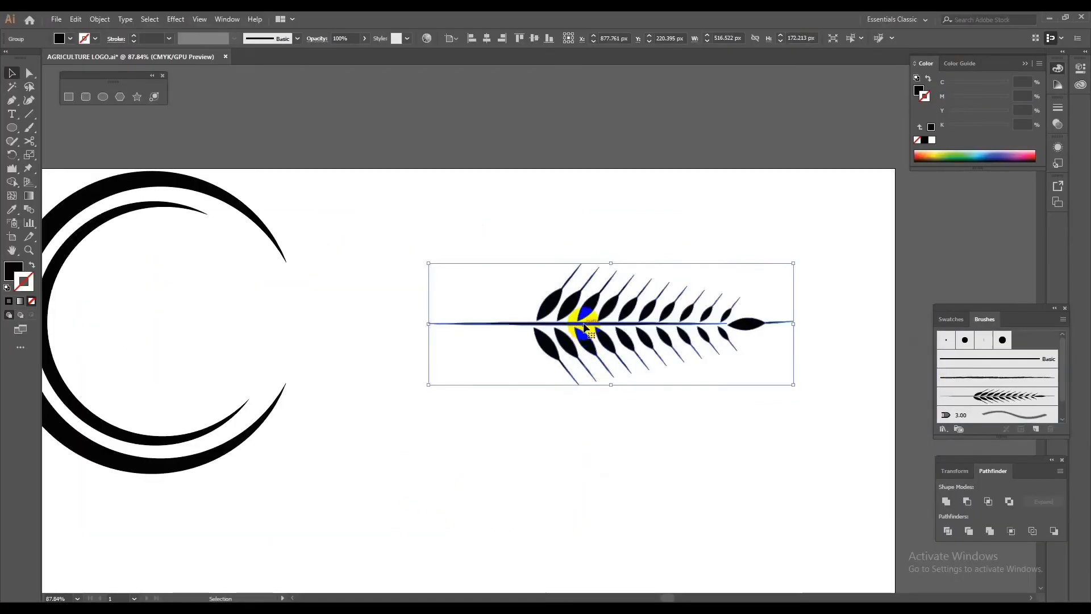
left_click_drag(585, 327, 637, 235)
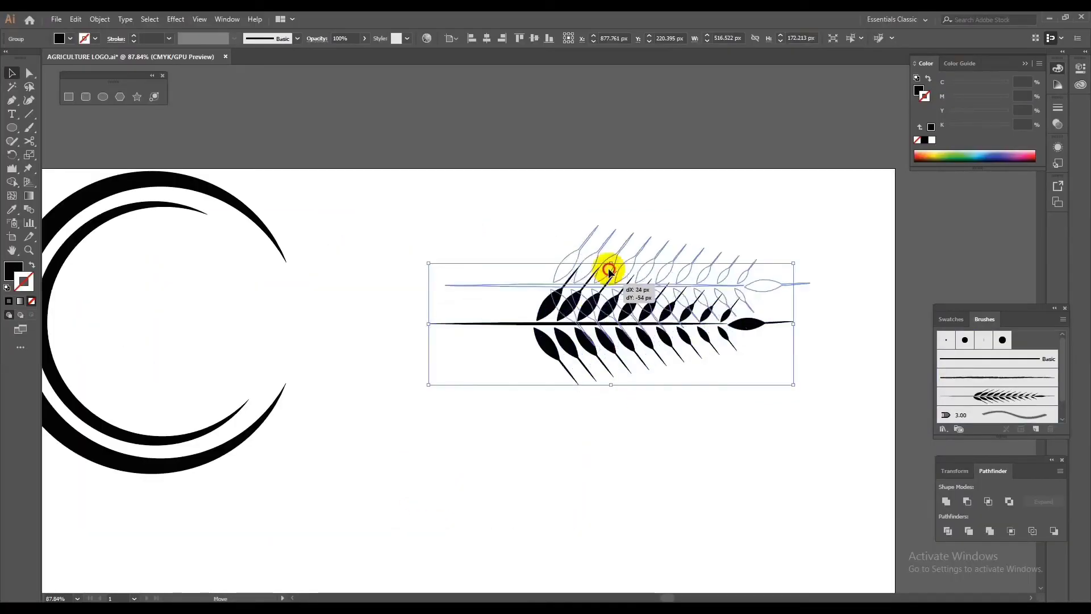
Step: Draw an unfilled, black-outlined circle inside the crescents
left_click(704, 430)
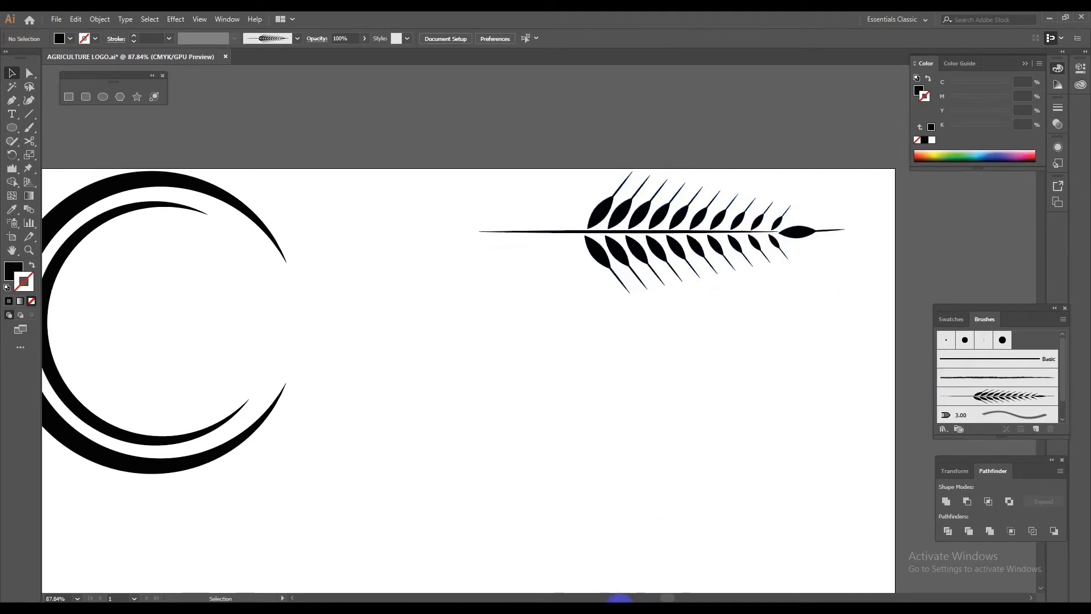
scroll(712, 441, "down", 1)
scroll(687, 433, "down", 1)
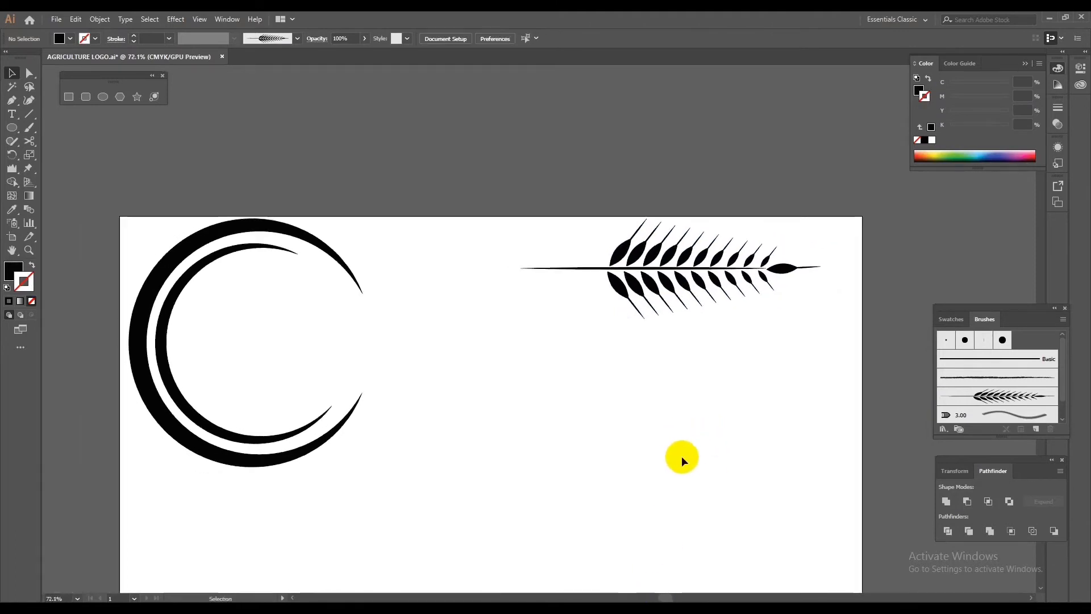
left_click_drag(634, 459, 597, 402)
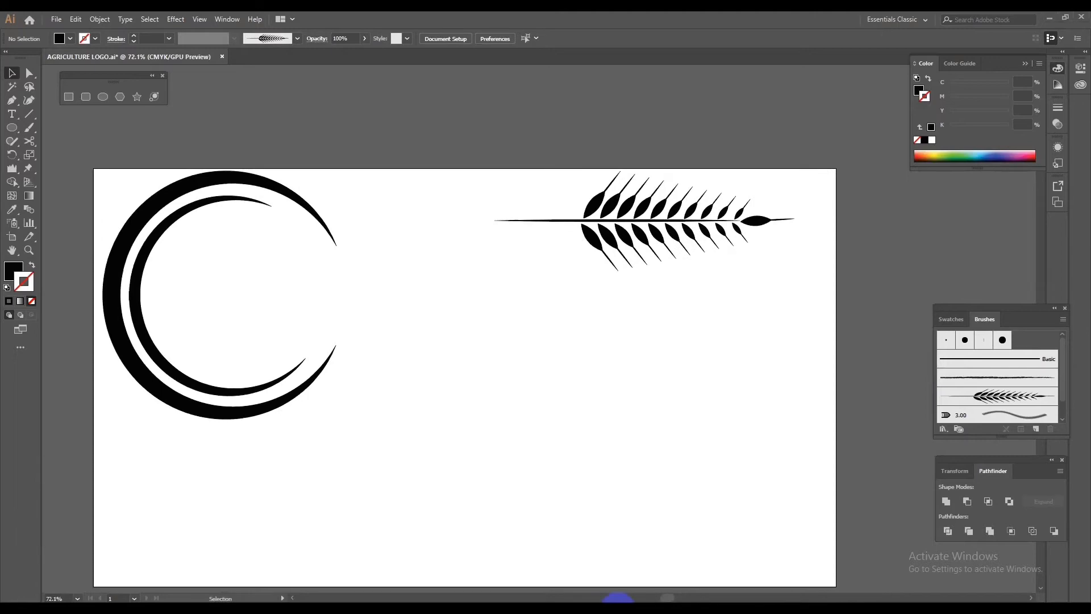
scroll(618, 598, "up", 3)
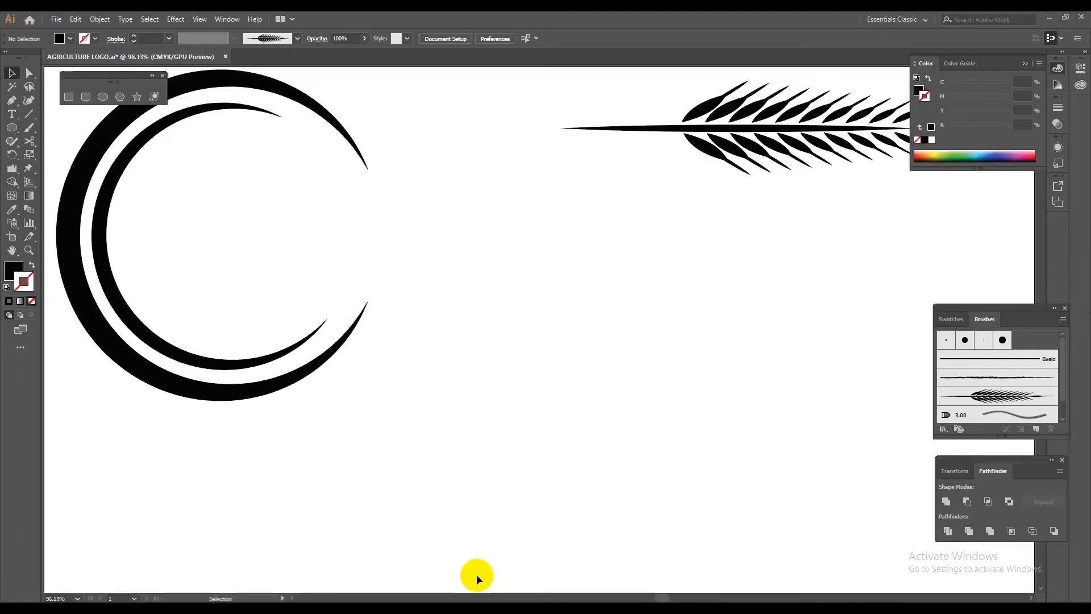
left_click(101, 98)
left_click(31, 266)
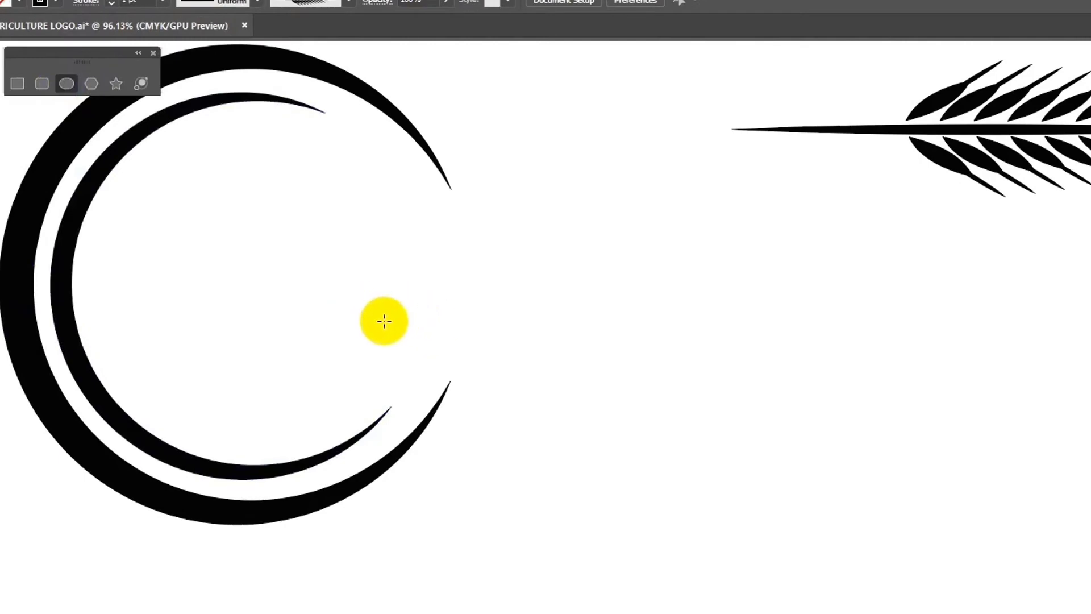
left_click_drag(312, 287, 436, 356)
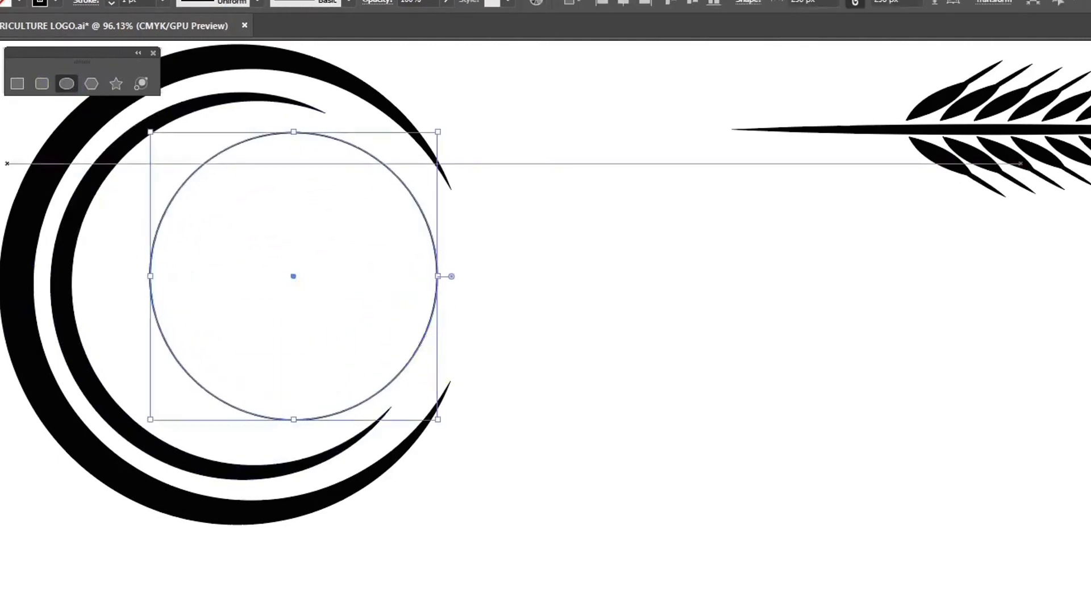
Step: Move the circle left and widen it into an ellipse about 282 × 256 px
left_click_drag(152, 311, 70, 335)
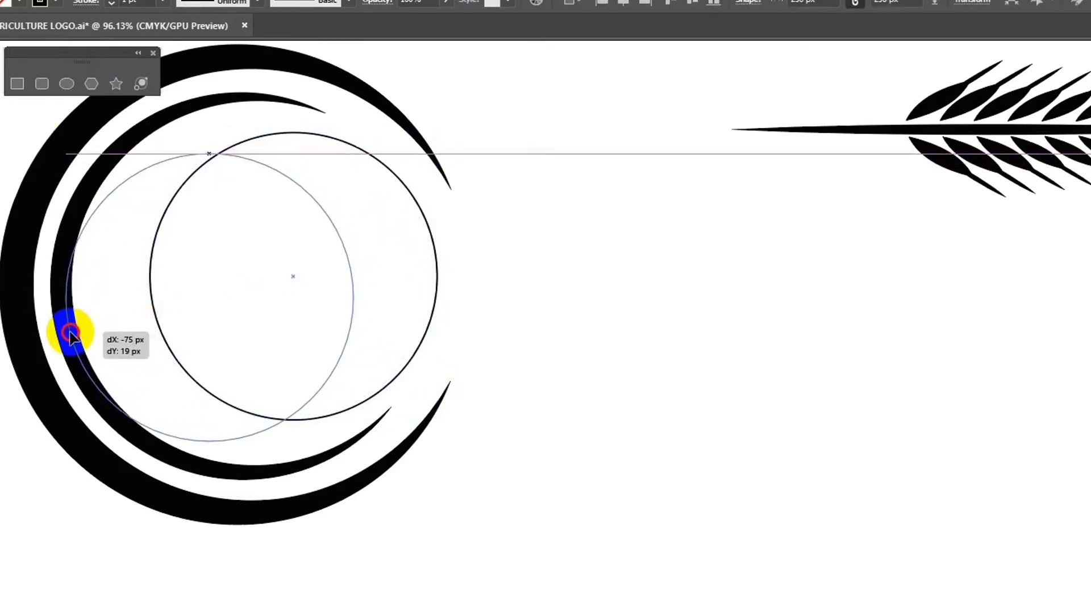
left_click_drag(70, 334, 70, 334)
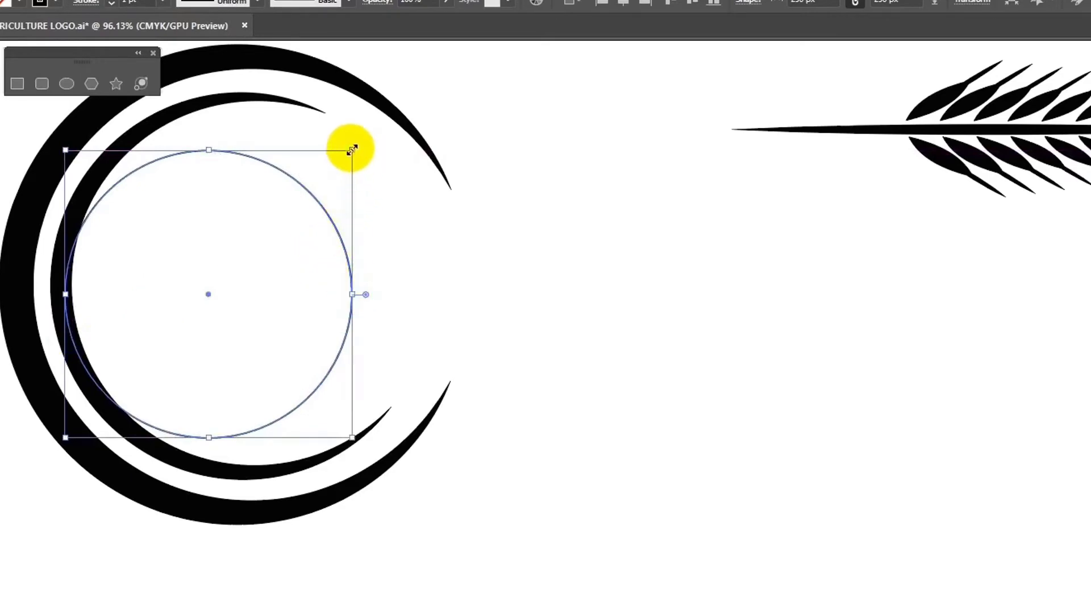
mouse_move(353, 149)
left_mouse_down()
mouse_move(392, 156)
mouse_move(382, 151)
left_mouse_up()
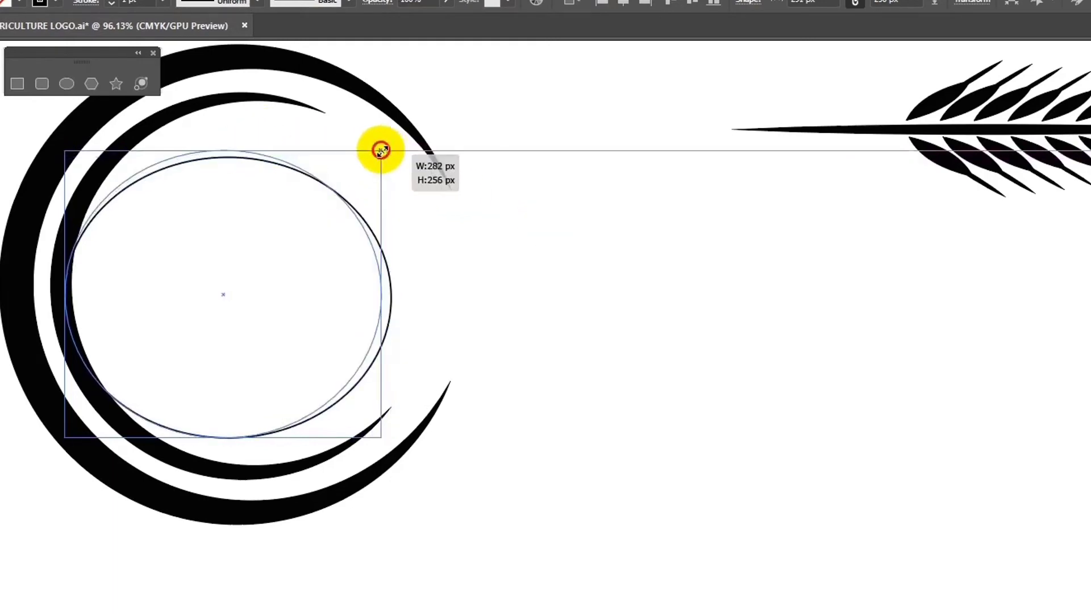
Step: Cut the ellipse with the Scissors at its left and top anchor points
left_click(611, 254)
left_click_drag(541, 295, 670, 332)
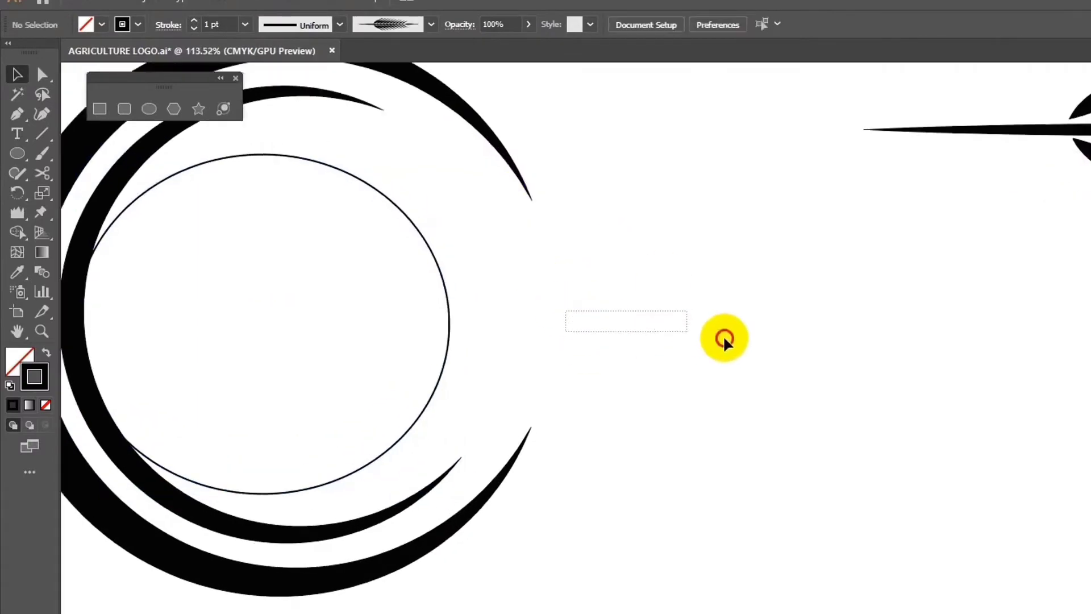
left_click(602, 348)
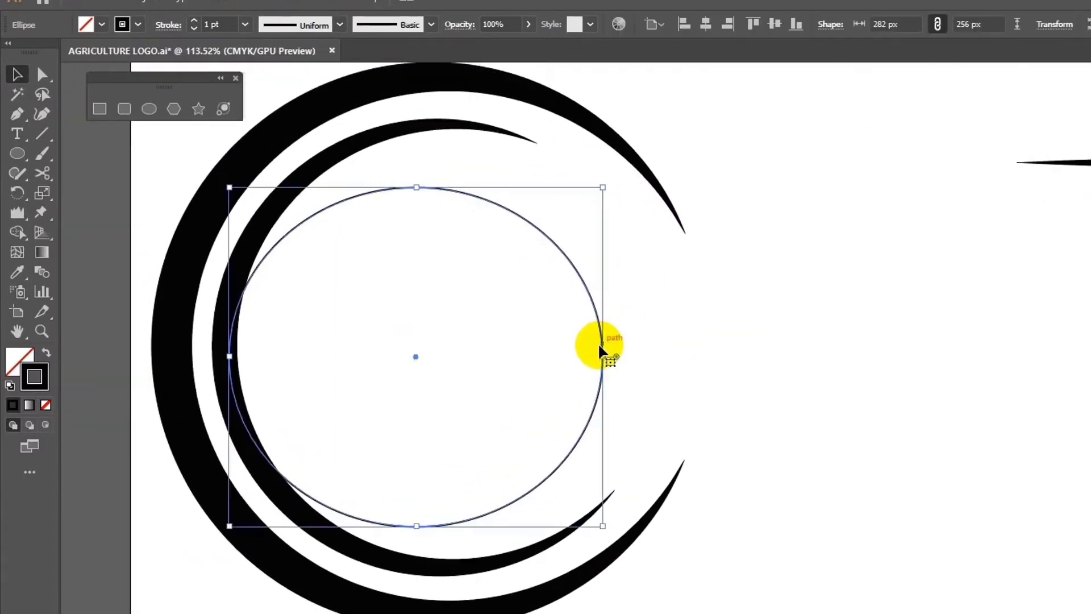
left_click(43, 173)
left_click(235, 357)
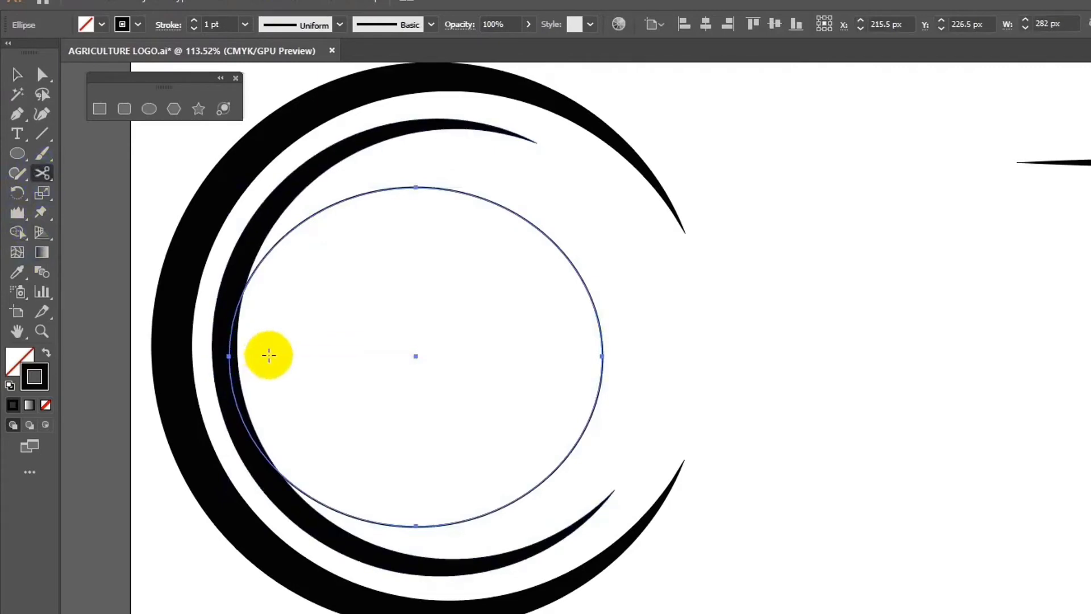
left_click_drag(268, 355, 329, 375)
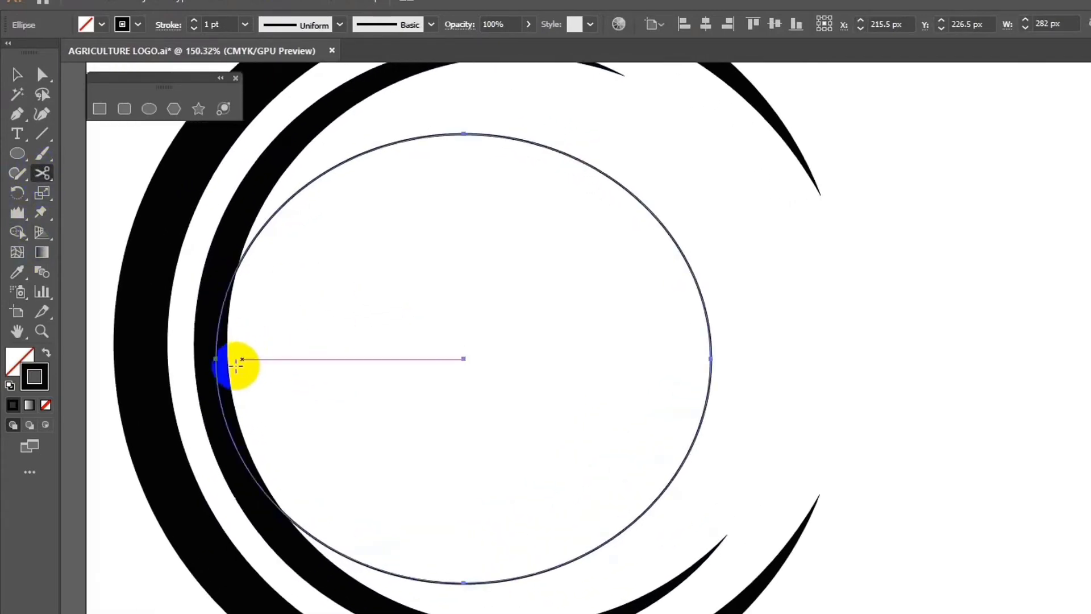
left_click(218, 392)
left_click(215, 376)
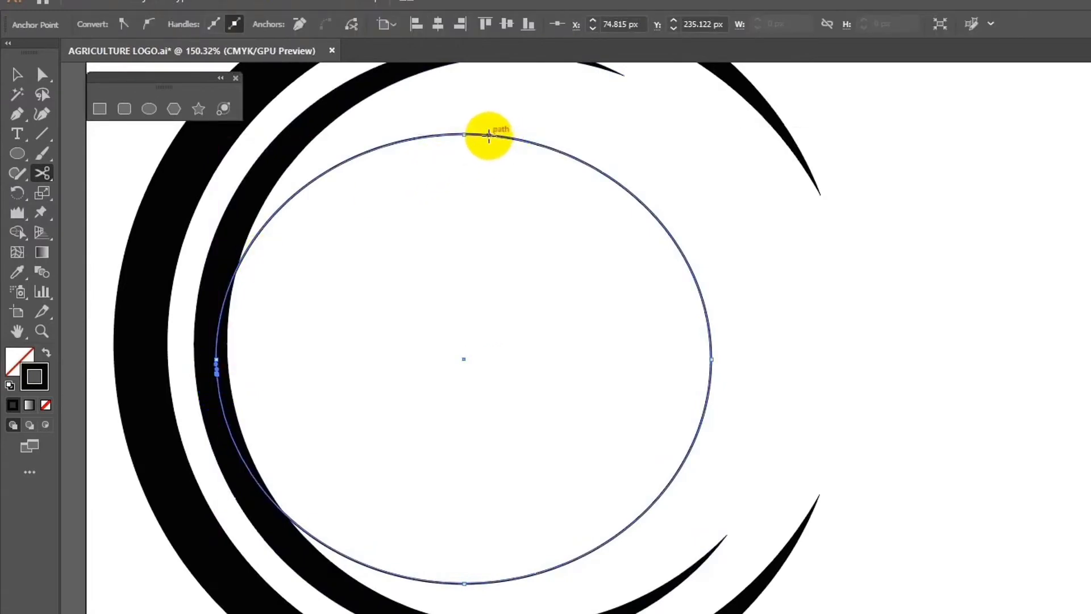
left_click(488, 134)
Step: Delete the large leftover piece, keeping only the thin upper-left arc
left_click(17, 74)
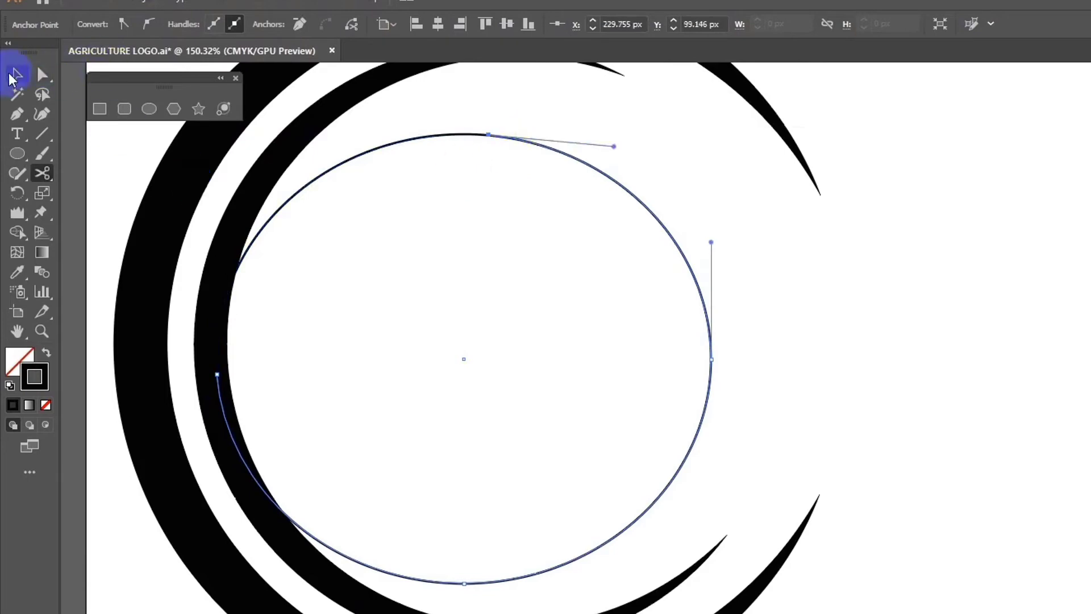
left_click(841, 390)
left_click(712, 370)
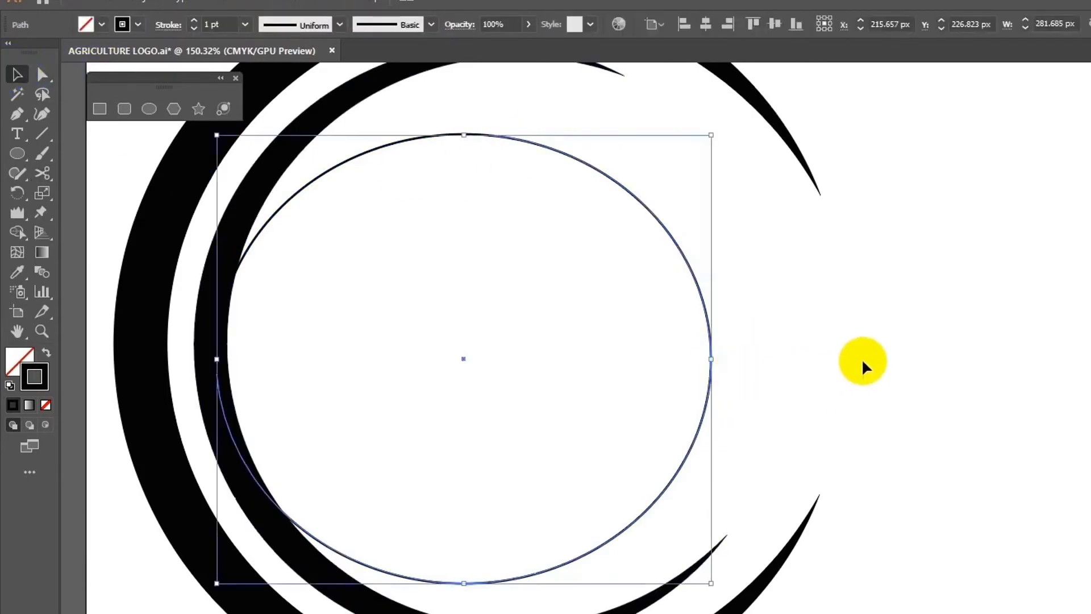
key("Delete")
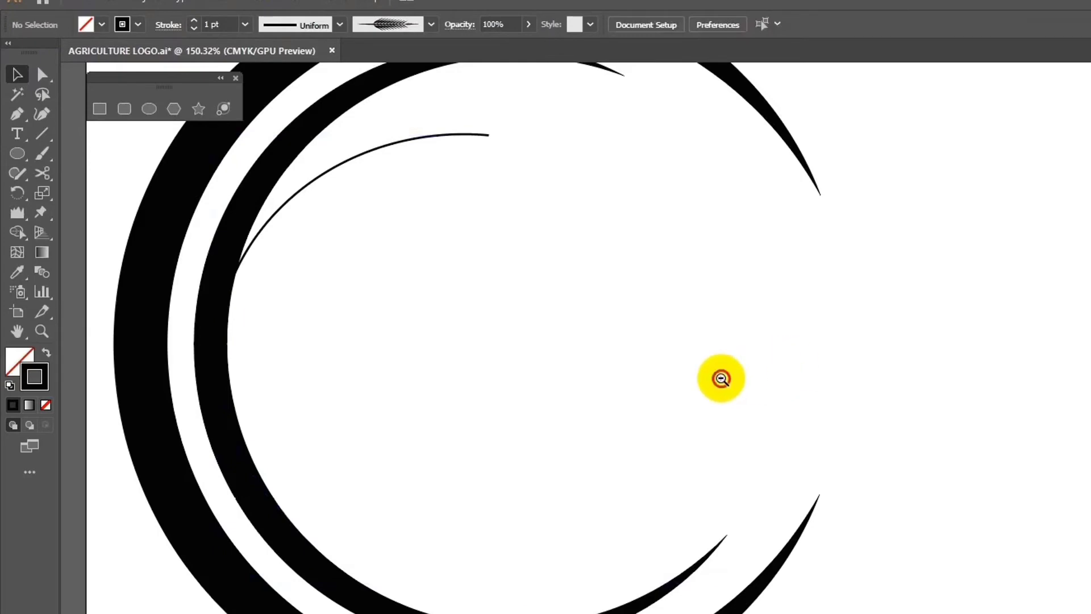
left_click(721, 378, "ctrl+alt")
left_click_drag(799, 358, 139, 169)
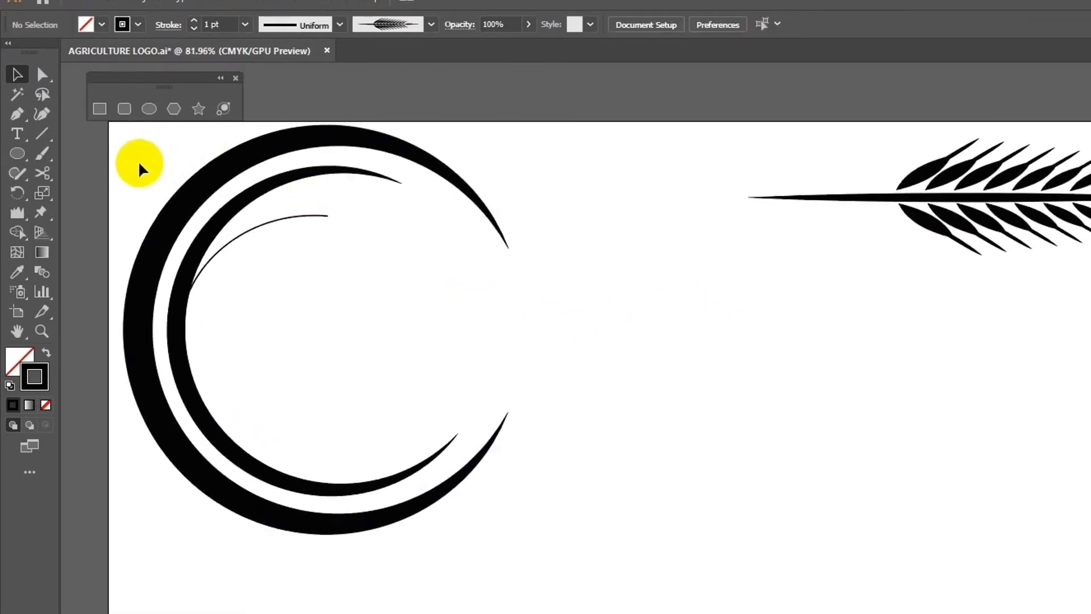
left_click_drag(246, 480, 528, 603)
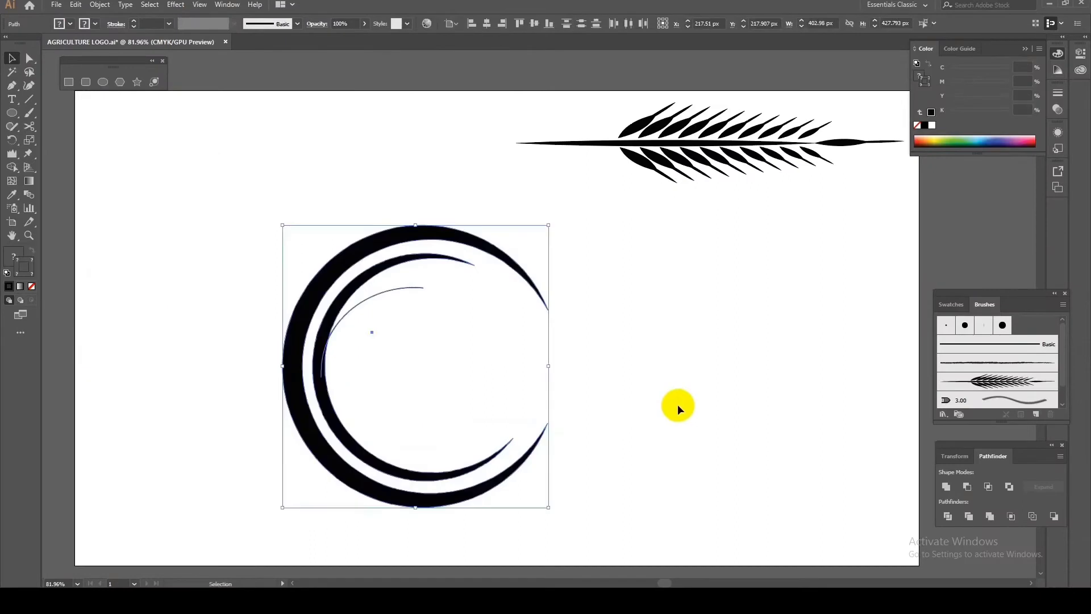
left_click(671, 386)
mouse_move(667, 378)
left_mouse_down()
mouse_move(589, 372)
mouse_move(653, 395)
mouse_move(594, 360)
left_mouse_up()
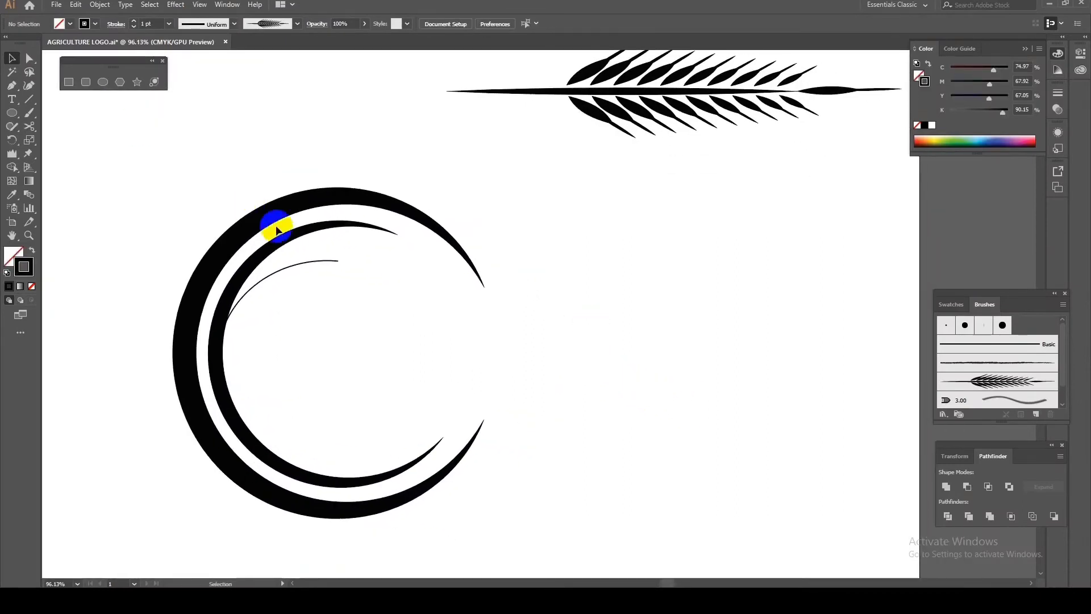
Step: Apply the wheat art brush to the thin arc
left_click(297, 267)
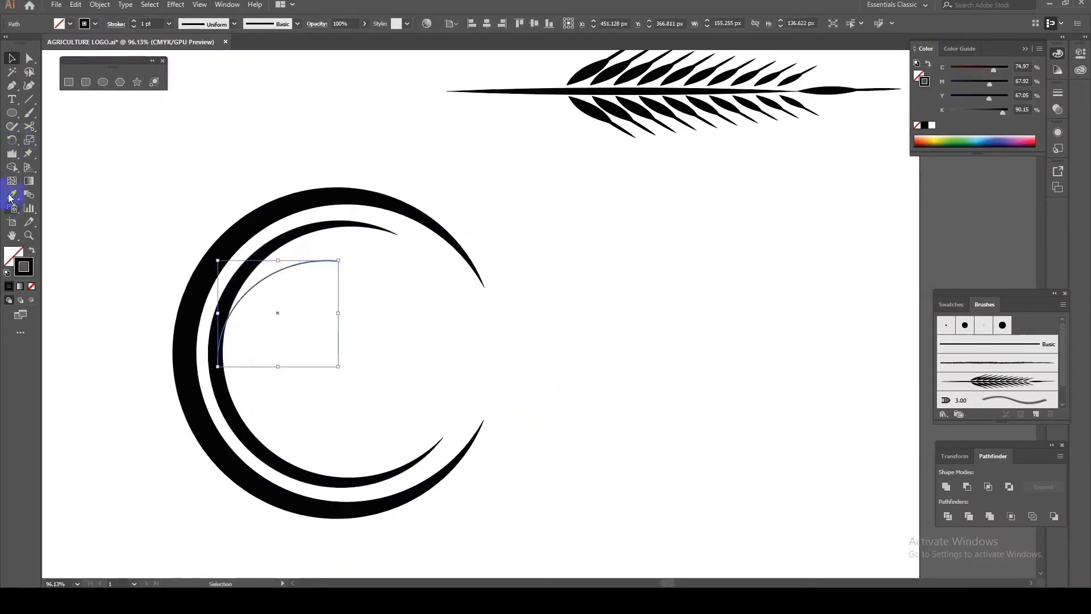
left_click(987, 392)
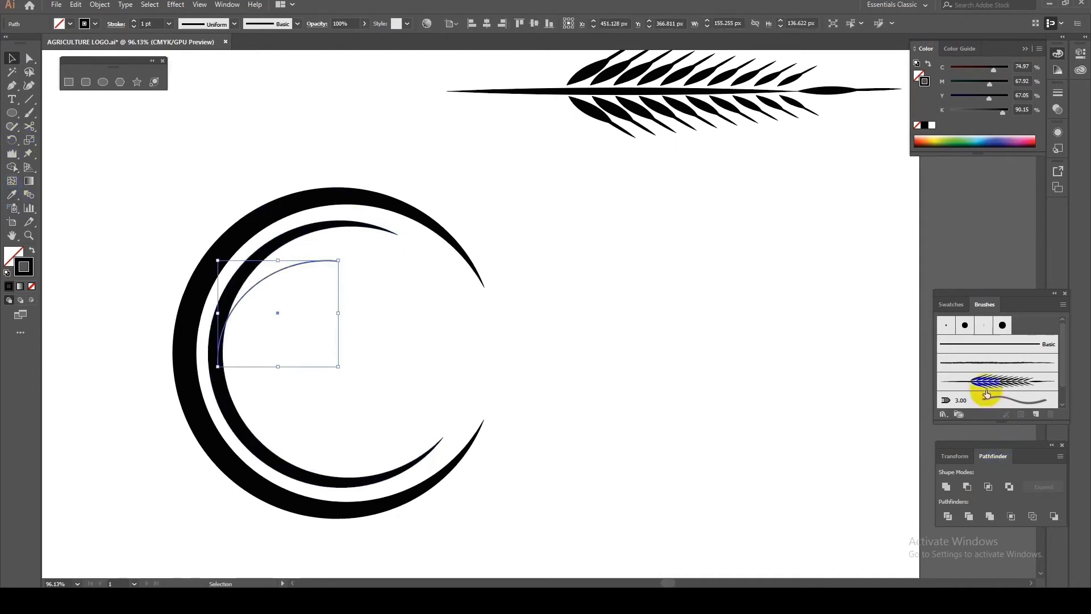
left_click(640, 401)
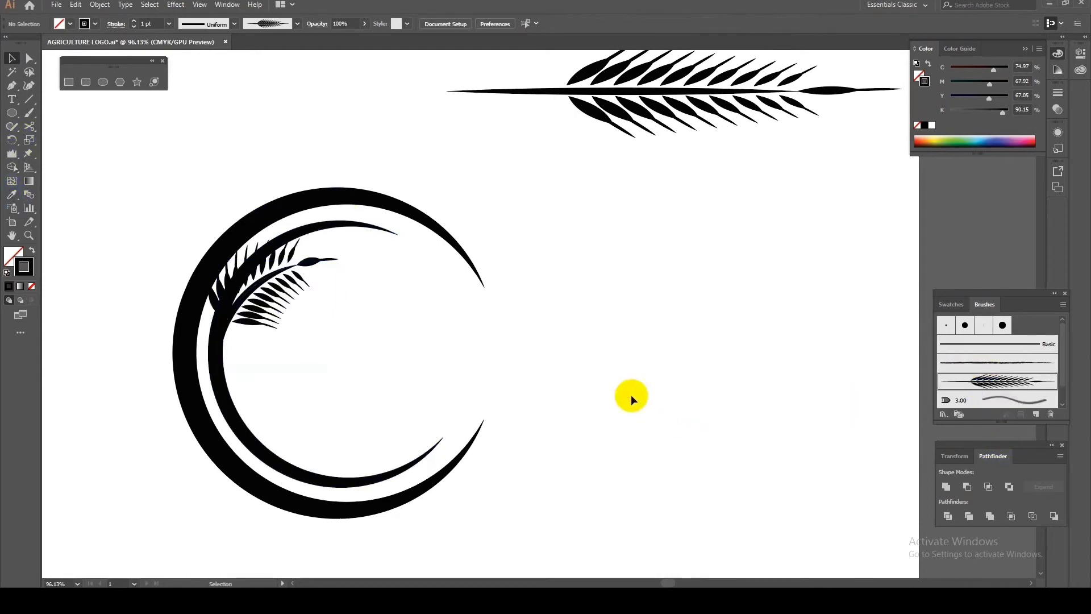
scroll(421, 340, "up", 1)
scroll(427, 346, "up", 2)
scroll(437, 354, "up", 1)
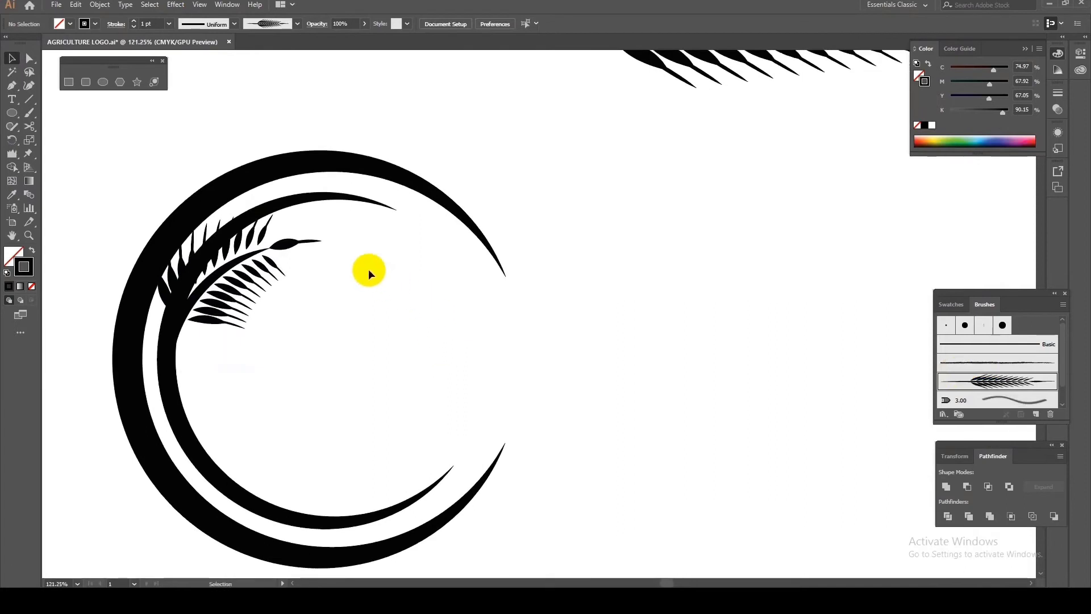
Step: Rotate, enlarge and reposition the wheat stalk across the crescents' upper inside
left_click(276, 296)
left_click(250, 278)
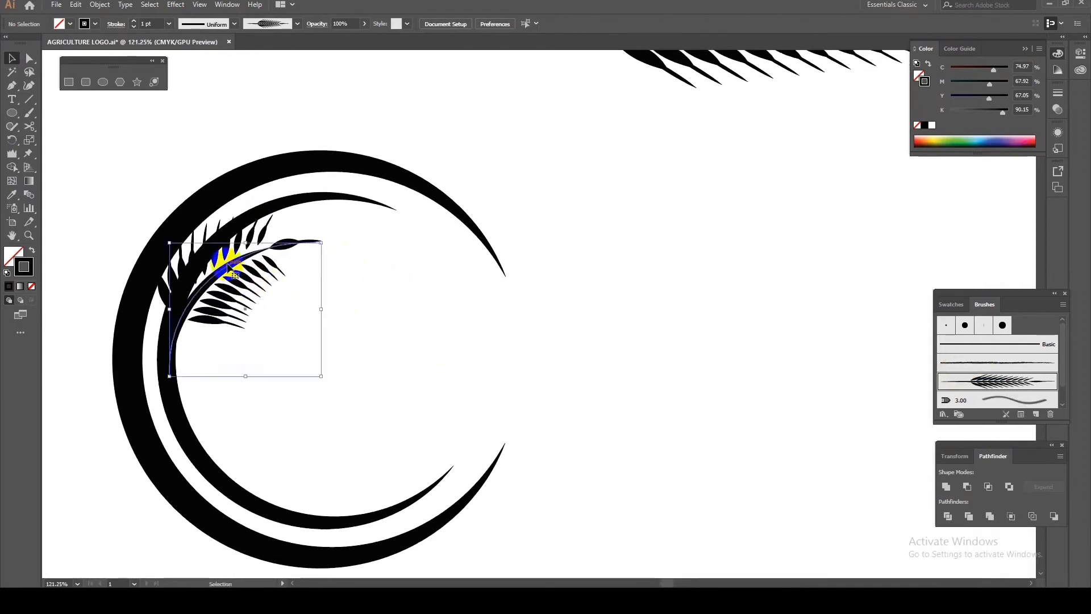
left_click_drag(321, 243, 300, 296)
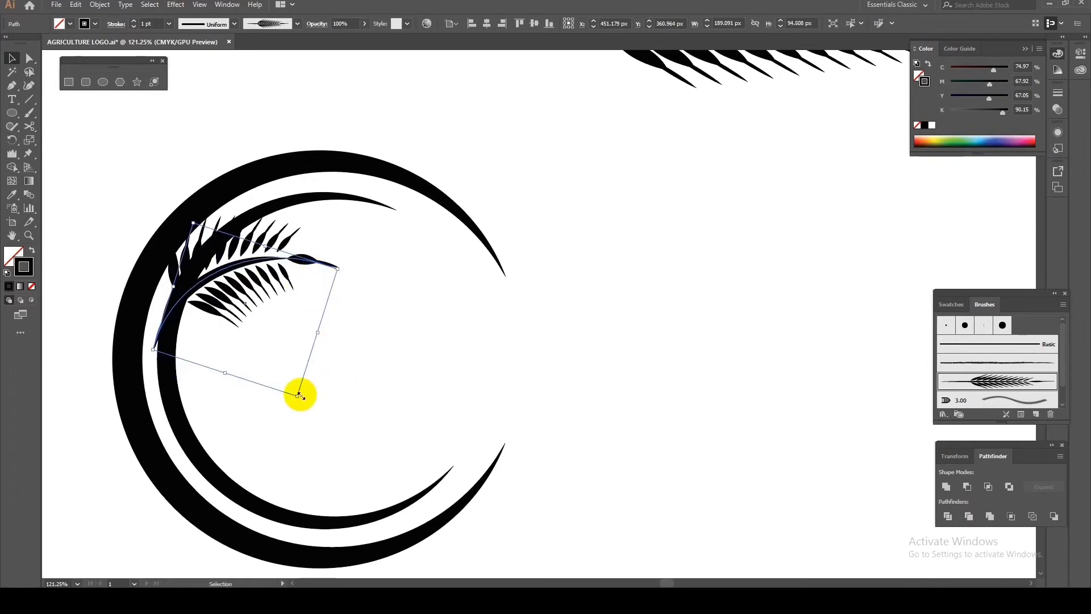
left_click_drag(300, 395, 348, 443)
mouse_move(216, 289)
left_mouse_down()
mouse_move(238, 304)
mouse_move(282, 292)
left_mouse_up()
left_click(428, 311)
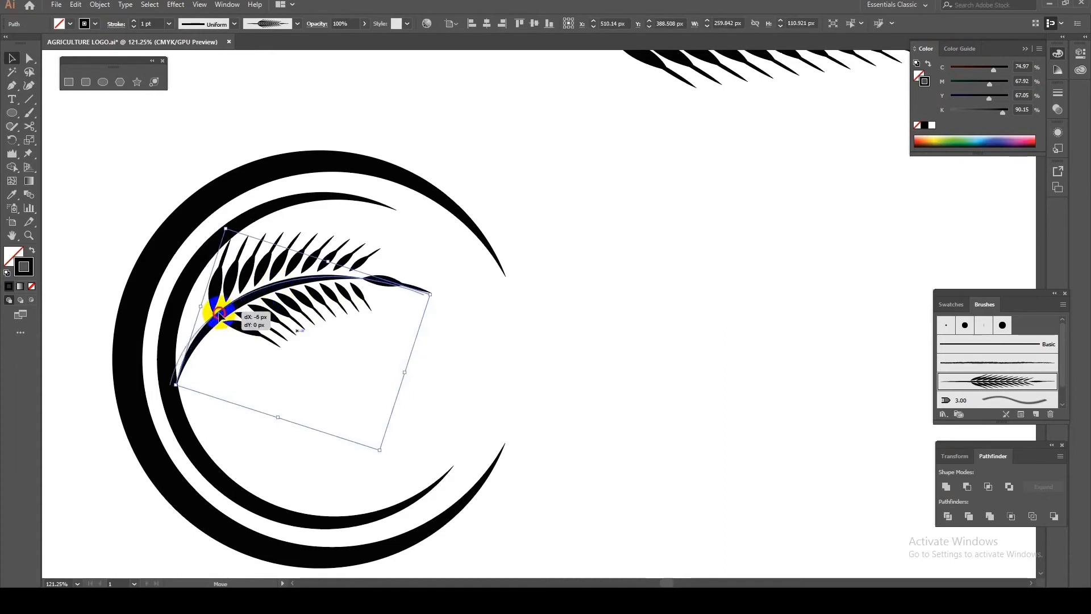
key("ctrl+z")
left_click_drag(426, 296, 435, 302)
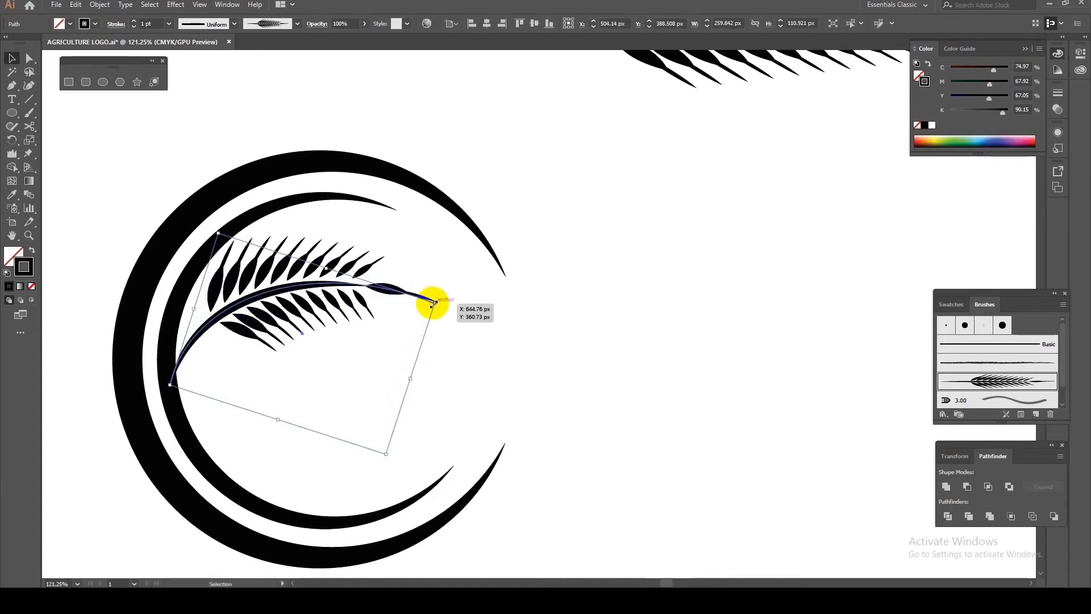
left_click(512, 312)
scroll(432, 382, "down", 2)
scroll(455, 383, "down", 1)
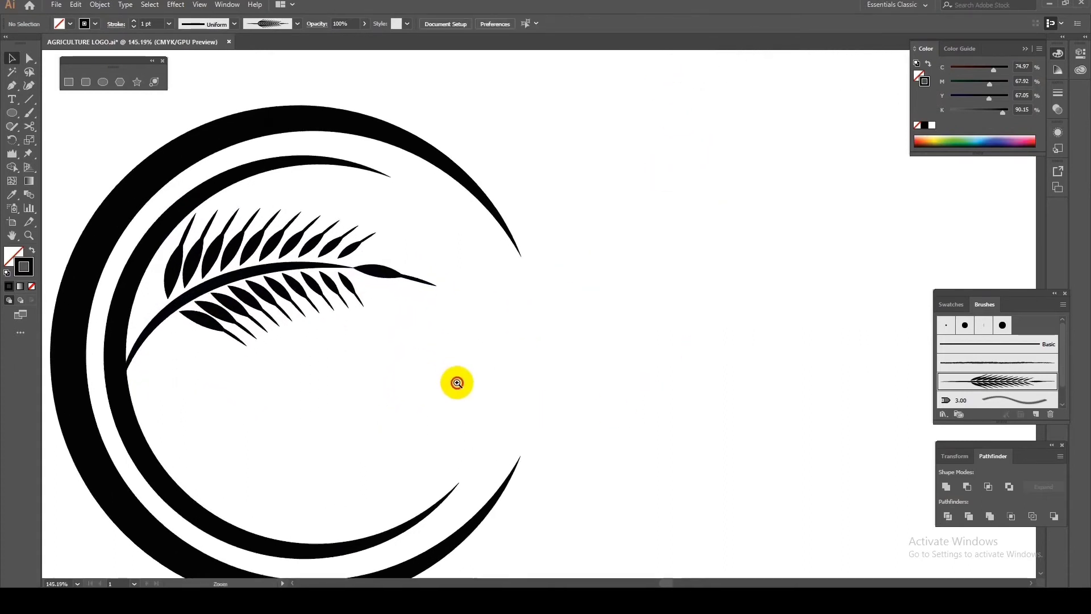
scroll(419, 368, "up", 2)
Step: Expand the wheat stalk's brush appearance into solid shapes
left_click_drag(394, 359, 300, 293)
left_click(99, 4)
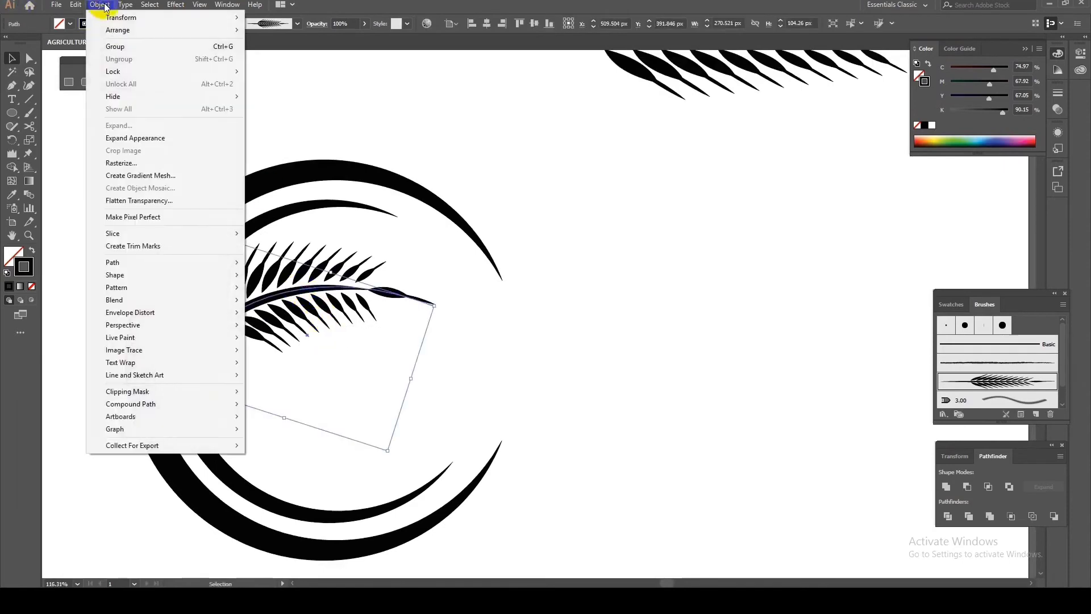
left_click(137, 139)
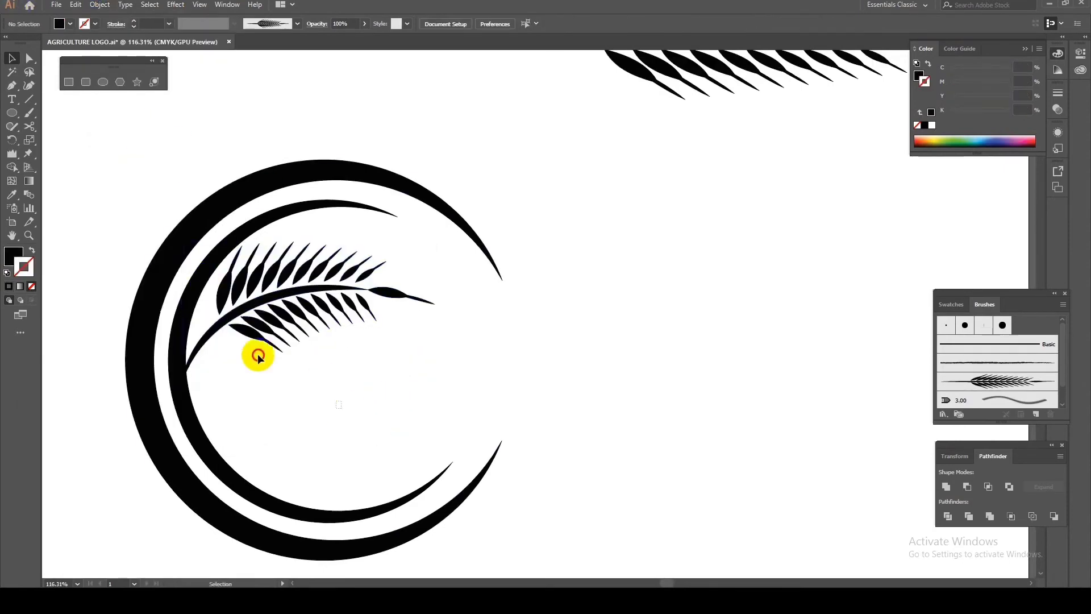
Step: Unite the expanded wheat with the inner crescent into one shape
left_click_drag(256, 358, 400, 264)
left_click(945, 487)
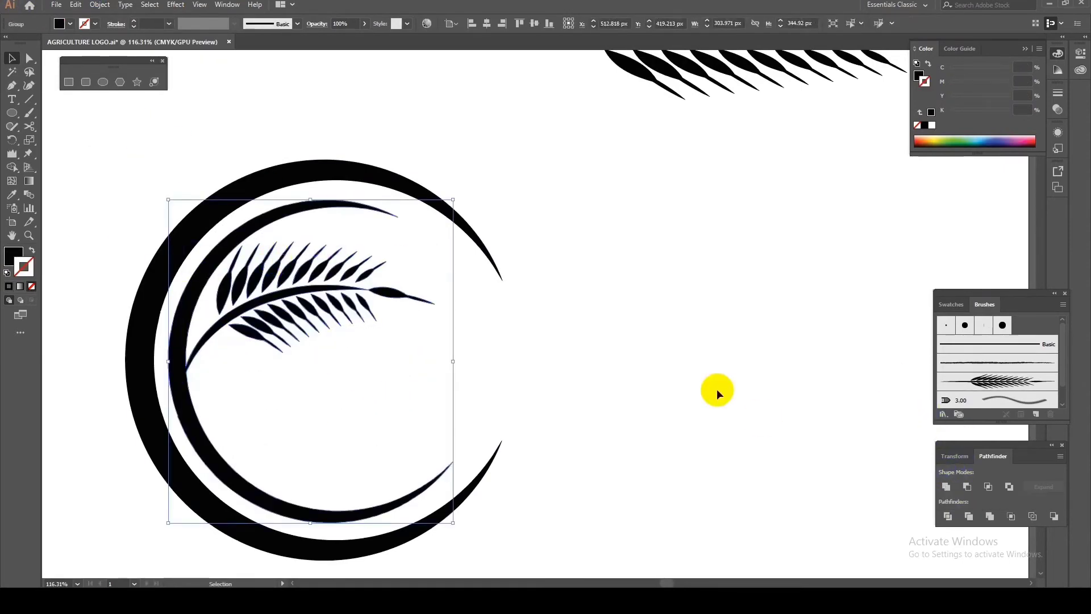
left_click(582, 318)
scroll(555, 358, "down", 2)
left_click_drag(555, 358, 559, 359)
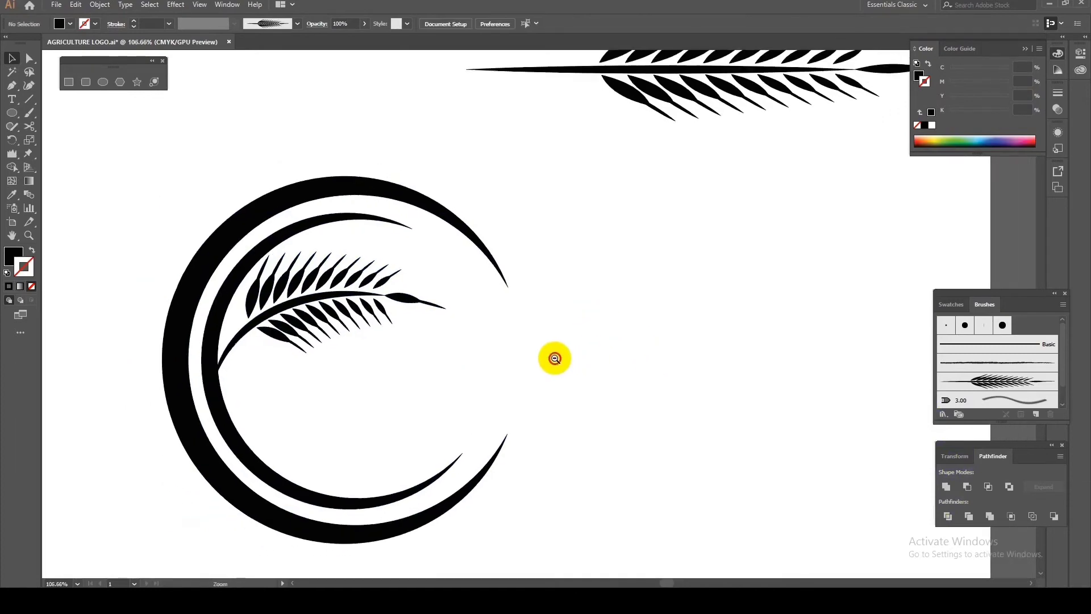
left_click_drag(604, 582, 987, 3)
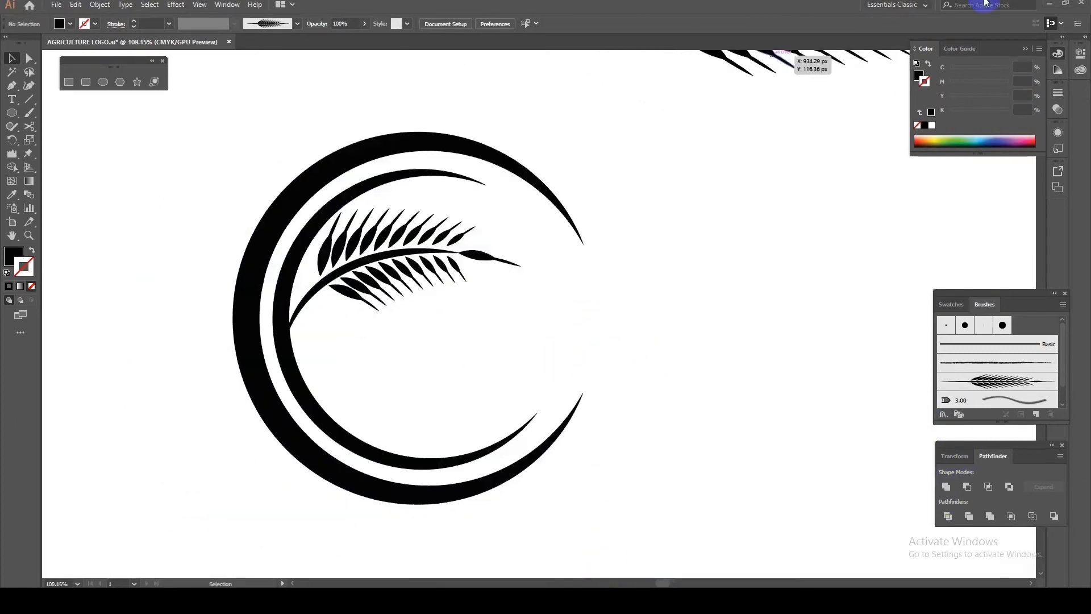
Step: Draw a two-point curve rising from the inner crescent toward the wheat
left_click(296, 380)
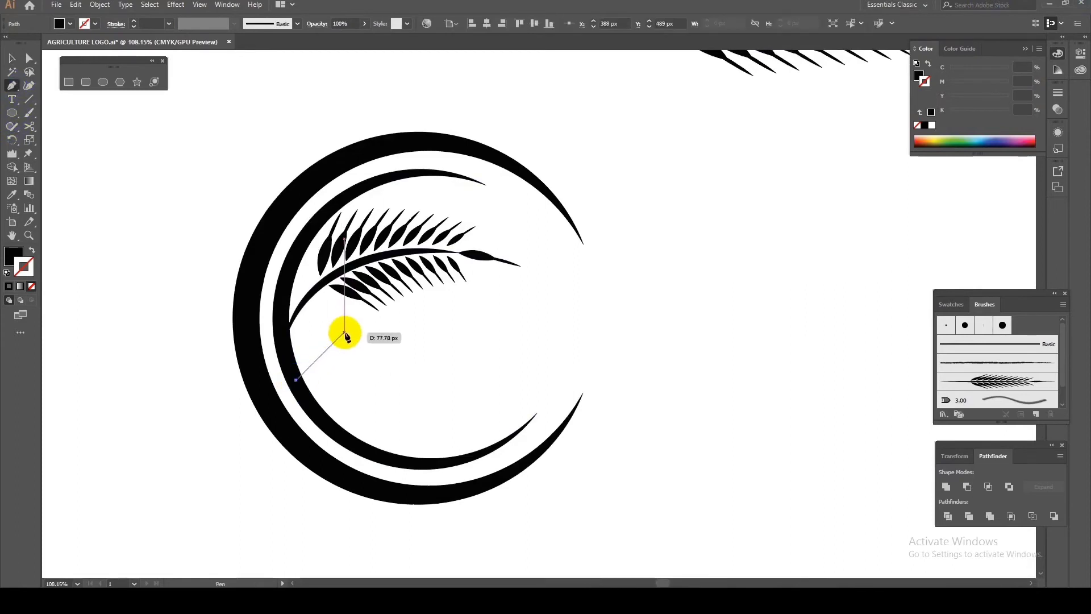
left_click_drag(345, 327, 385, 323)
left_click(12, 59)
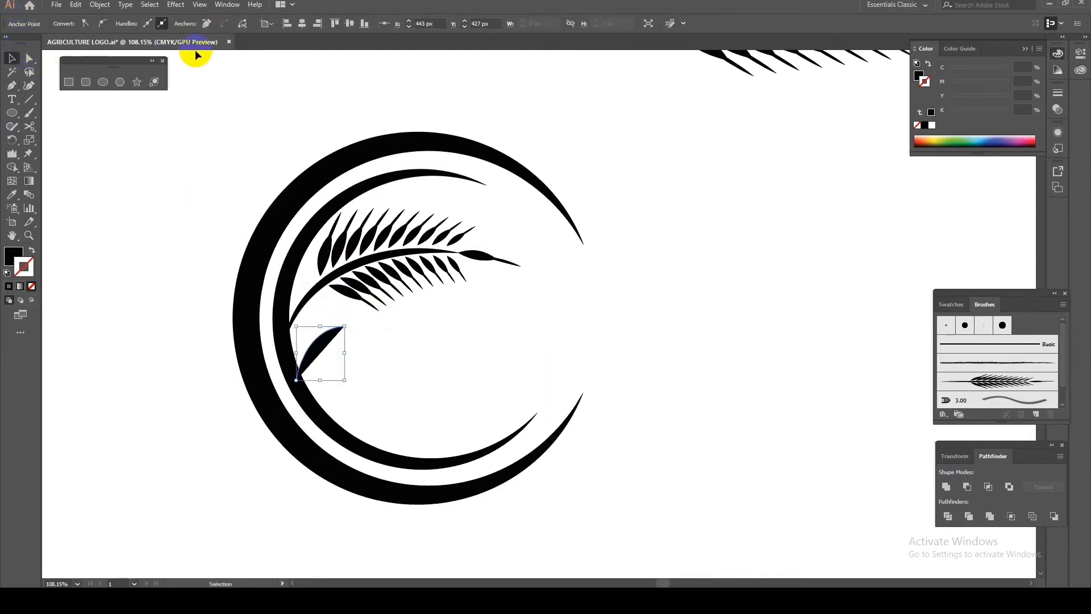
Step: Give the curve a 7 pt tapered stroke and nudge it up and left
left_click(32, 252)
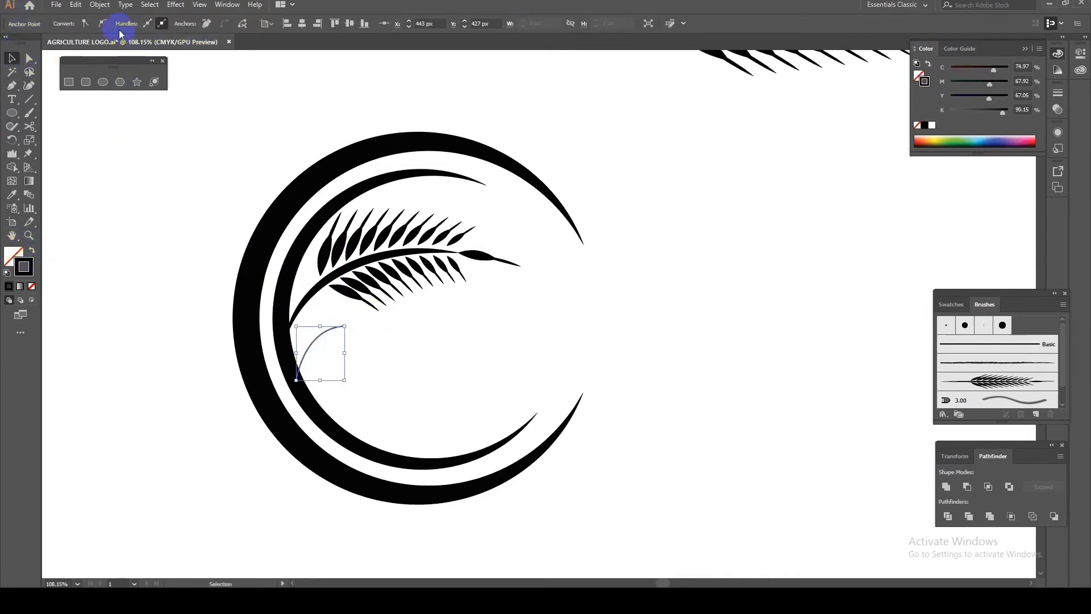
left_click(324, 335)
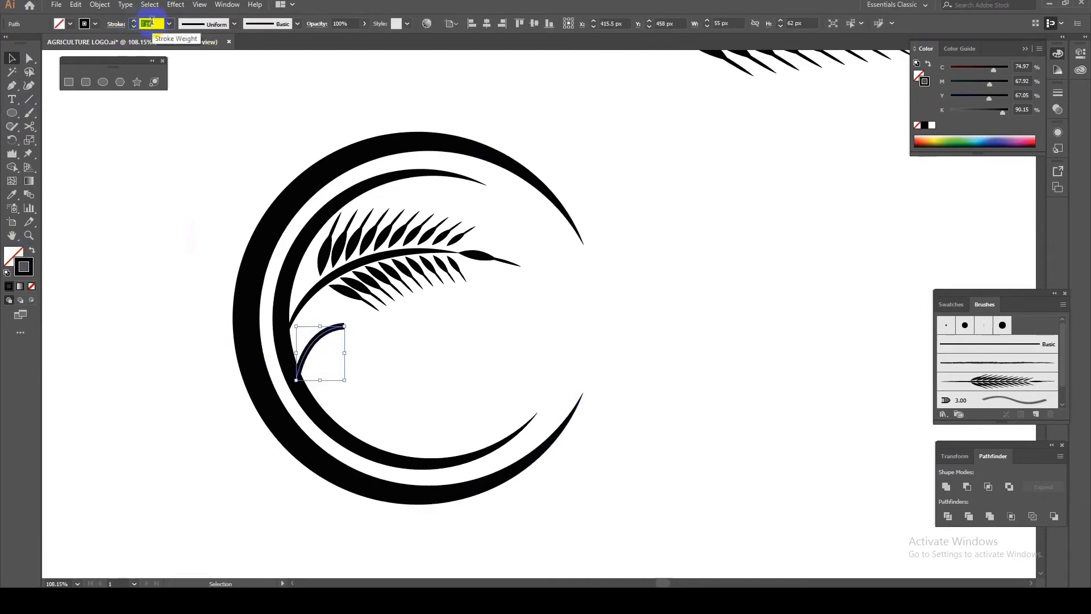
left_click(234, 23)
left_click(201, 59)
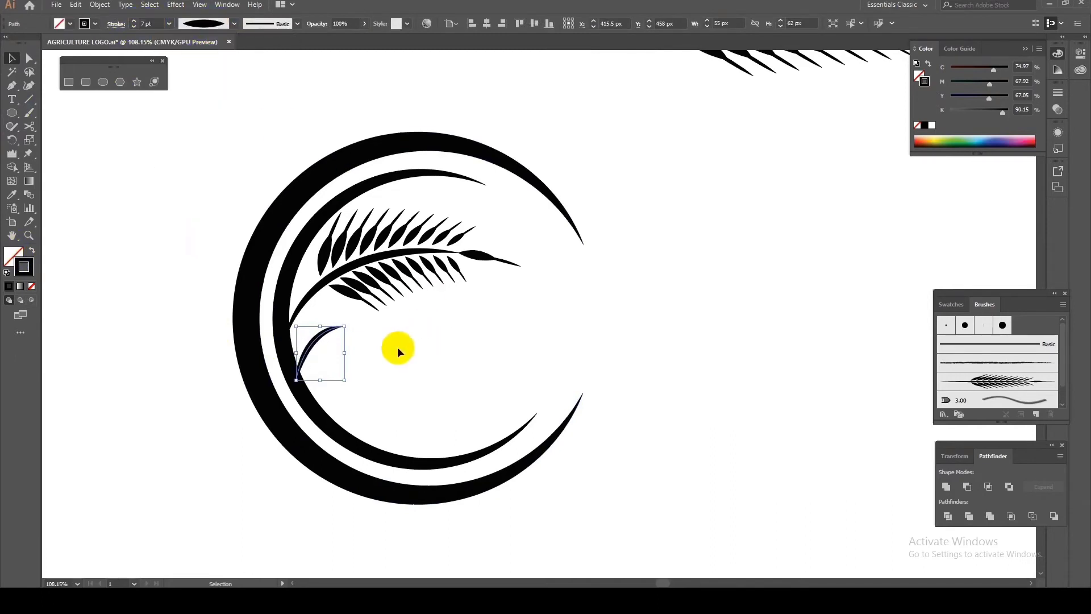
key("Up")
key("Up")
key("Up")
key("Up")
key("Up")
key("Up")
key("Left")
key("Left")
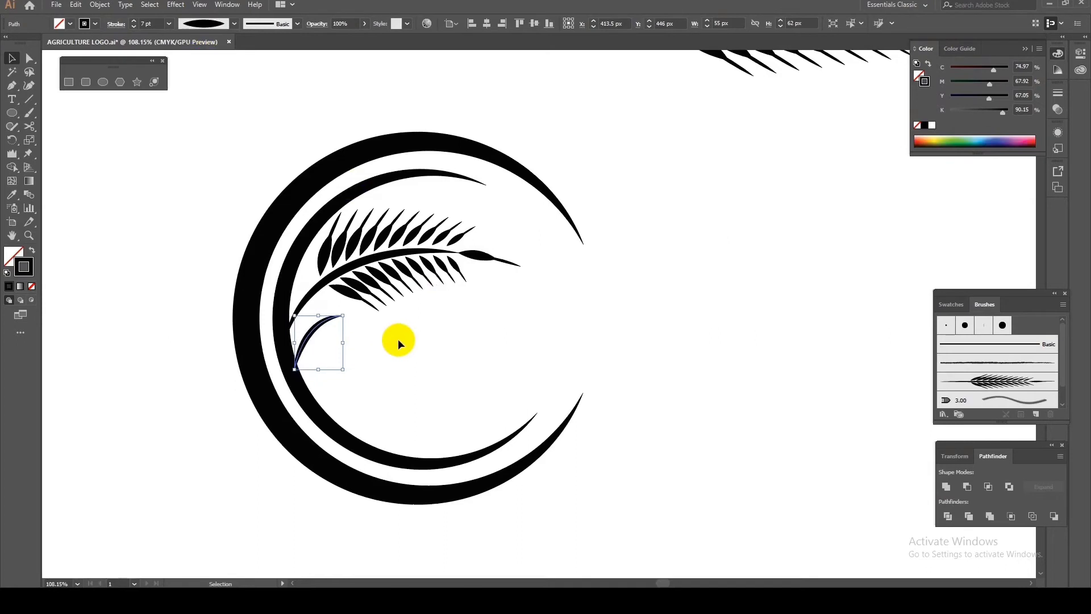
key("Left")
left_click(100, 4)
Step: Expand the tapered stem and unite it with the inner crescent and wheat group
left_click(135, 138)
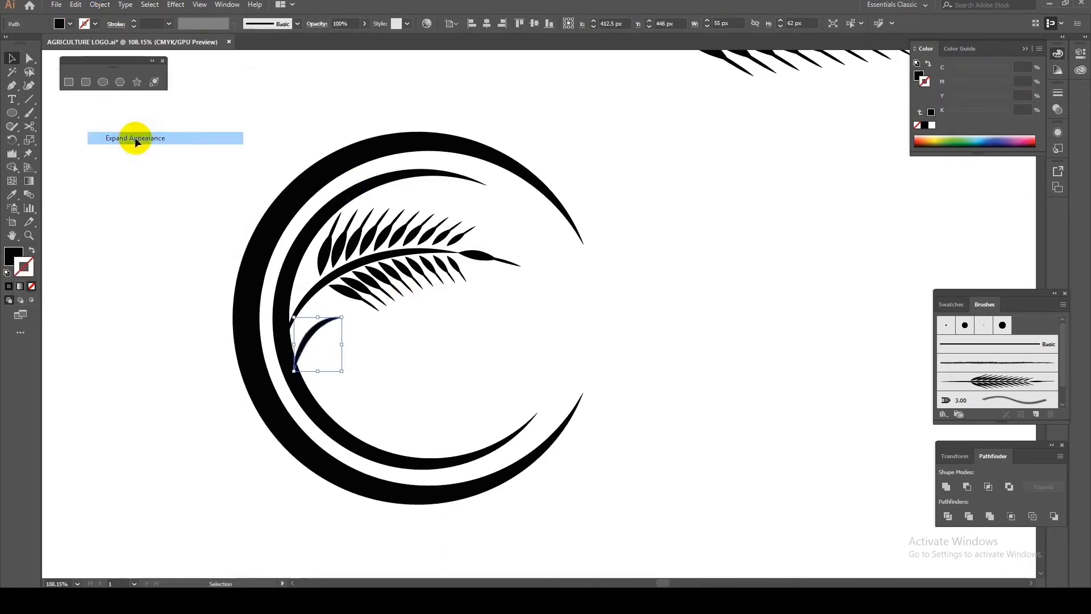
left_click(219, 204)
left_click(317, 405)
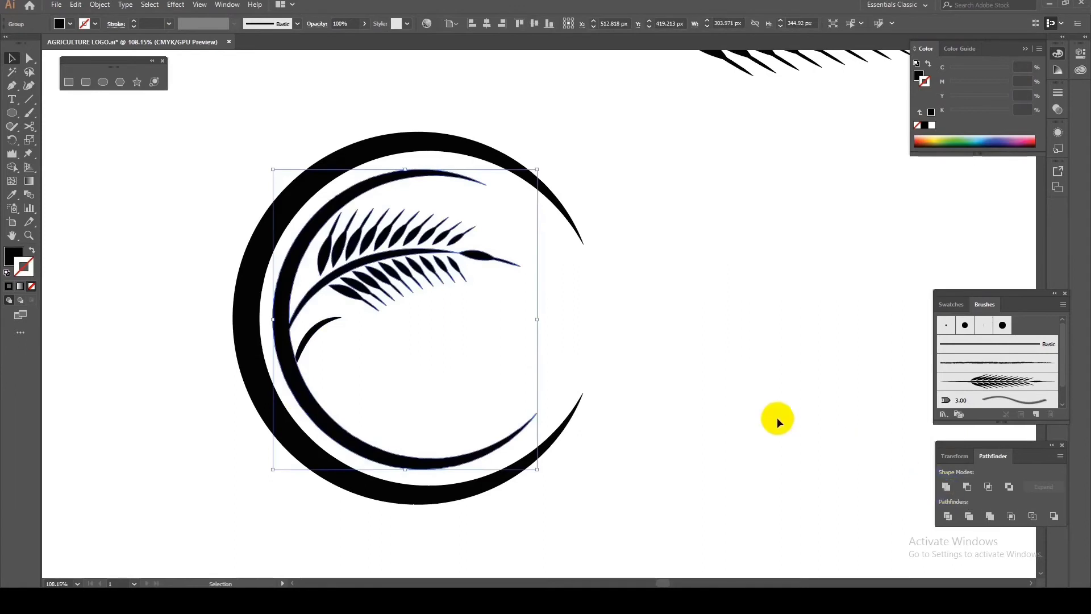
left_click(312, 244, "shift")
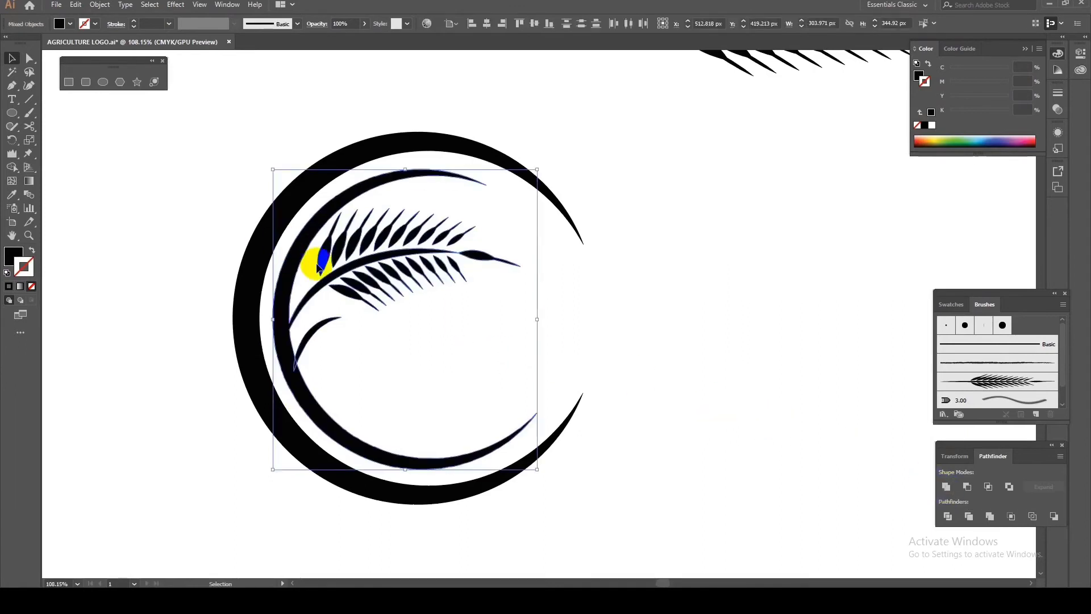
left_click(945, 486)
left_click(760, 342)
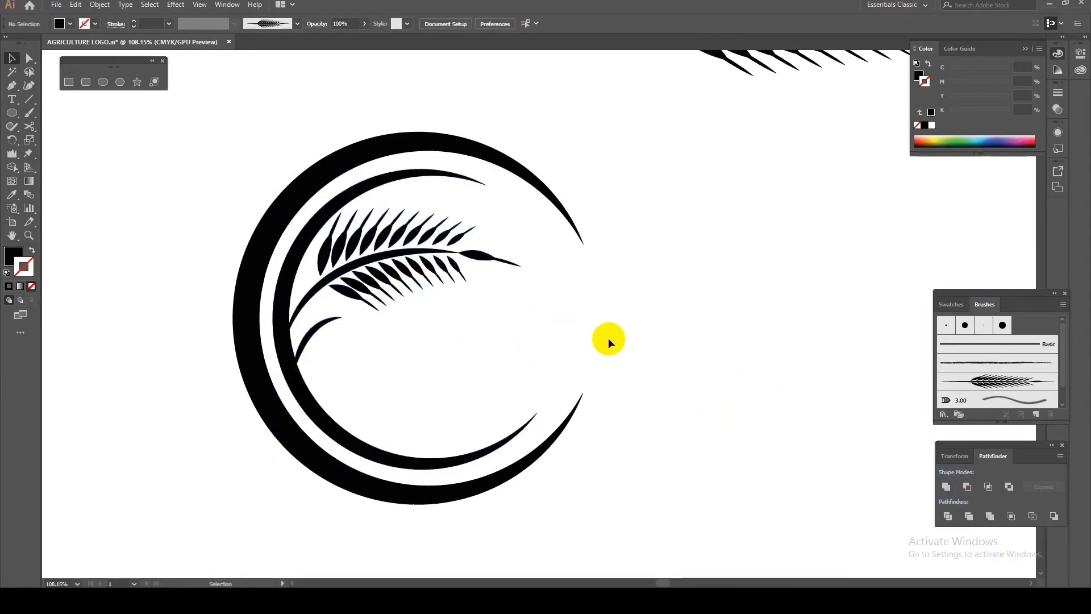
Step: Fill the wheat ear and inner crescent group with orange from Swatches, with stroke set to None
left_click(227, 4)
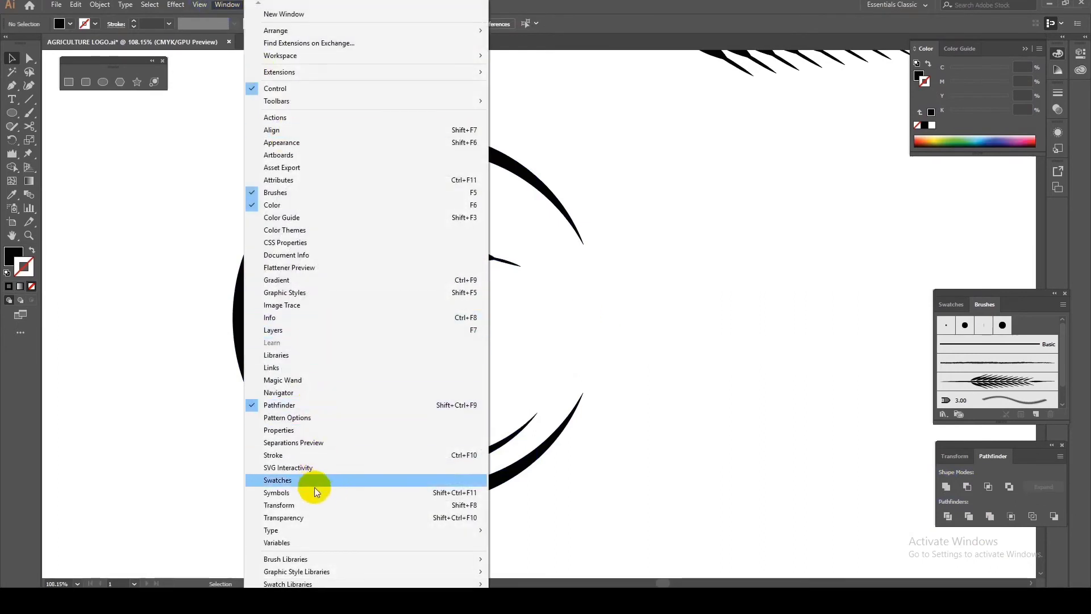
left_click(300, 481)
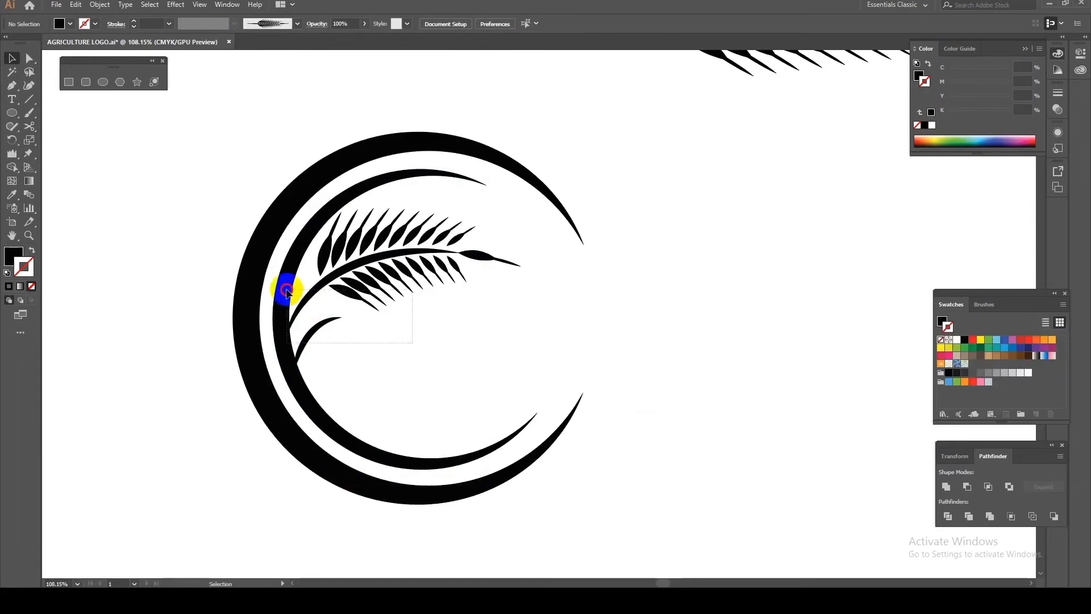
left_click_drag(413, 343, 286, 291)
left_click(1044, 340)
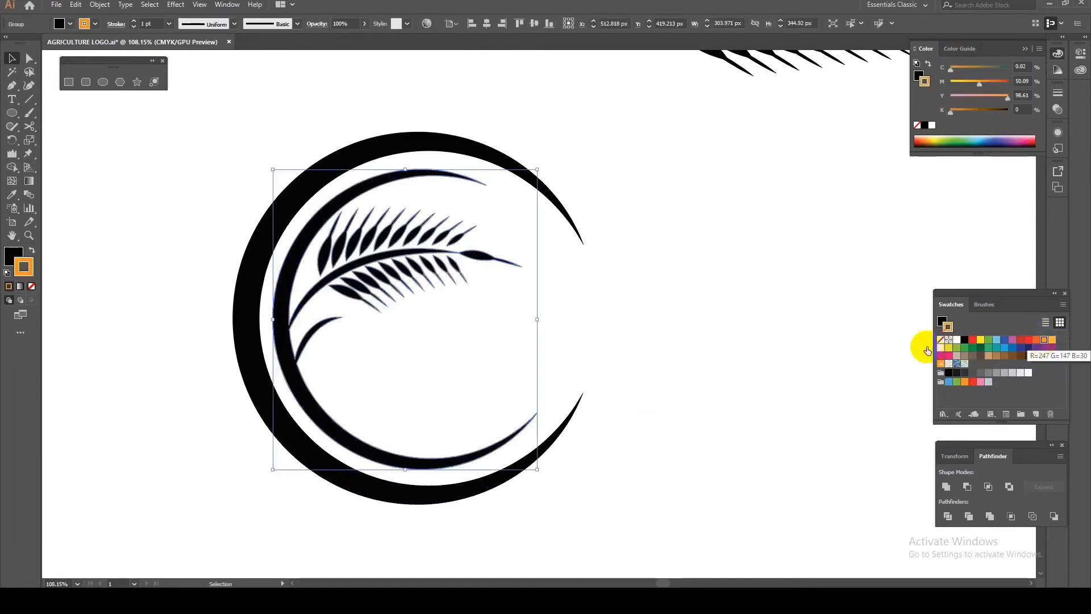
left_click(32, 251)
left_click(31, 286)
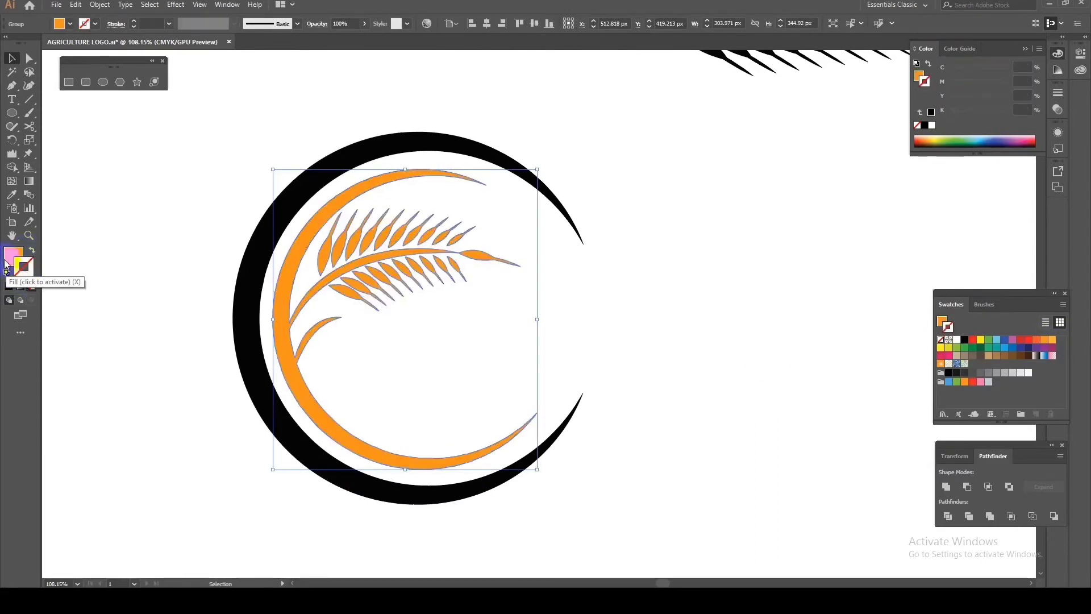
left_click(8, 258)
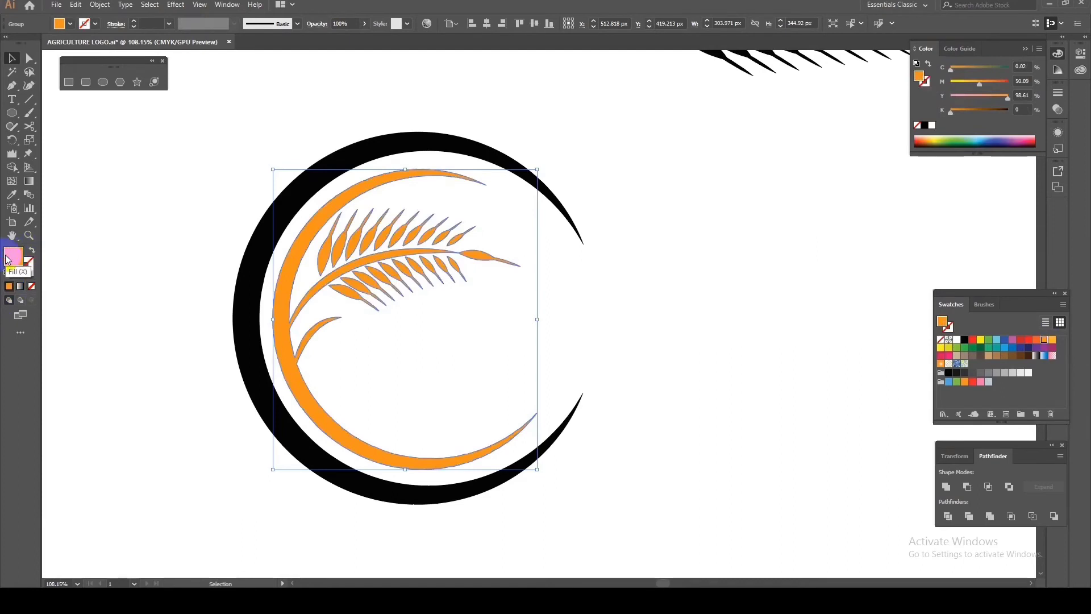
left_click(654, 264)
left_click(579, 224)
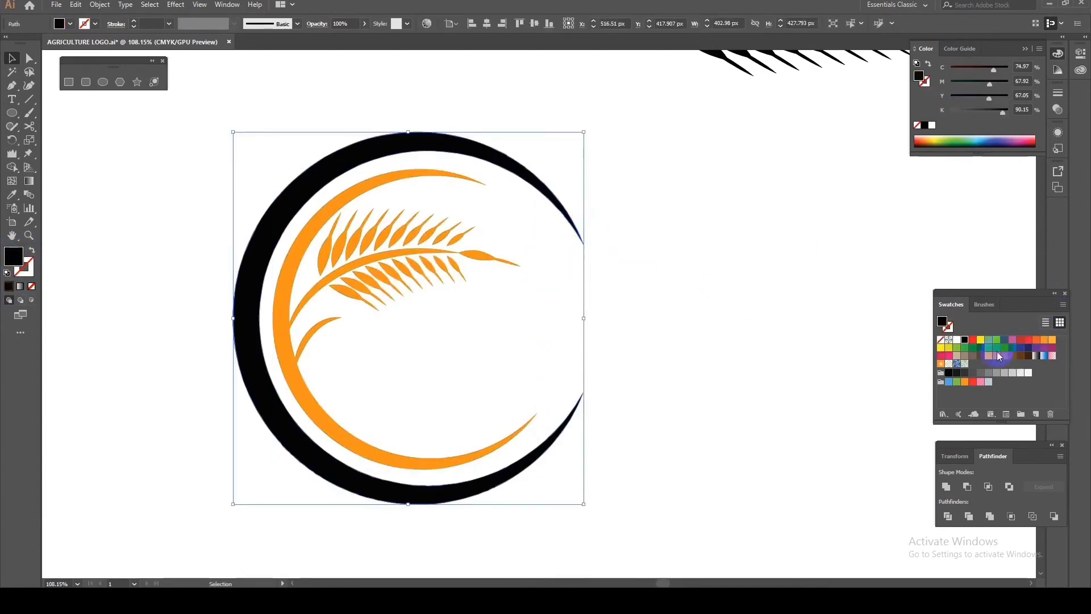
Step: Fill the outer crescent green, then brighten it by raising G in RGB mode
left_click(961, 348)
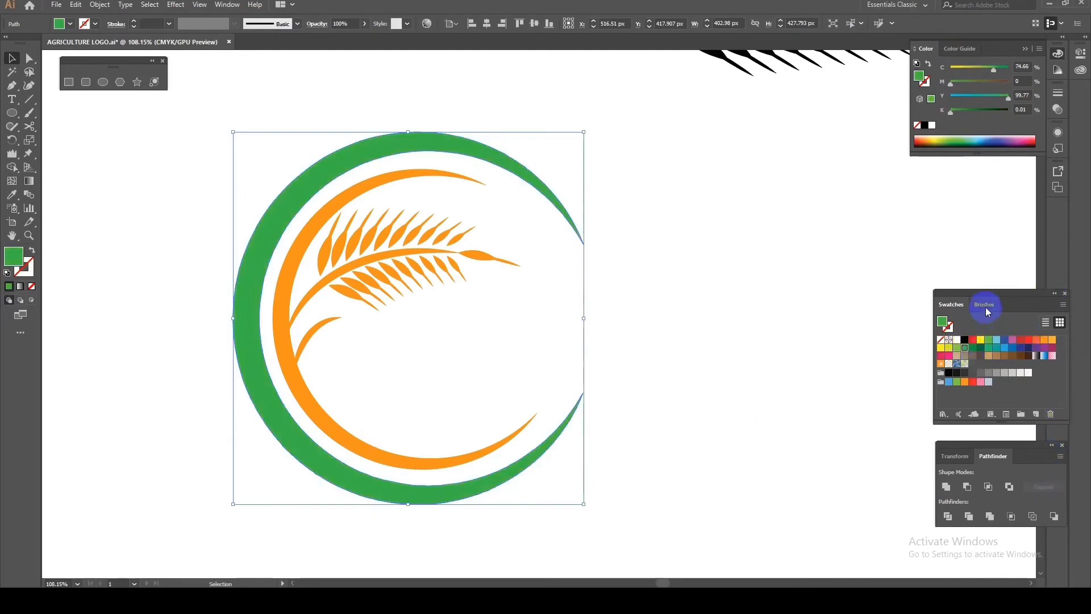
left_click(1037, 51)
left_click(954, 82)
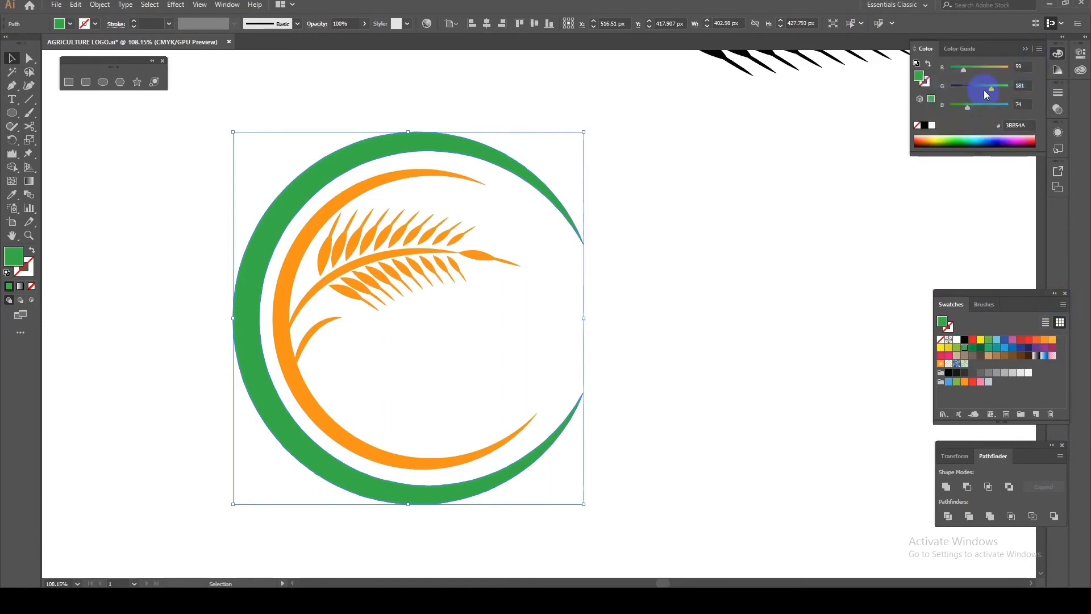
left_click_drag(984, 87, 1003, 86)
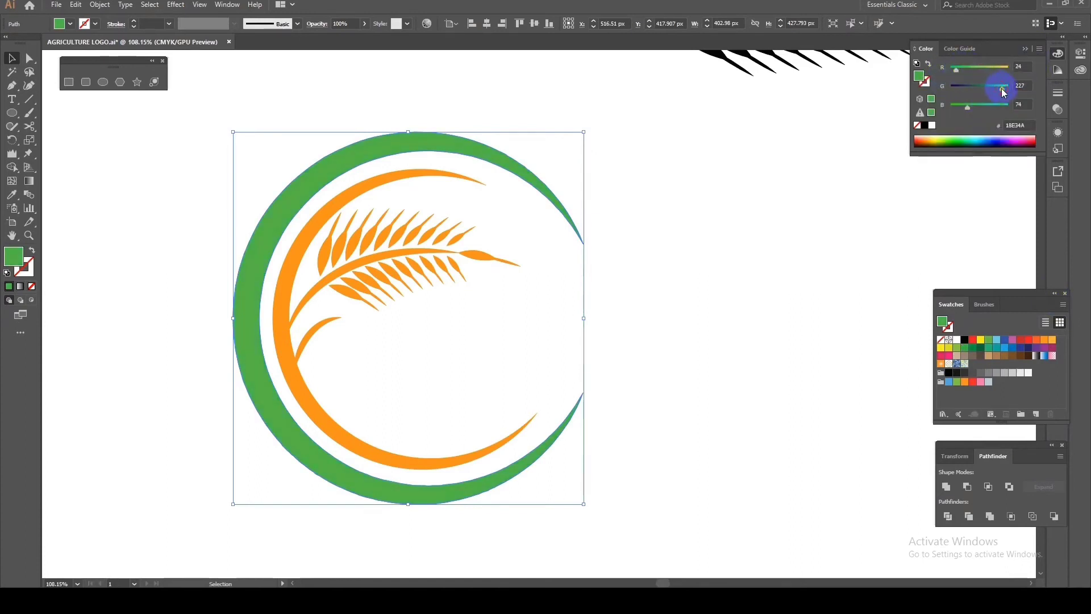
left_click(811, 201)
Step: Move the whole crescent logo up and to the left on the artboard
scroll(701, 351, "down", 2)
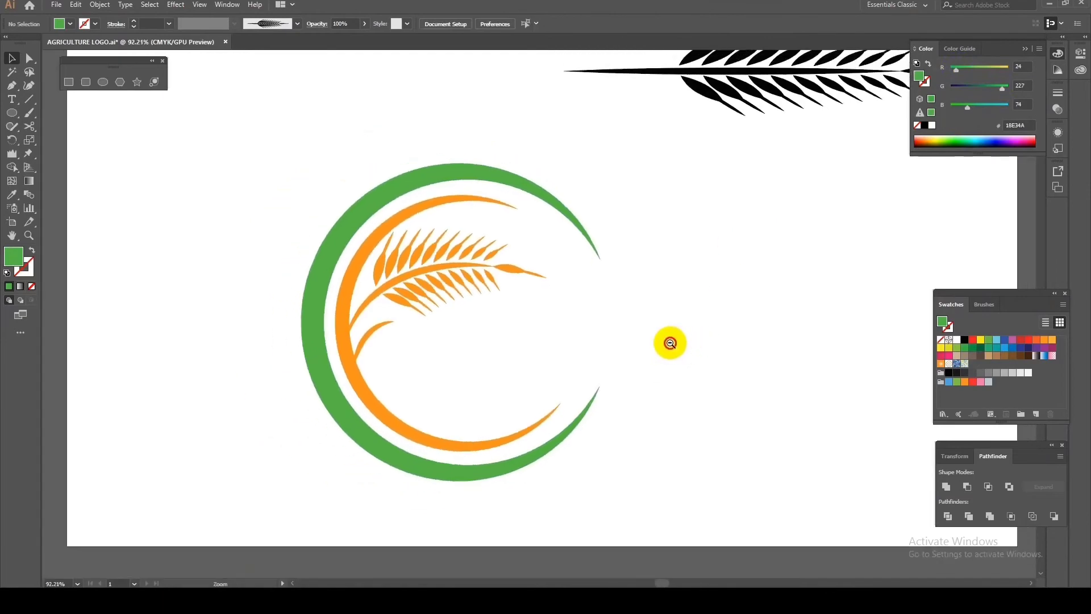
left_click_drag(300, 183, 411, 369)
left_click_drag(335, 355, 199, 256)
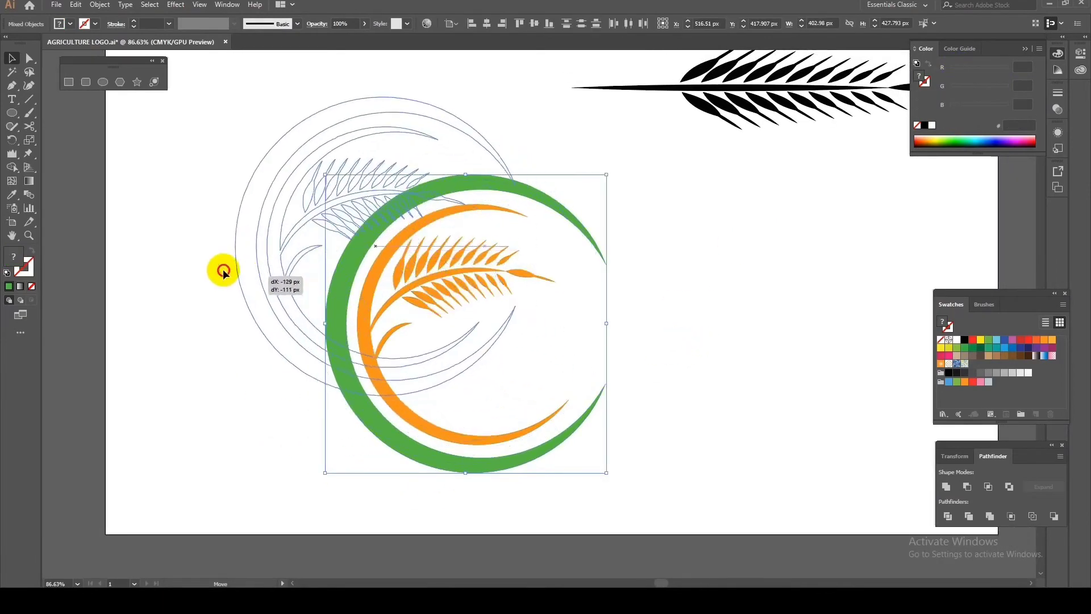
left_click(648, 357)
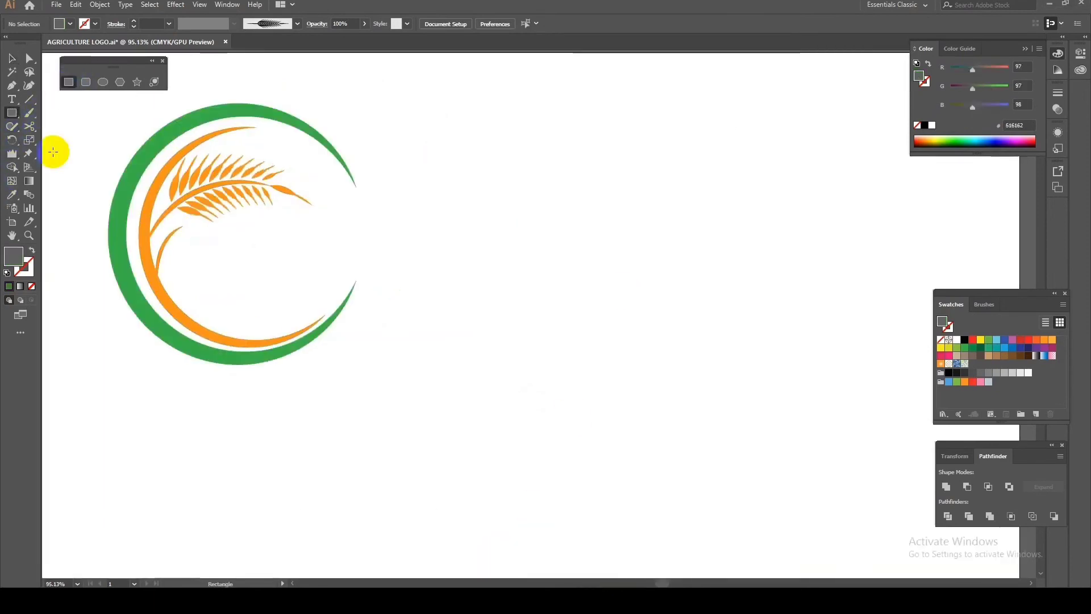
Step: Draw a wide rectangle below the logo and fill it green
mouse_move(401, 404)
left_mouse_down()
mouse_move(710, 464)
mouse_move(724, 456)
left_mouse_up()
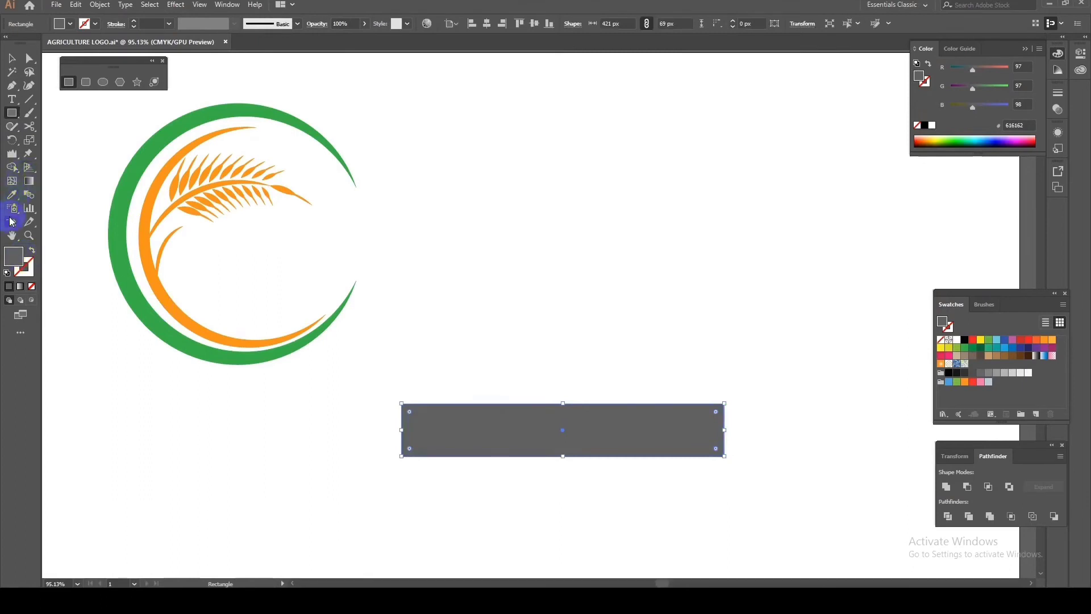
left_click(12, 195)
left_click(137, 157)
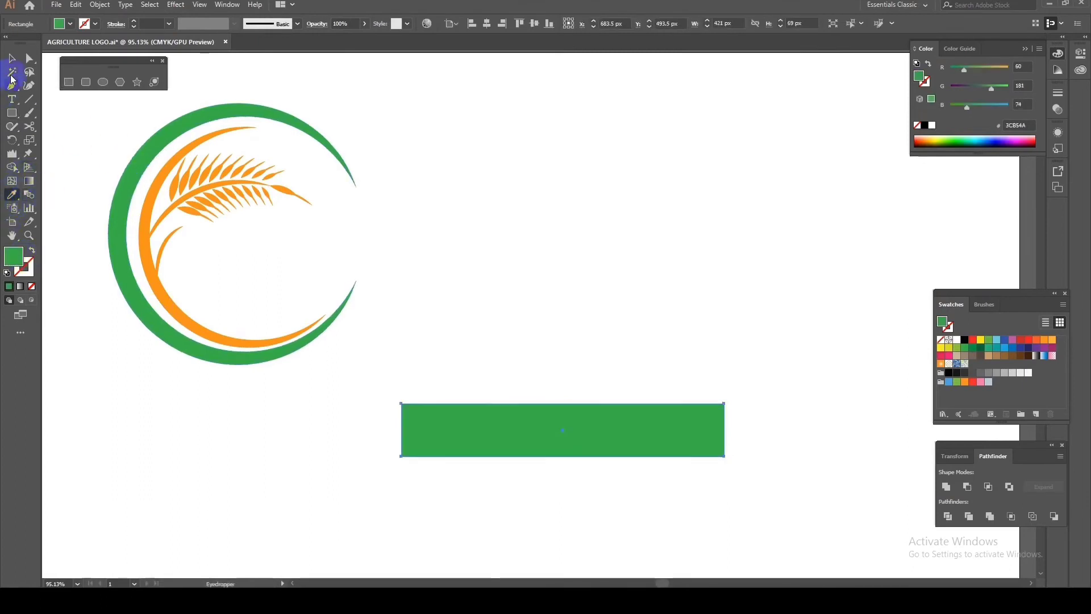
left_click(981, 348)
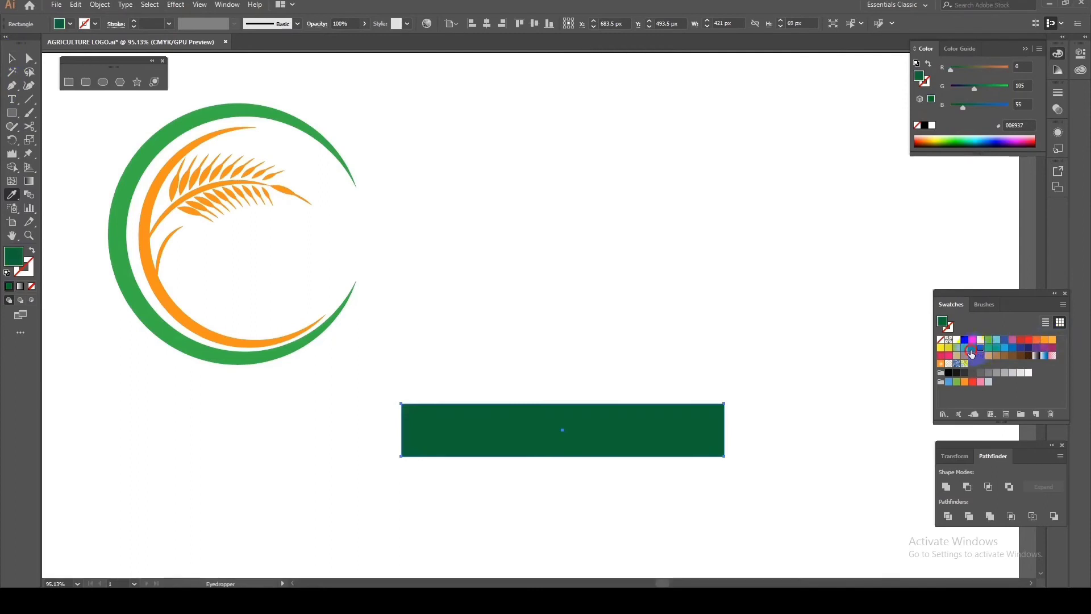
left_click(973, 347)
left_click(11, 58)
left_click(491, 345)
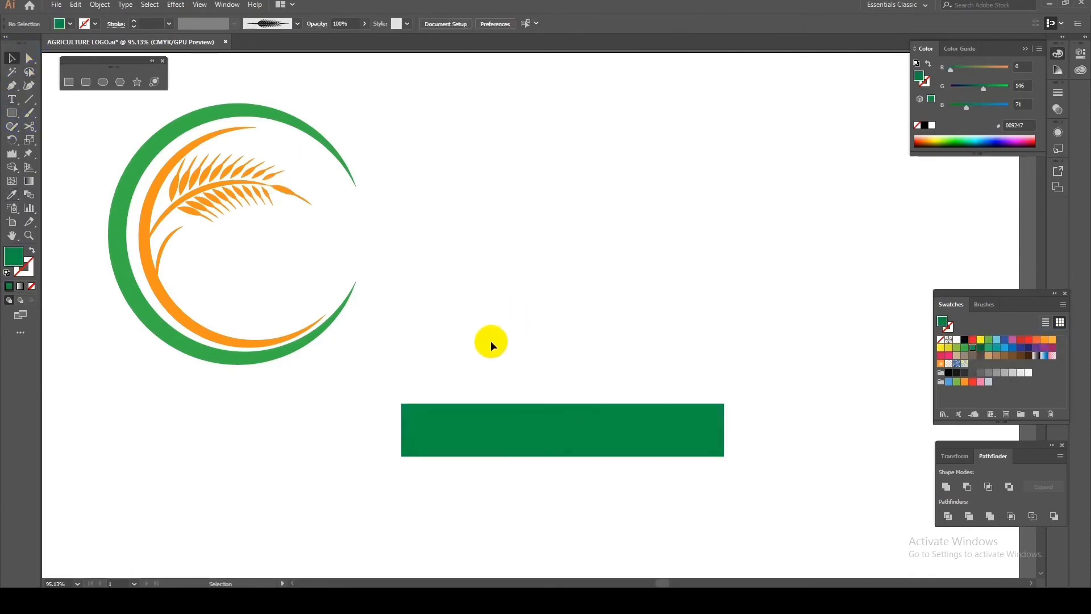
Step: Roughen the rectangle's top edge into jagged grass blades with the Wrinkle tool
left_click_drag(369, 365, 806, 478)
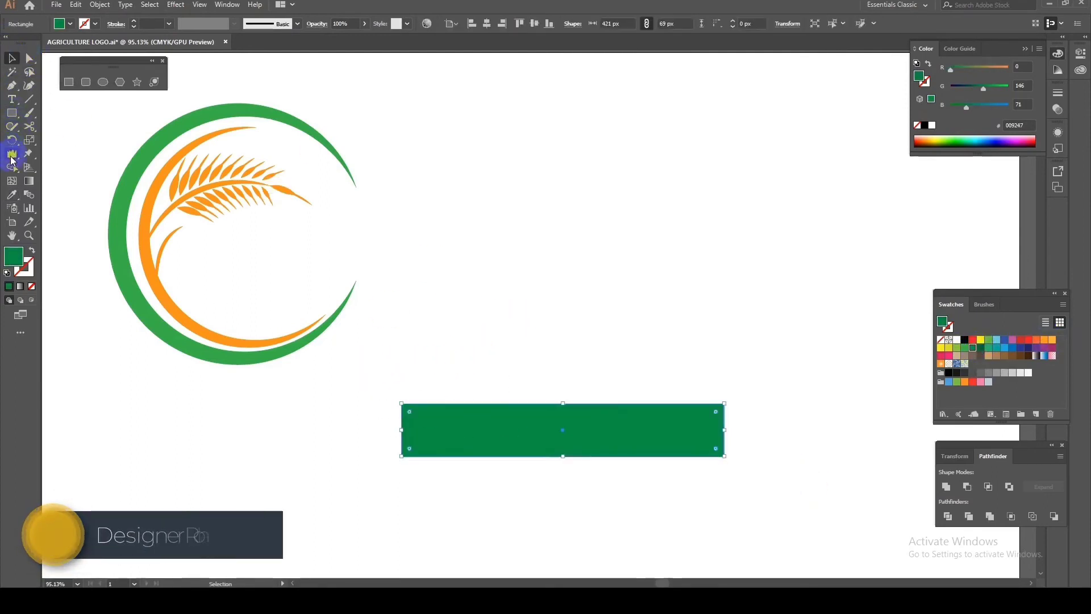
left_click_drag(426, 363, 562, 392)
mouse_move(419, 417)
left_mouse_down()
mouse_move(439, 406)
mouse_move(704, 418)
mouse_move(748, 428)
mouse_move(736, 436)
left_mouse_up()
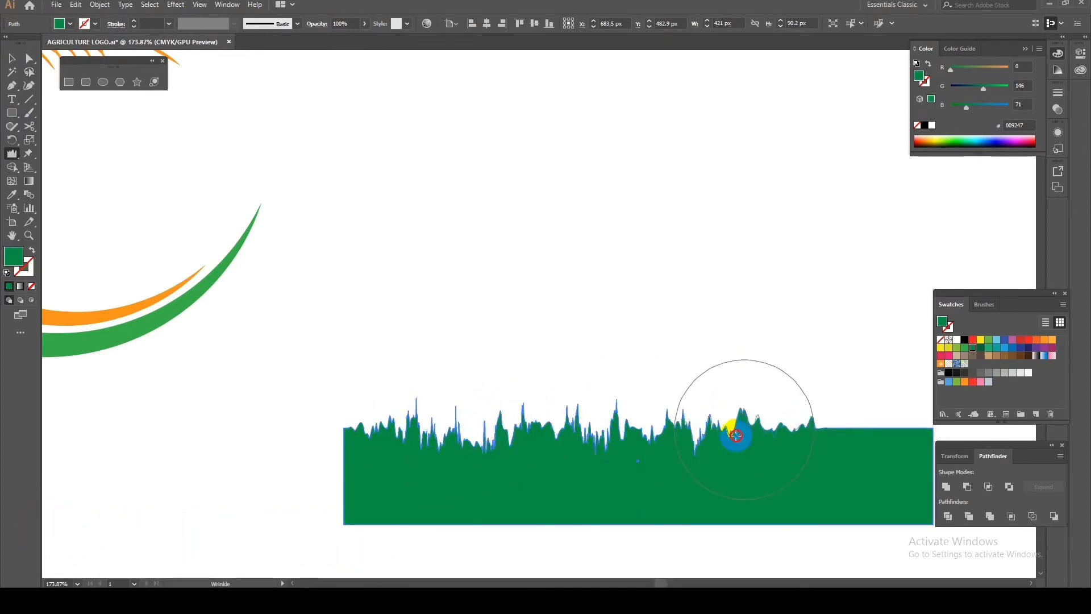
scroll(712, 353, "right", 5)
scroll(711, 353, "down", 1)
left_click_drag(694, 375, 653, 414)
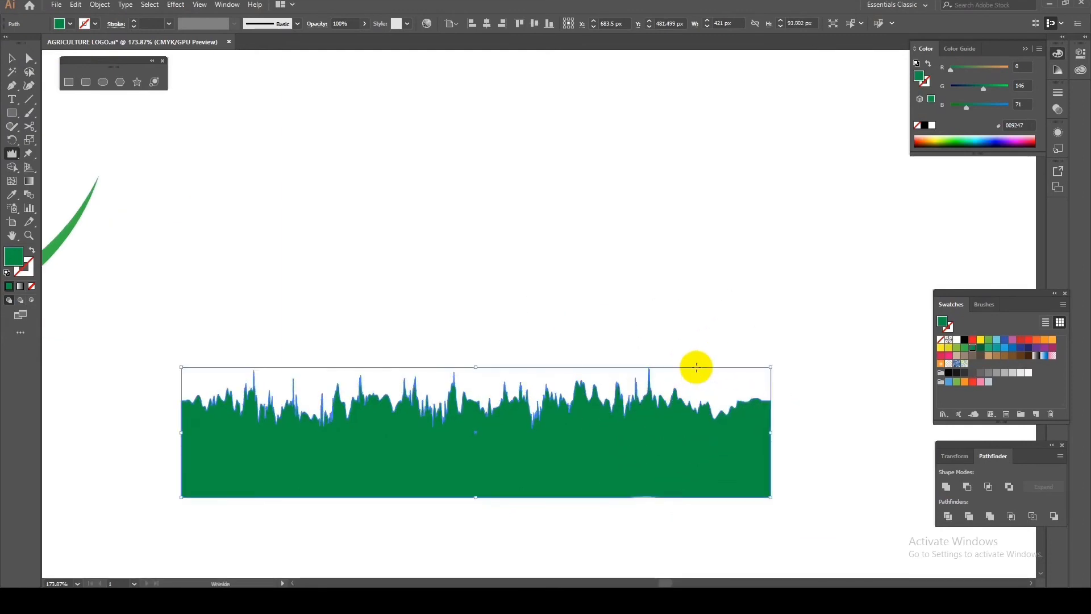
mouse_move(696, 368)
left_mouse_down()
mouse_move(689, 390)
mouse_move(725, 377)
mouse_move(749, 395)
mouse_move(292, 383)
left_mouse_up()
left_click(11, 57)
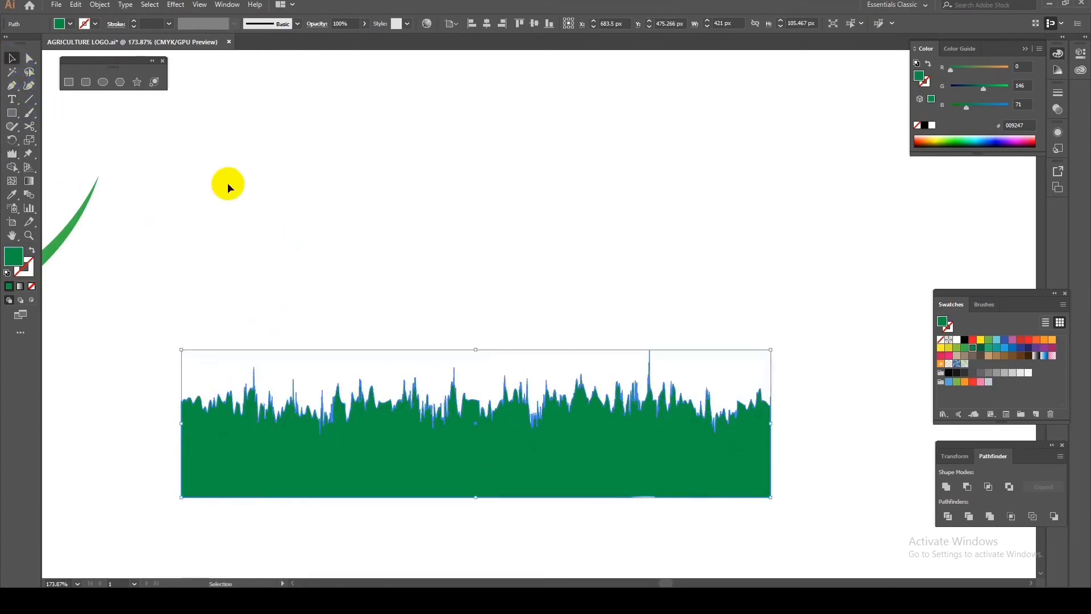
left_click(227, 188)
key("z")
left_click_drag(694, 302, 426, 105)
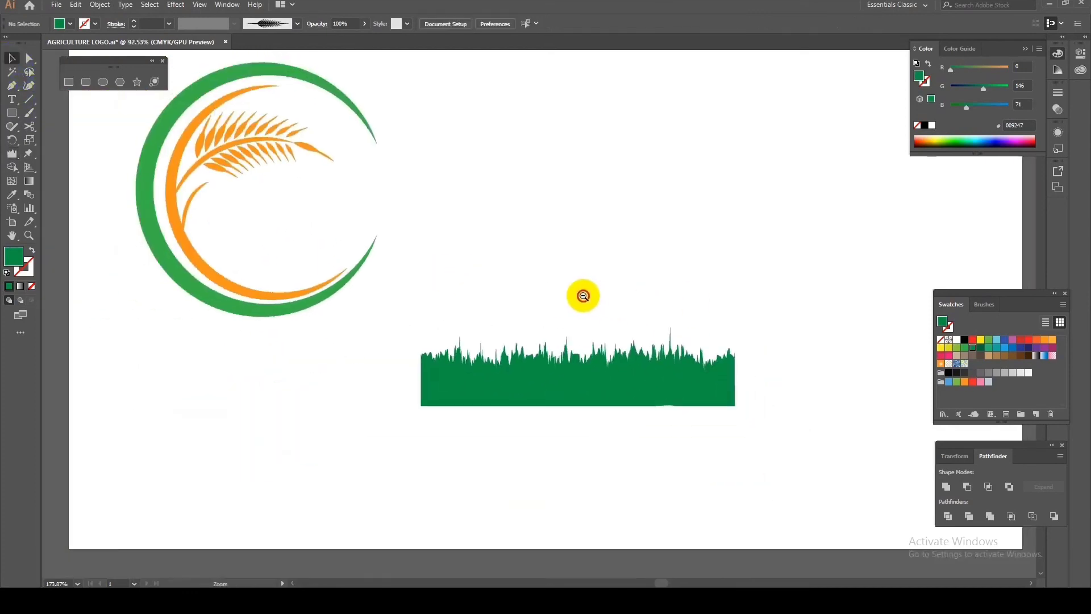
Step: Draw a horizontal 4 pt line across the grass strip
left_click(641, 271)
left_click(29, 98)
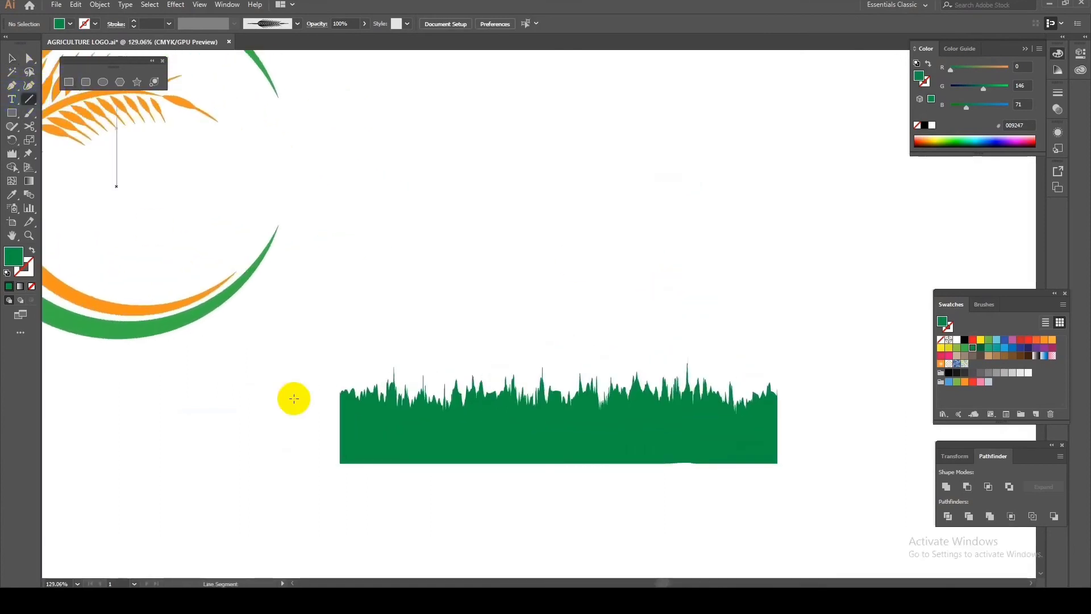
mouse_move(329, 438)
left_mouse_down()
mouse_move(629, 435)
mouse_move(792, 414)
mouse_move(792, 437)
left_mouse_up()
left_click(99, 4)
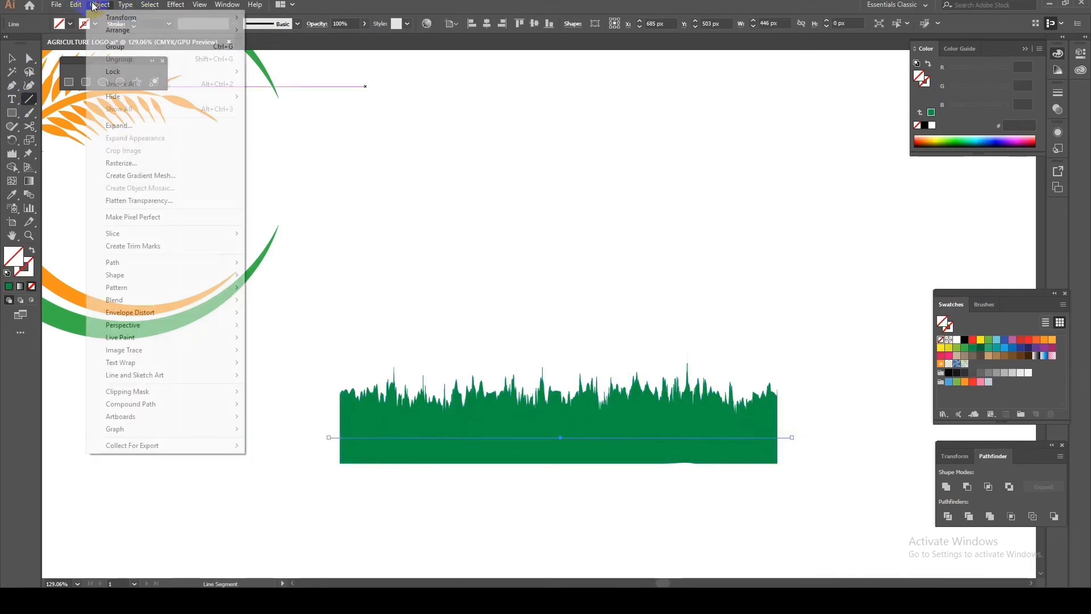
left_click(120, 135)
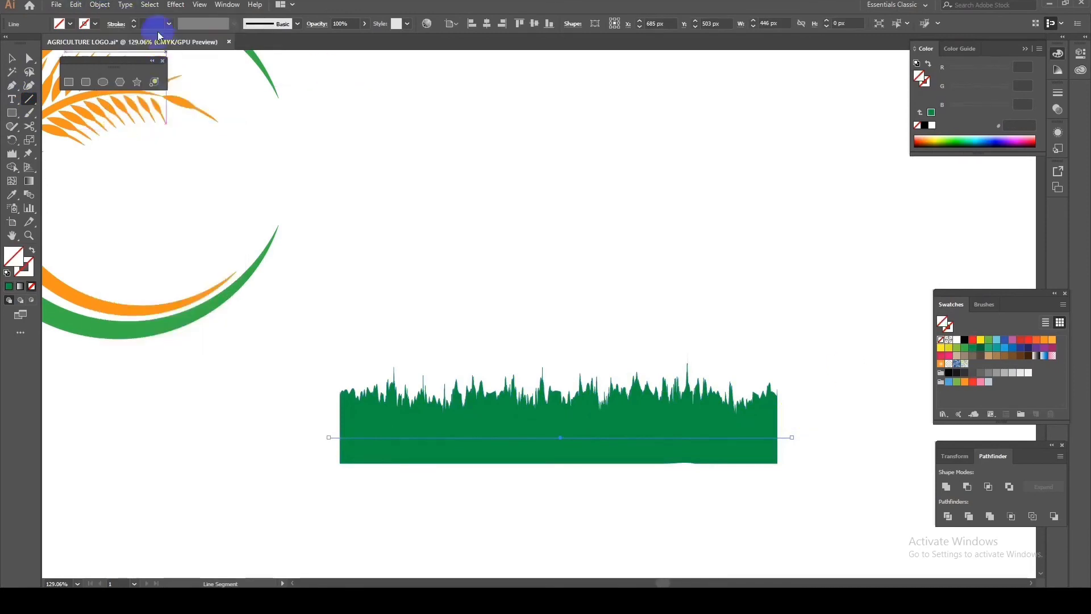
type("4")
key("Return")
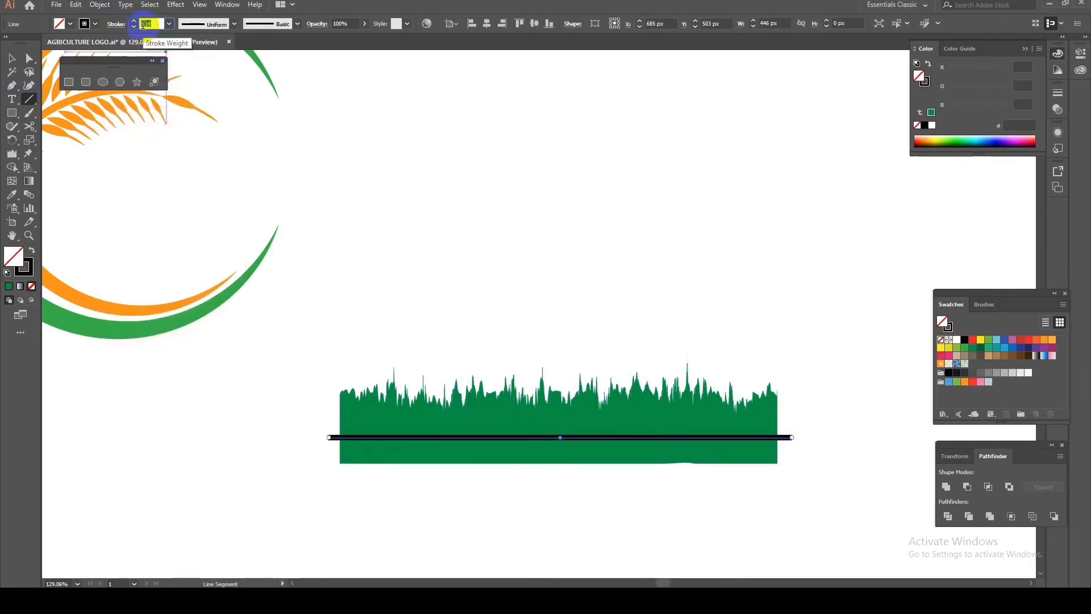
Step: Expand the line and use the Shape Builder to remove the grass band below it
left_click(105, 6)
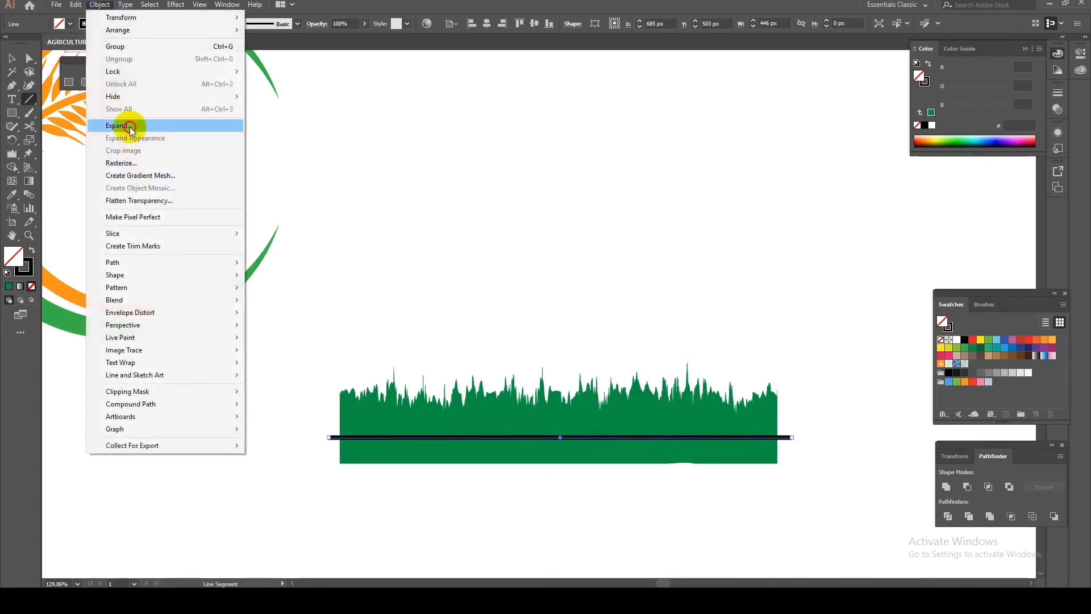
left_click(127, 127)
left_click(511, 358)
left_click(12, 57)
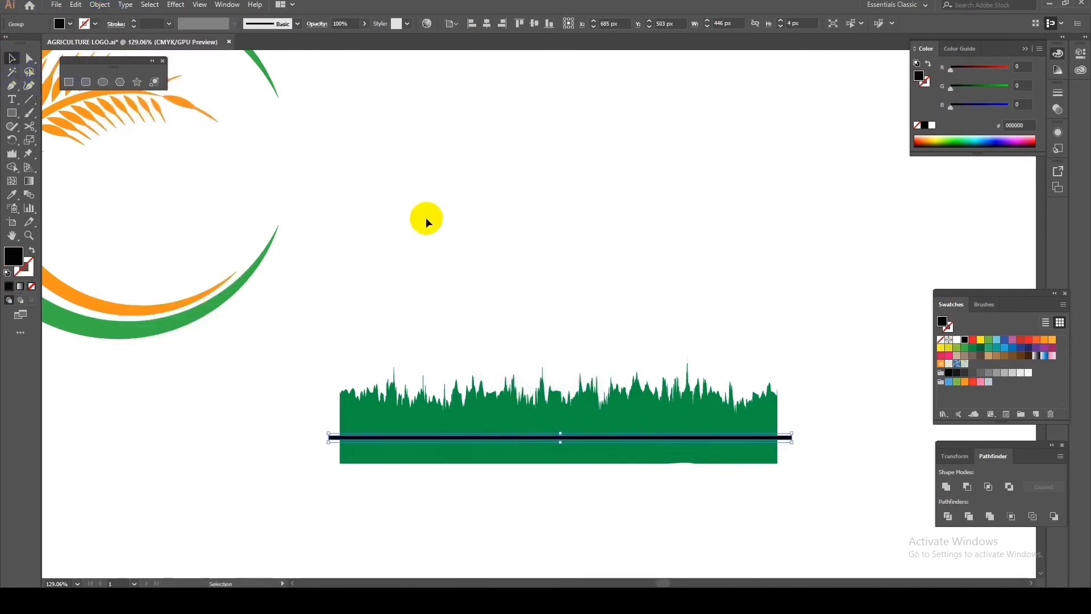
left_click_drag(339, 307, 776, 487)
left_click(11, 166)
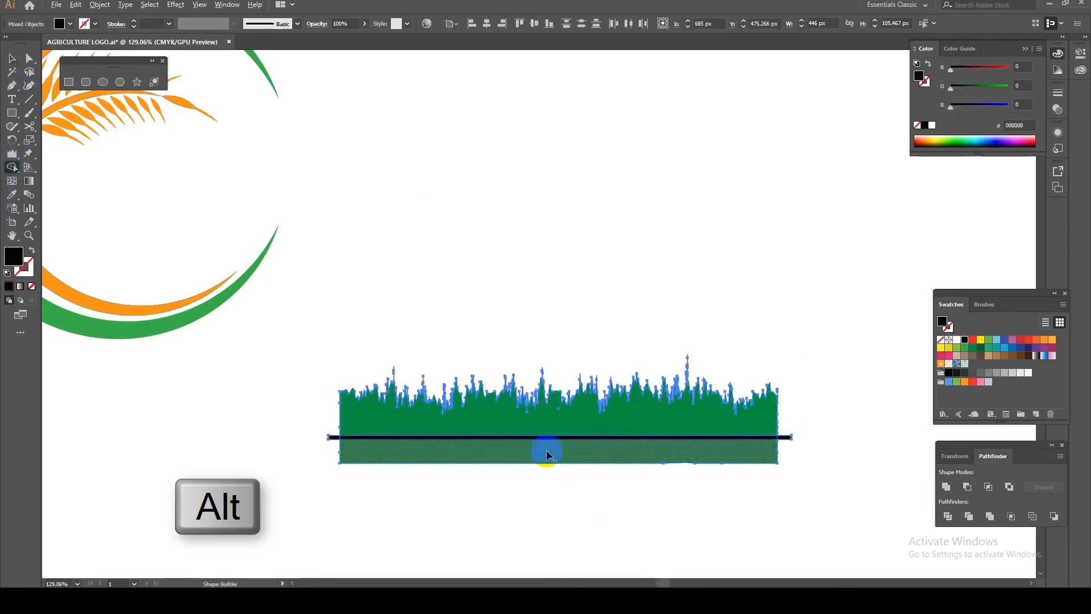
left_click(493, 456, "alt")
Step: Delete the black cutting line beneath the grass
left_click(11, 57)
left_click(529, 252)
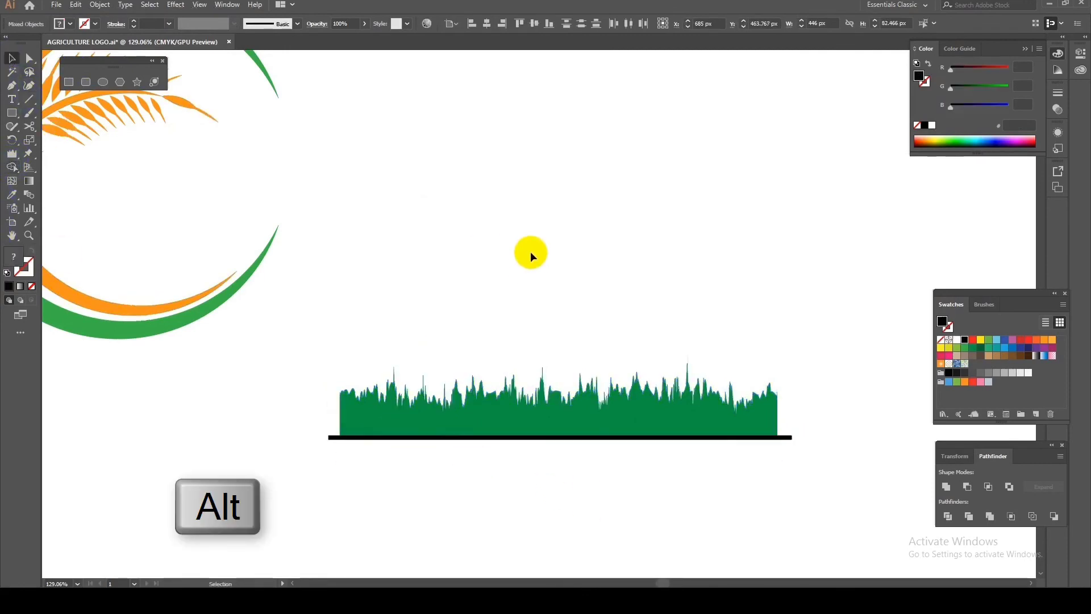
left_click(797, 441)
key("Delete")
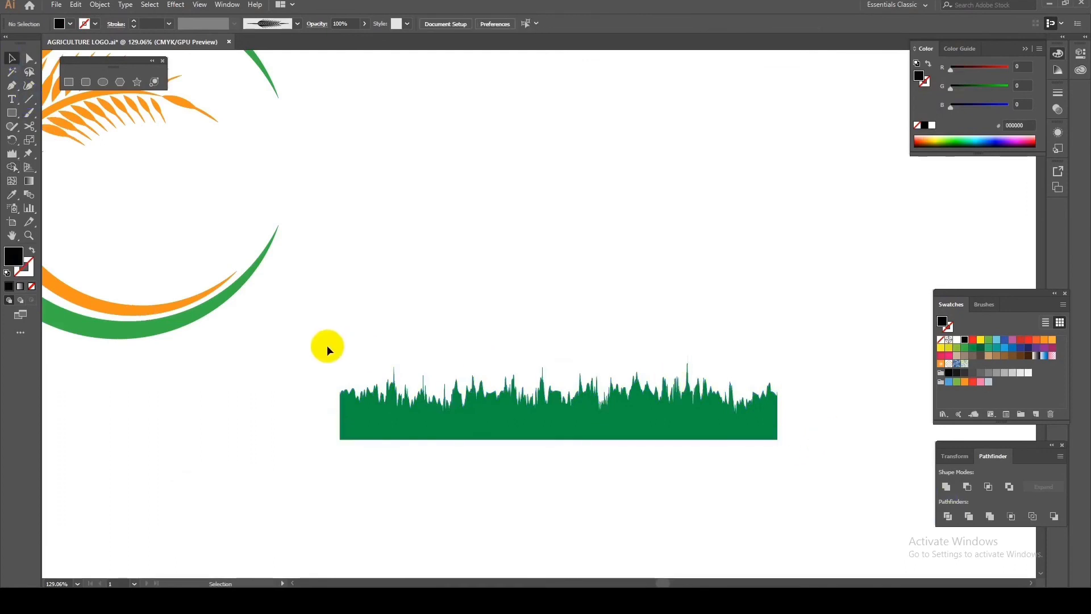
Step: Shorten the grass strip and move it left beneath the crescents
left_click_drag(320, 358, 814, 458)
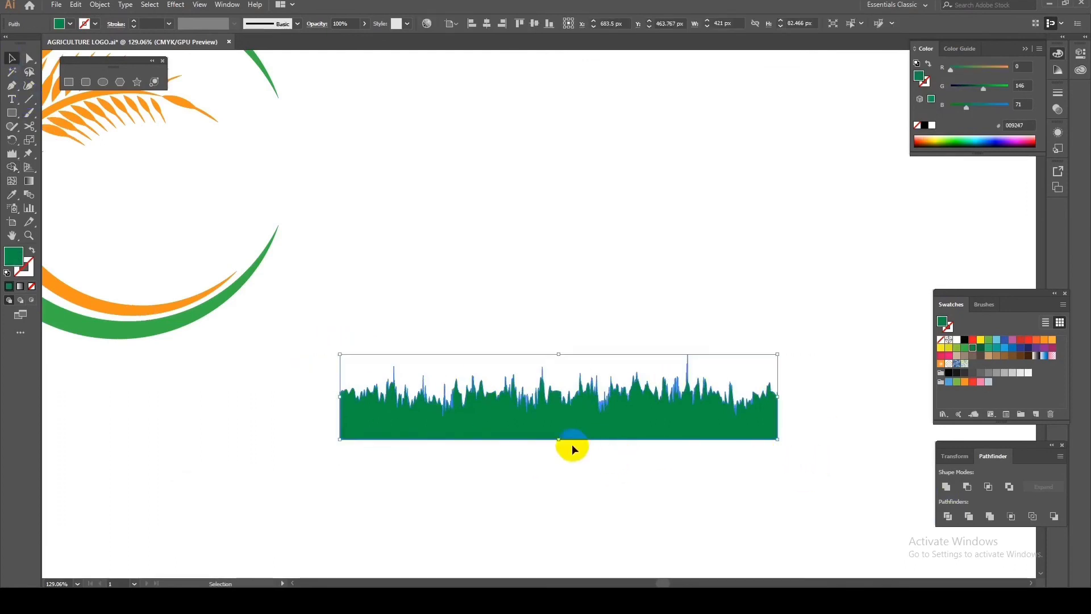
left_click_drag(560, 439, 561, 423)
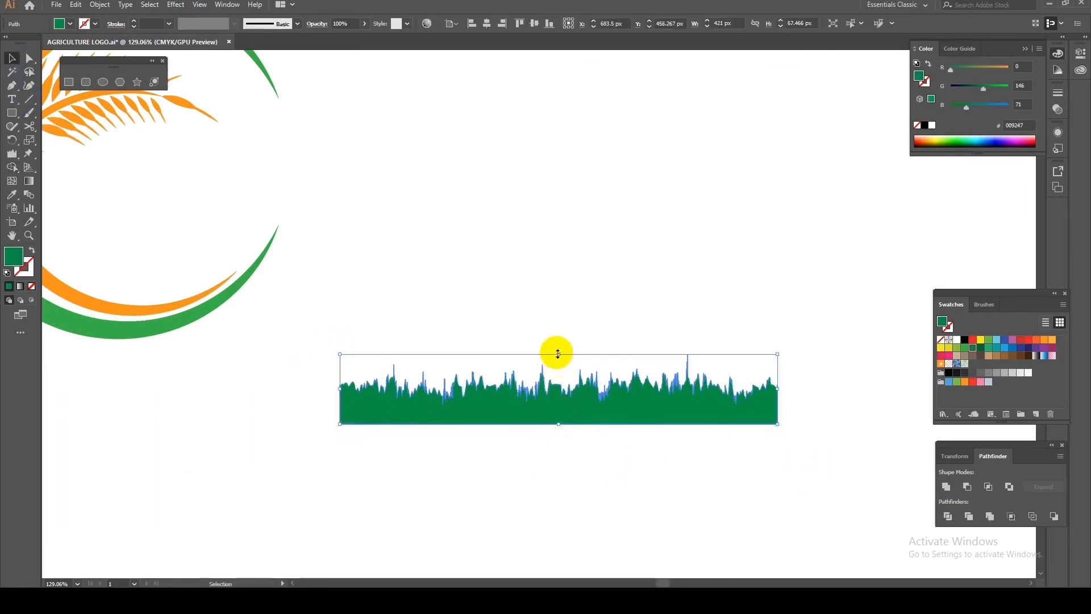
left_click(603, 486)
scroll(631, 488, "down", 1)
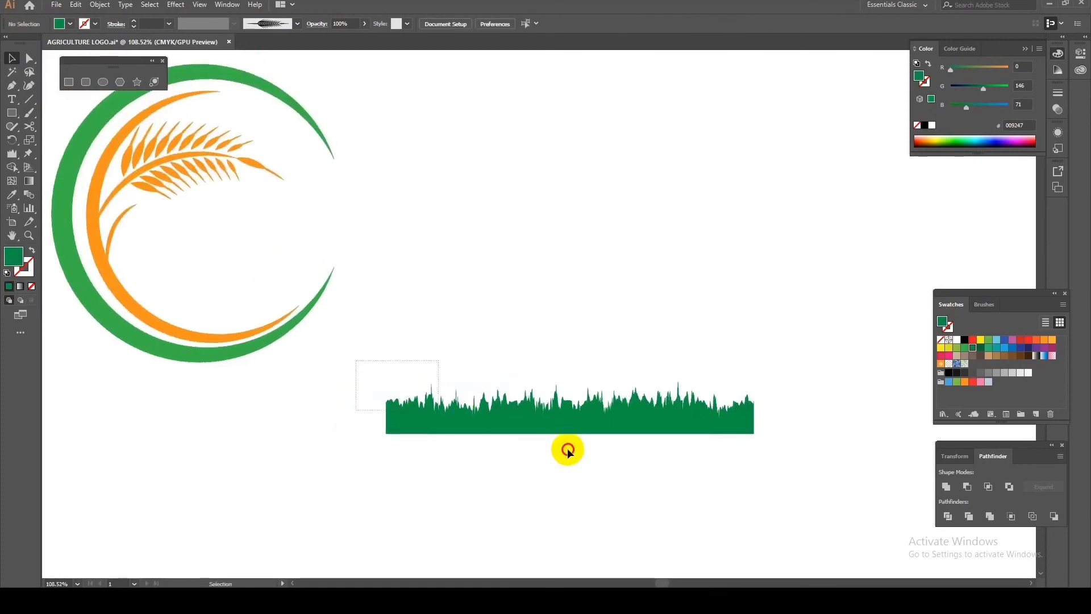
left_click_drag(605, 429, 226, 412)
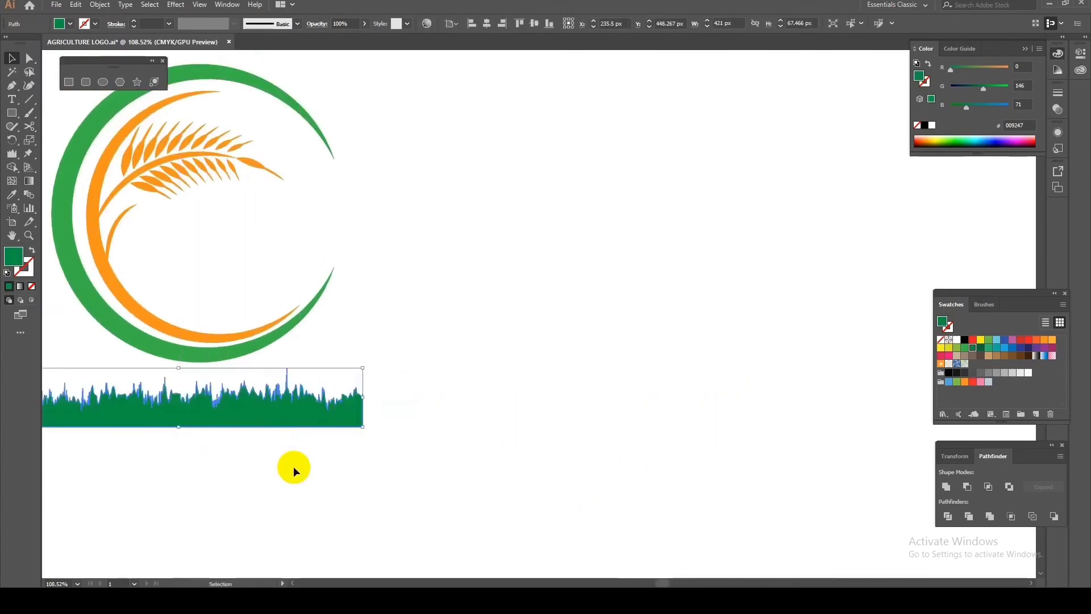
left_click(292, 467)
Step: Move the crescents and grass together toward the page centre
scroll(251, 467, "down", 1)
scroll(243, 467, "down", 1)
scroll(358, 485, "left", 2)
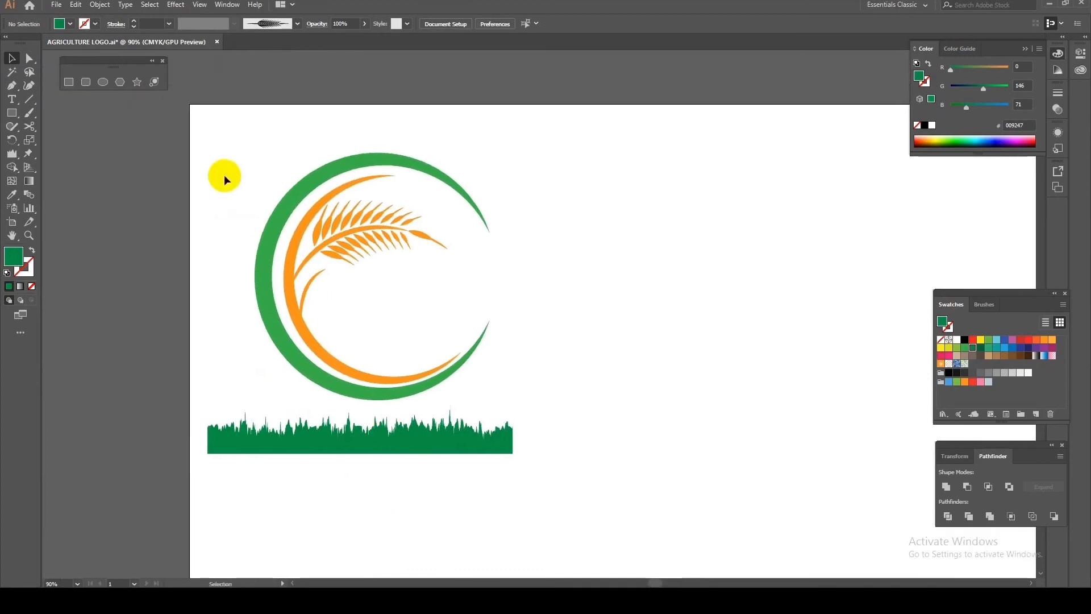
left_click_drag(326, 380, 619, 403)
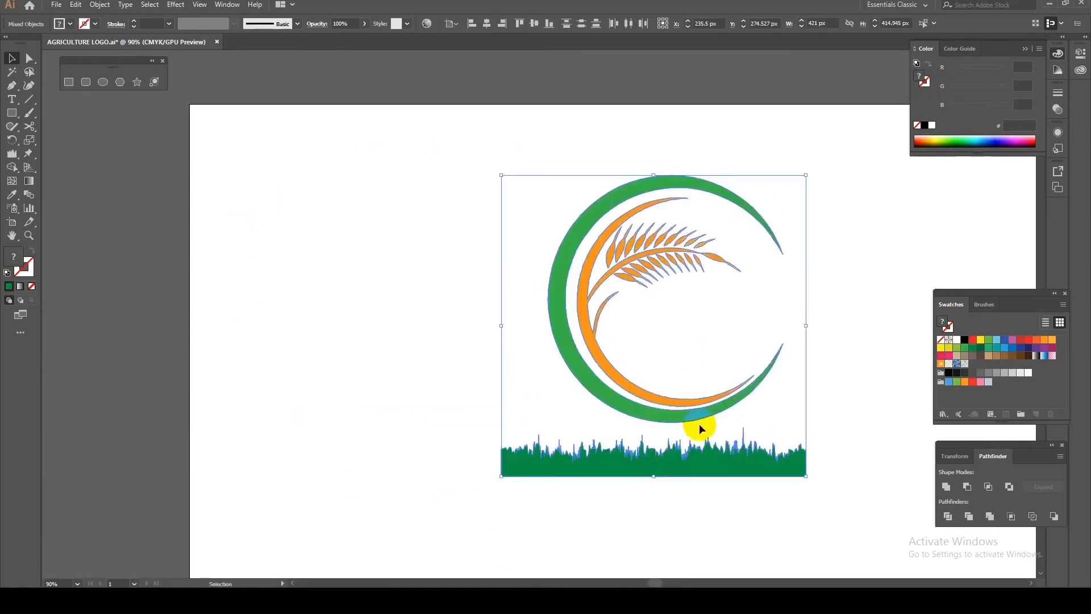
left_click(852, 453)
scroll(852, 453, "up", 2)
scroll(726, 409, "right", 2)
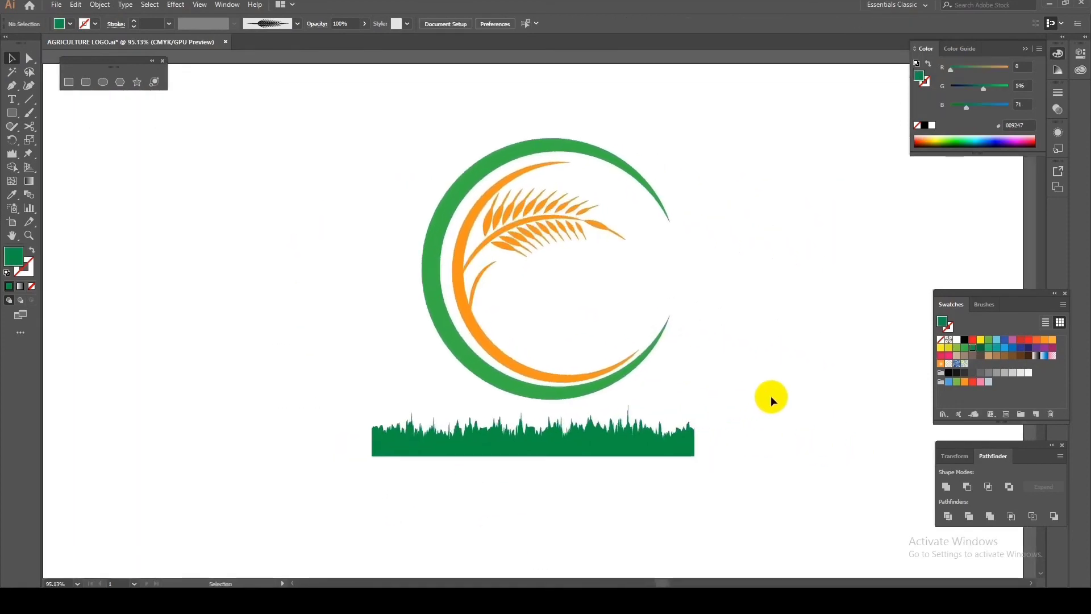
scroll(616, 584, "up", 3)
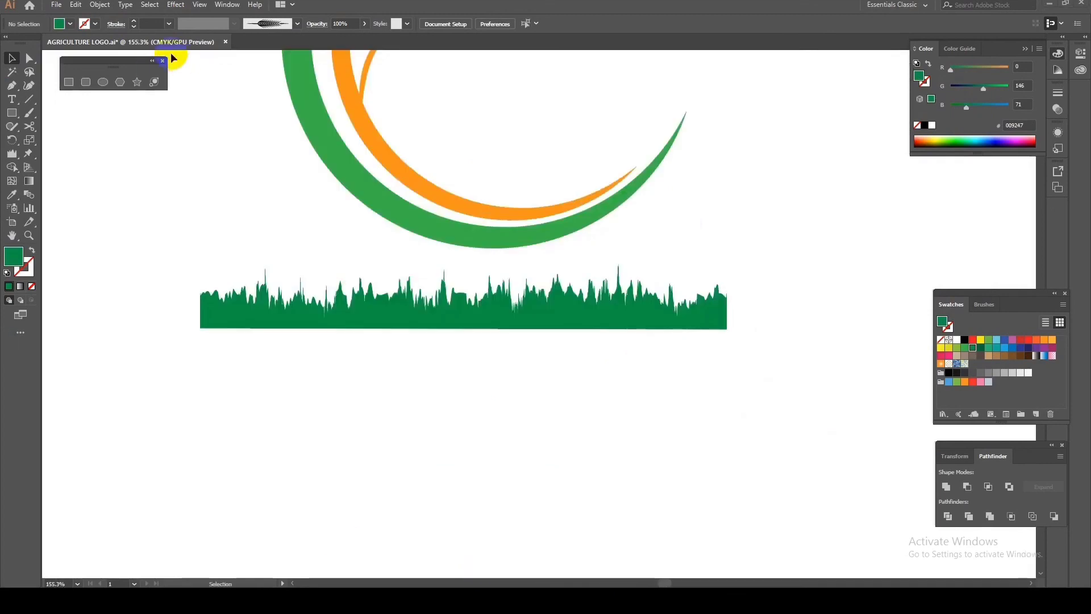
Step: Draw a horizontal line under the grass strip with a stroke weight of 3
left_click(29, 101)
left_click_drag(202, 336, 727, 337)
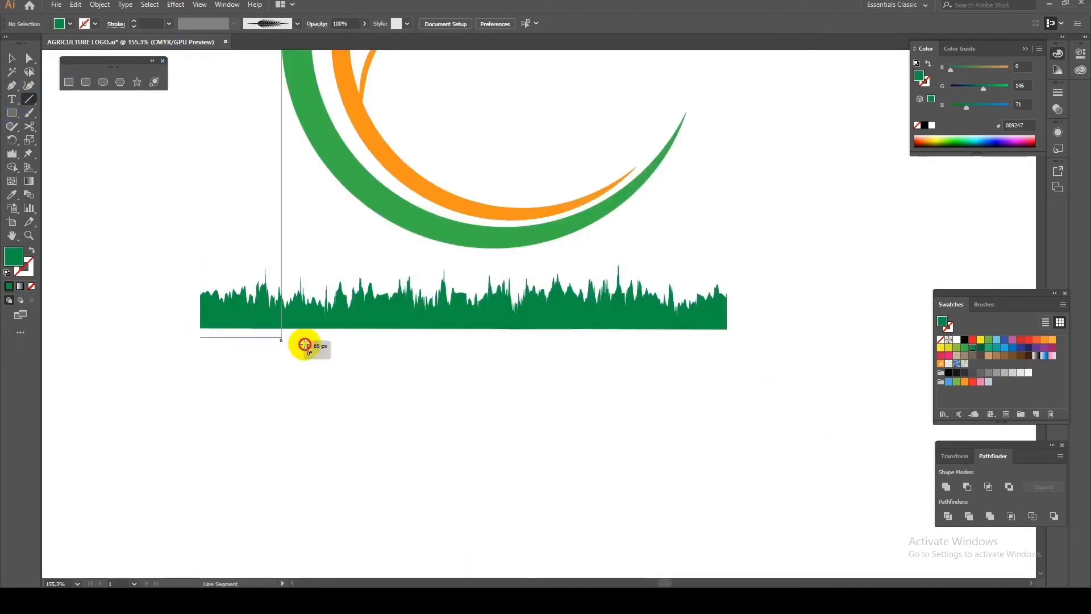
left_click(129, 27)
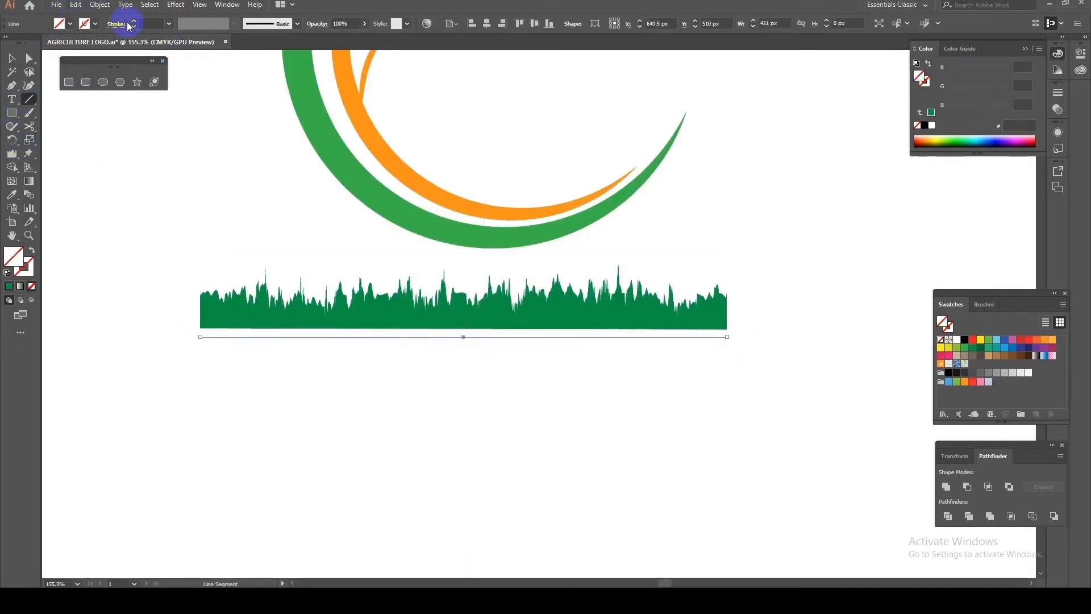
type("3")
key("Return")
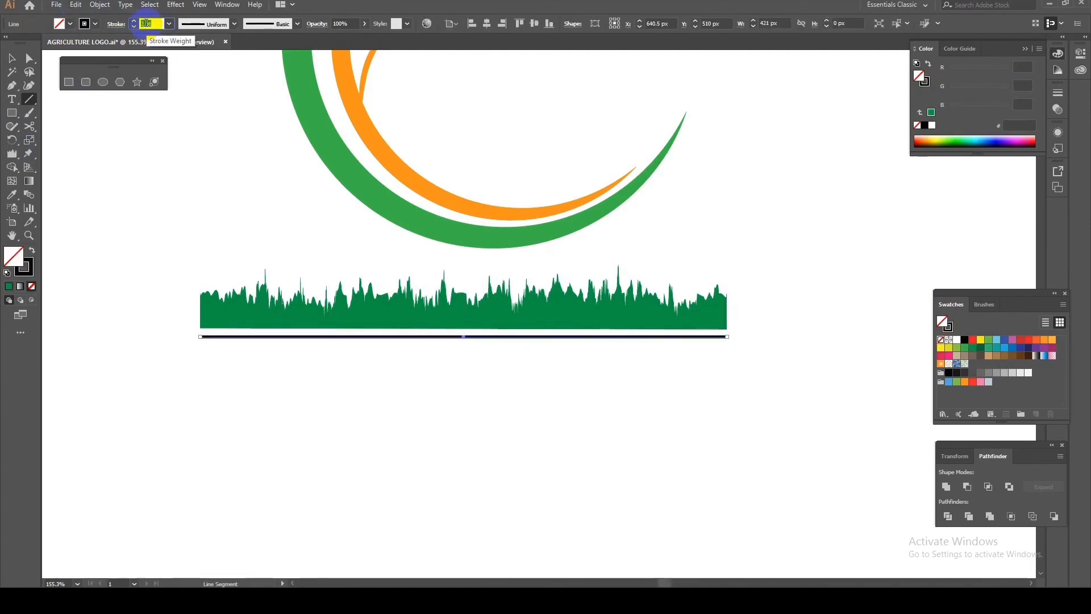
Step: Expand the line into a shape, fill it green and nudge it up slightly
left_click(98, 7)
left_click(139, 125)
left_click(513, 364)
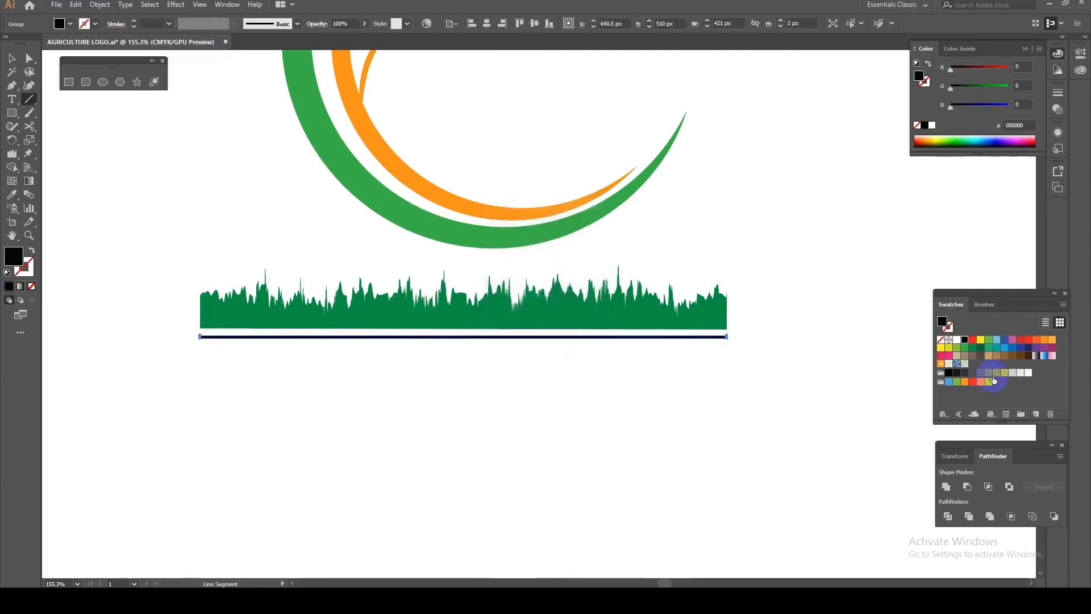
left_click(975, 351)
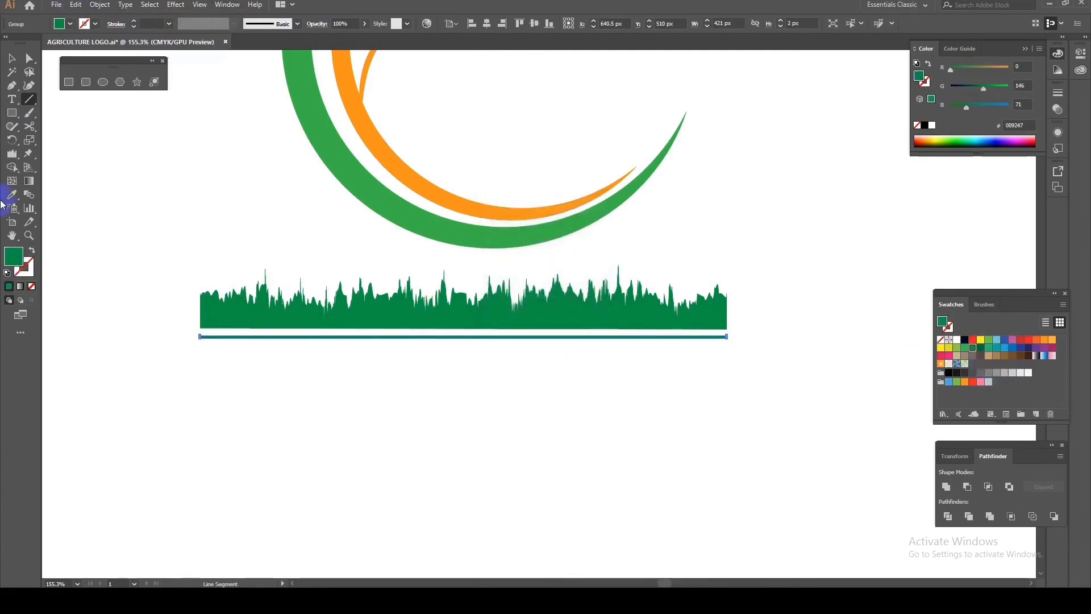
key("Up")
key("Up")
key("Up")
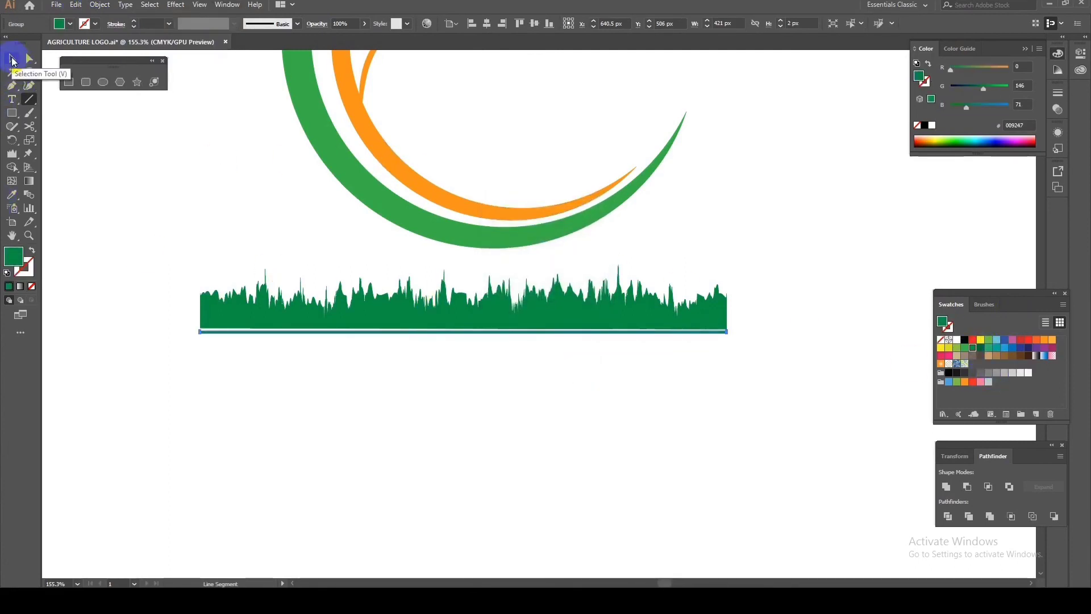
left_click(495, 455)
left_click_drag(577, 446, 521, 449)
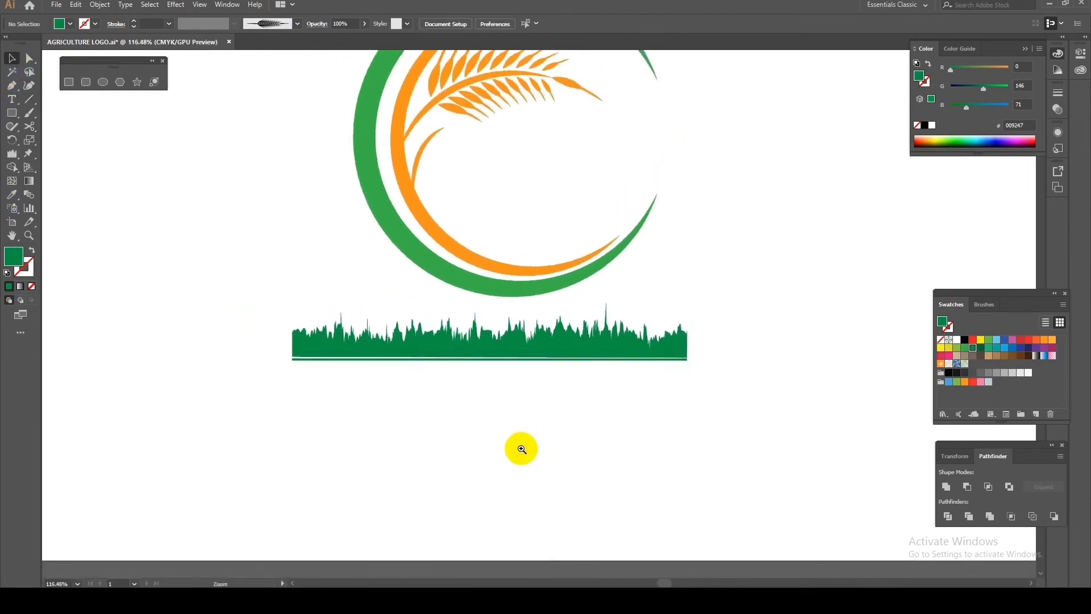
Step: Move the AGRI FOOD LTD text group below the grass strip
scroll(626, 507, "down", 1)
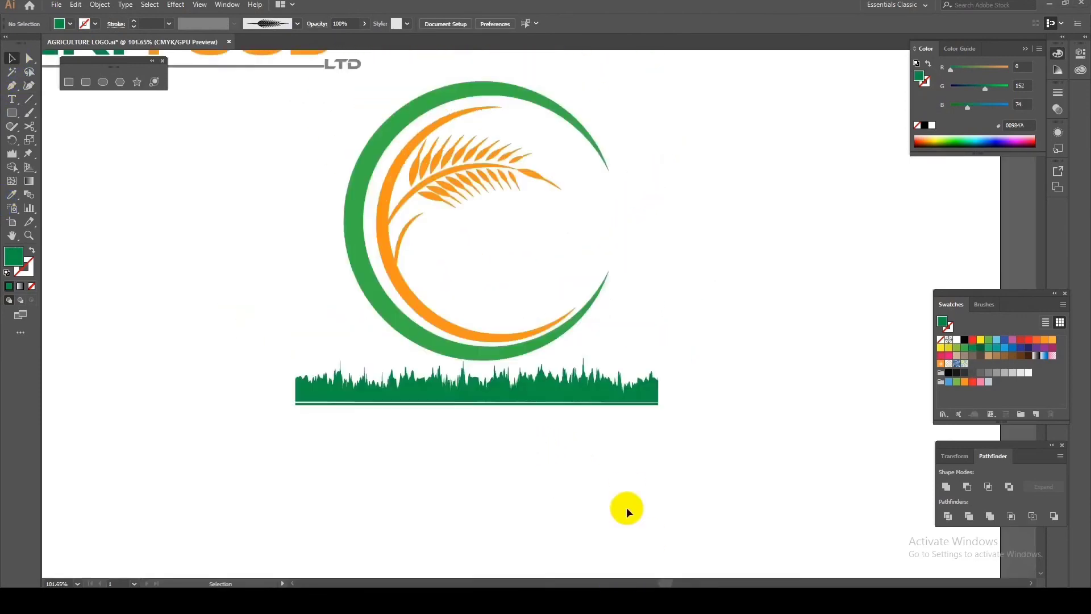
scroll(594, 478, "down", 2)
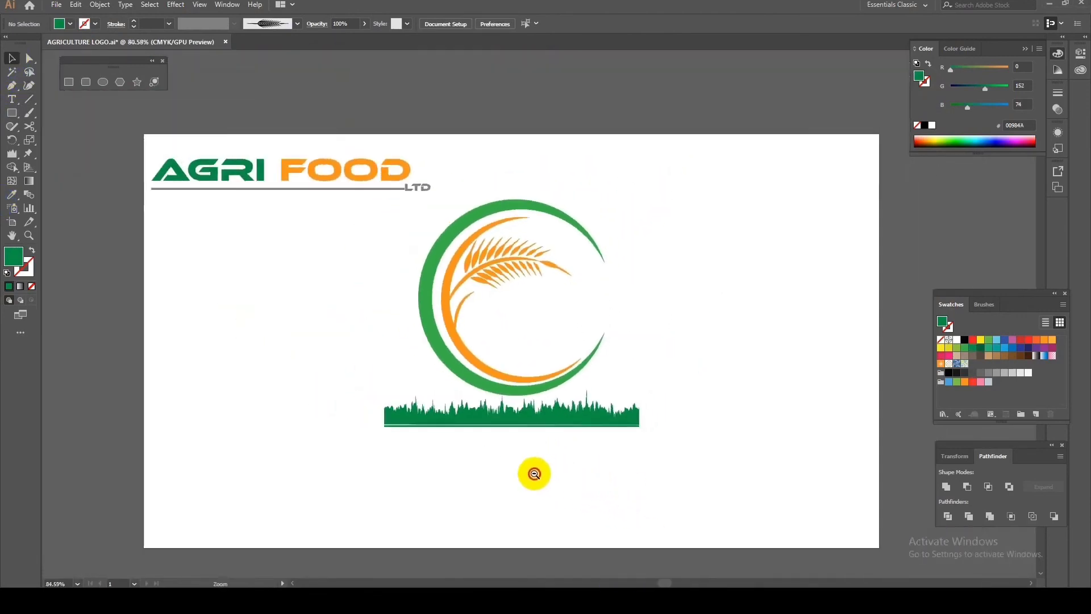
mouse_move(365, 202)
left_mouse_down()
mouse_move(263, 202)
mouse_move(466, 450)
left_mouse_up()
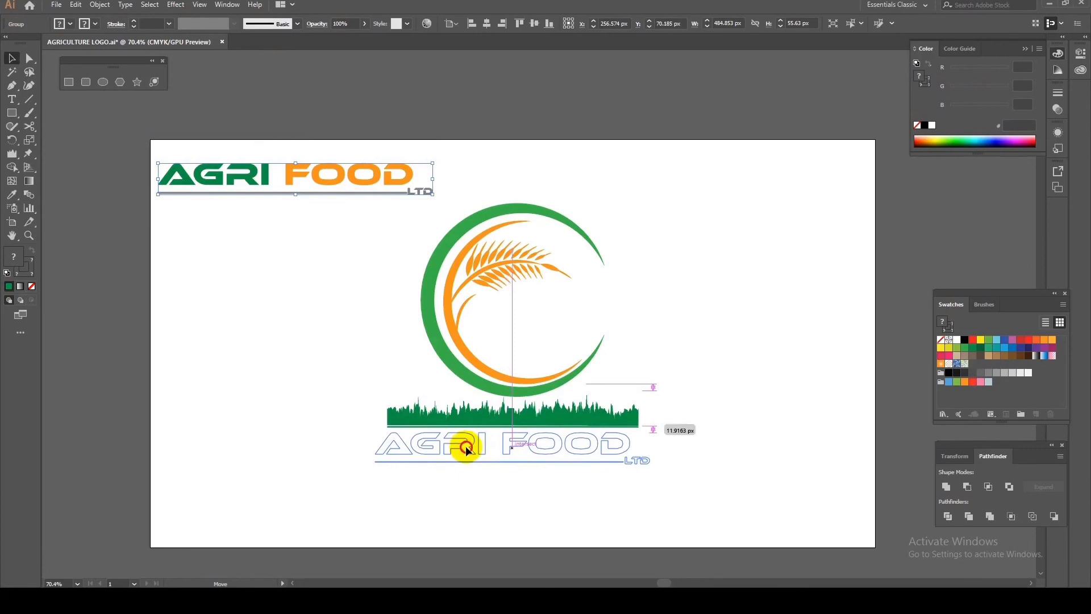
left_click_drag(466, 450, 466, 451)
left_click(323, 445)
left_click_drag(633, 466, 639, 465)
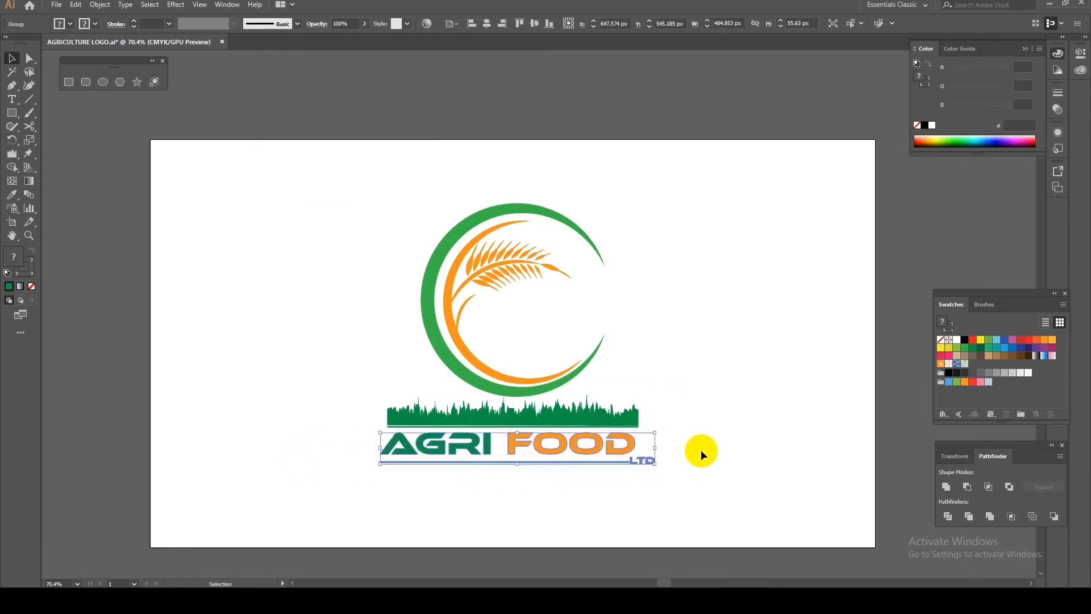
left_click(710, 438)
Step: Centre the entire logo horizontally on the artboard
left_click_drag(482, 385, 684, 545)
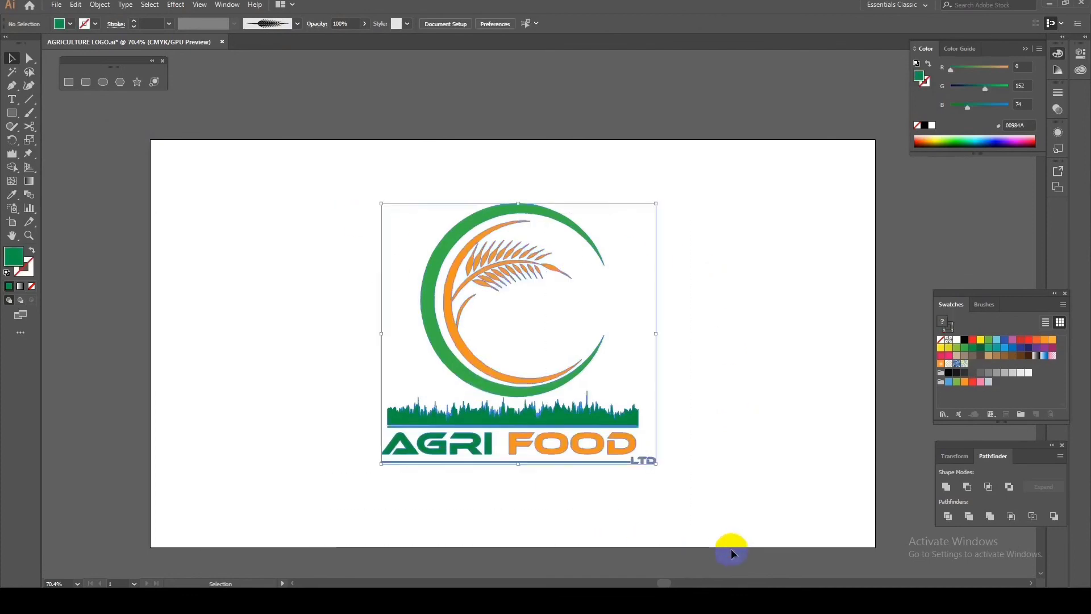
left_click(451, 23)
left_click(487, 24)
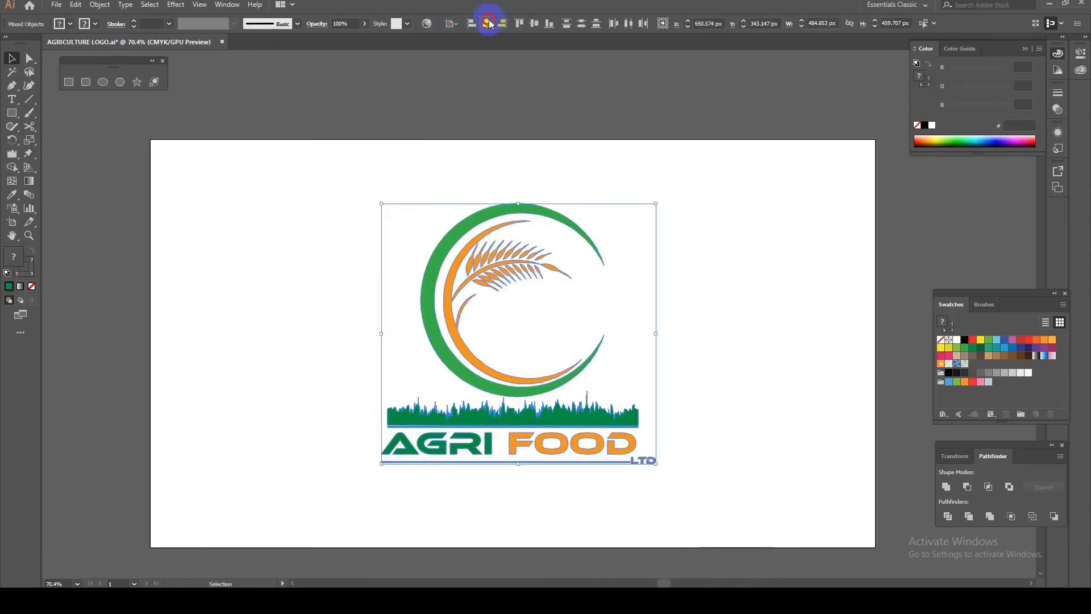